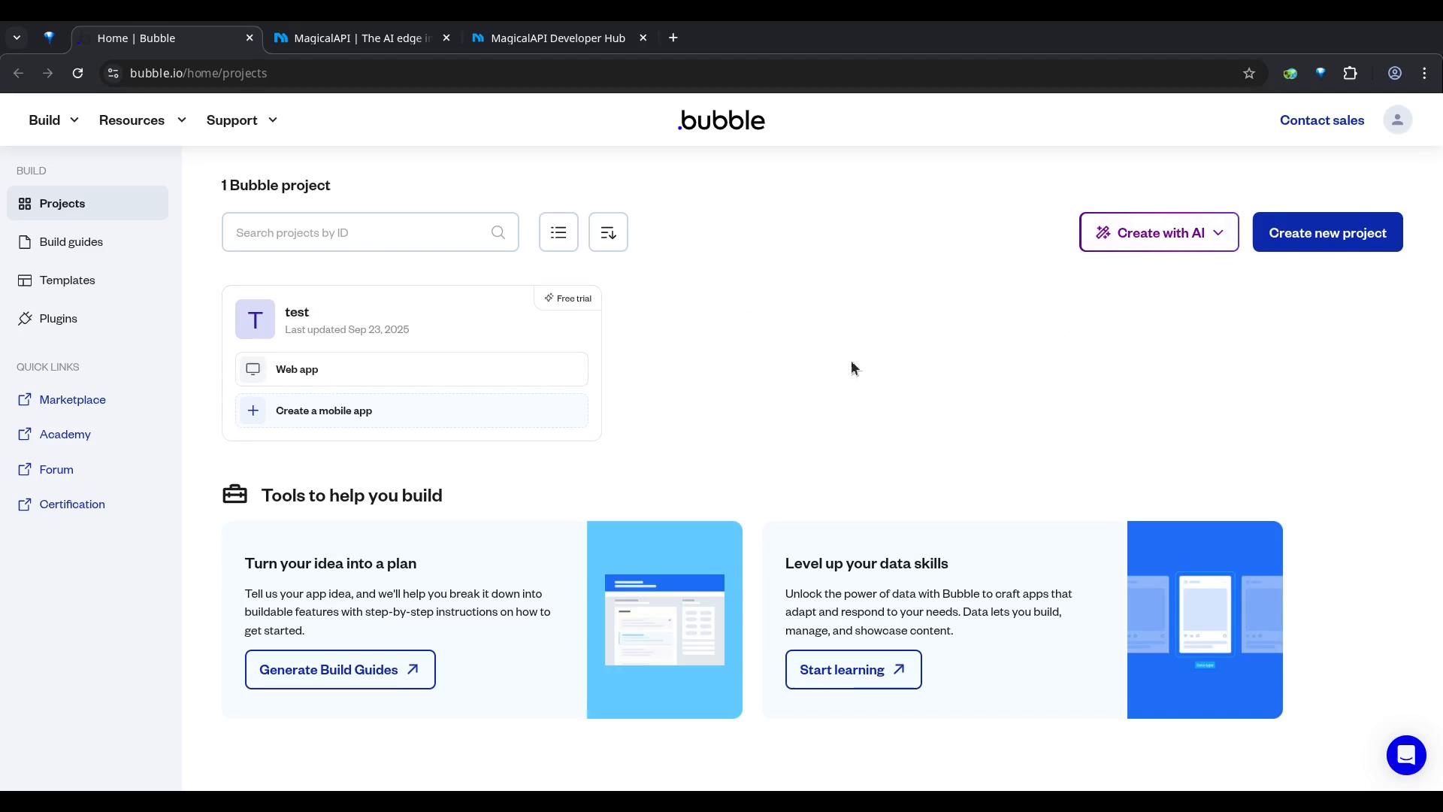
Step: Create a new project named bubble-magicalapi-resume as a blank web app
left_click(1324, 239)
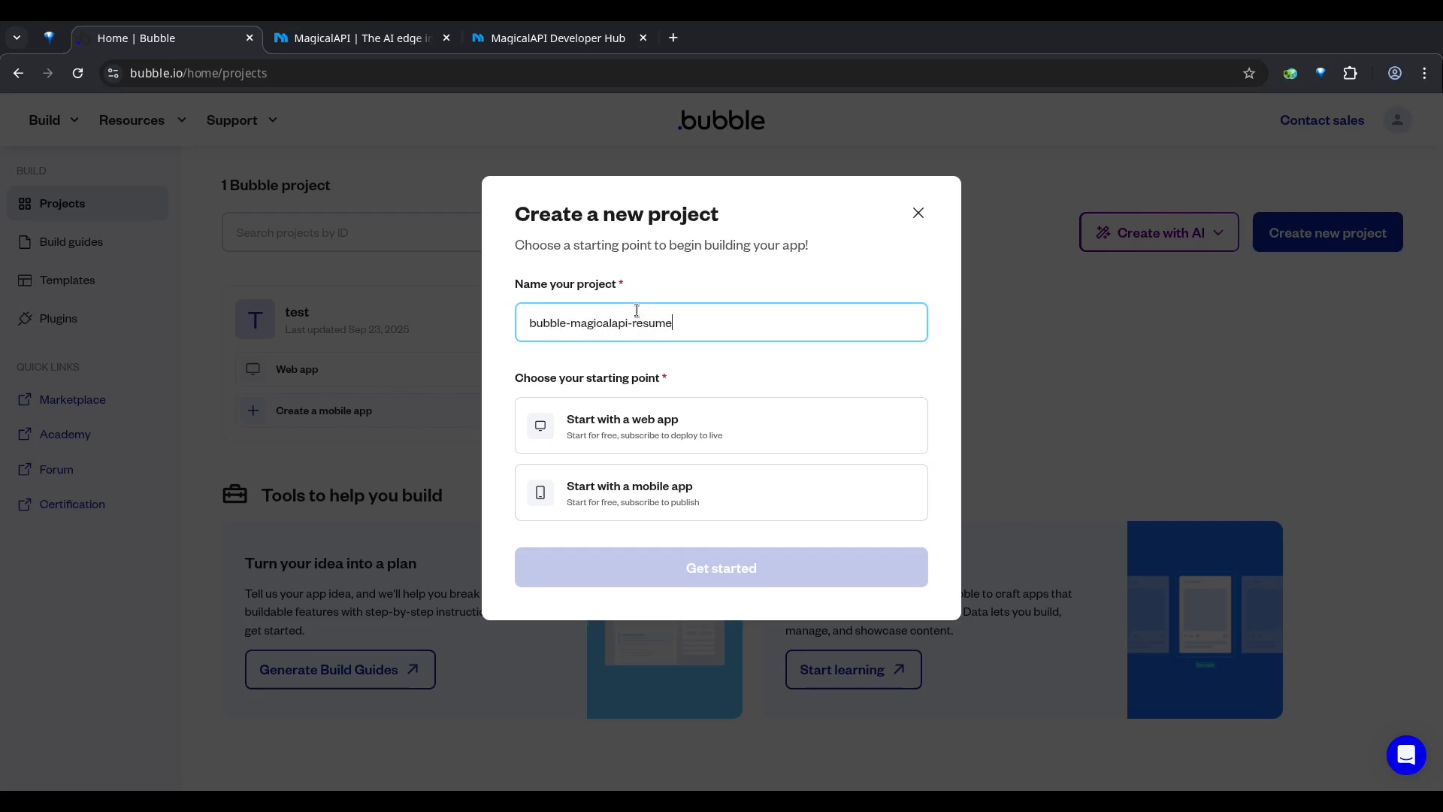
left_click(613, 427)
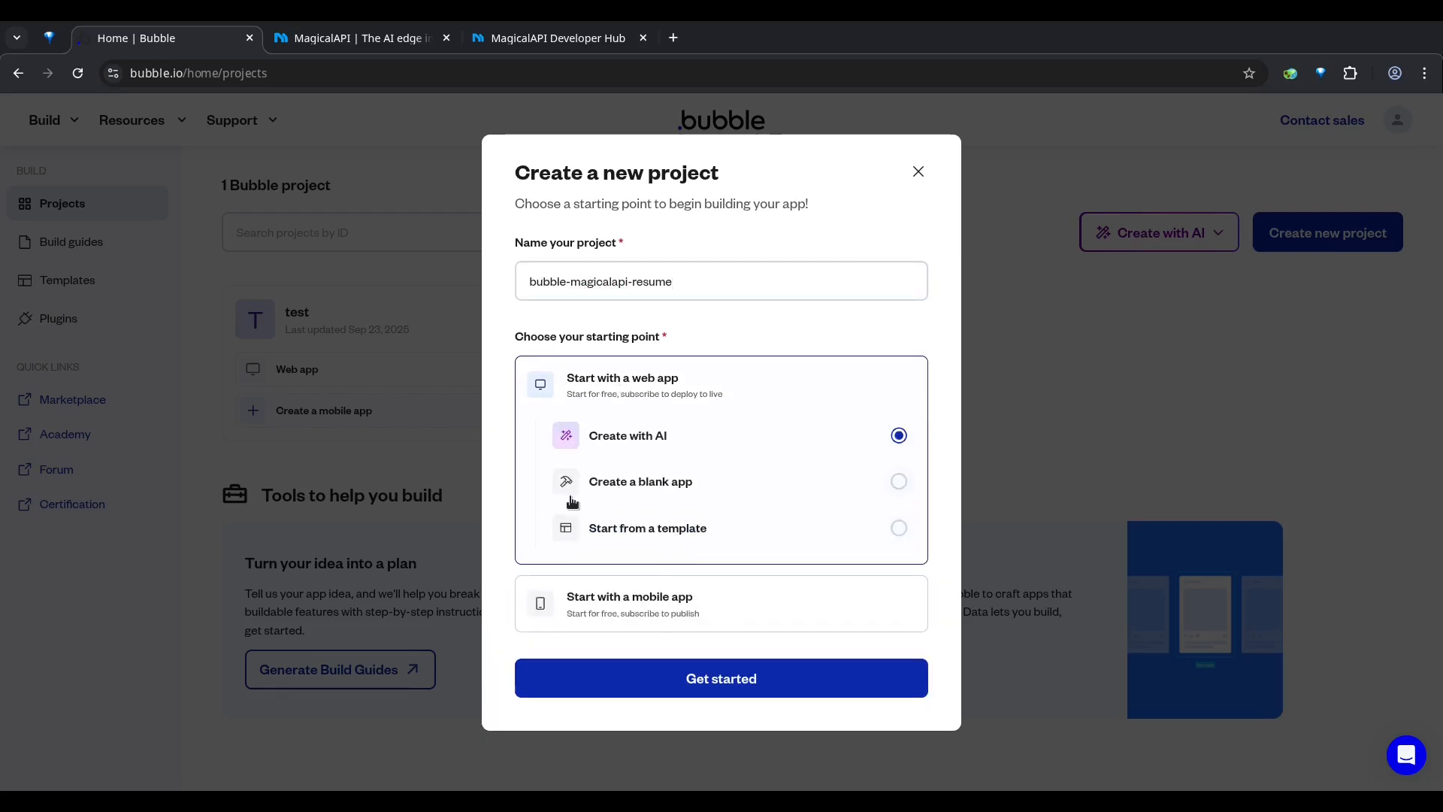
left_click(695, 498)
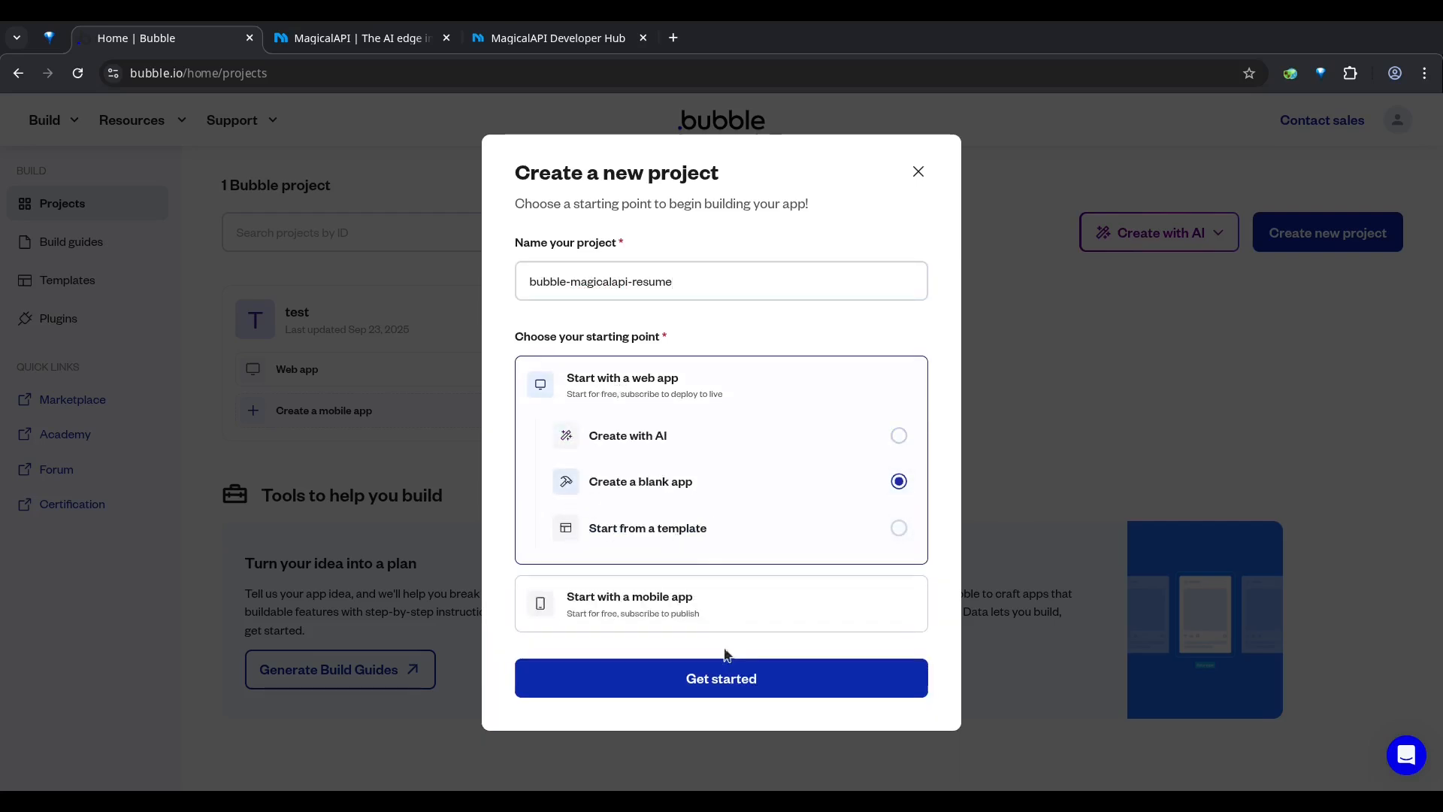
left_click(728, 695)
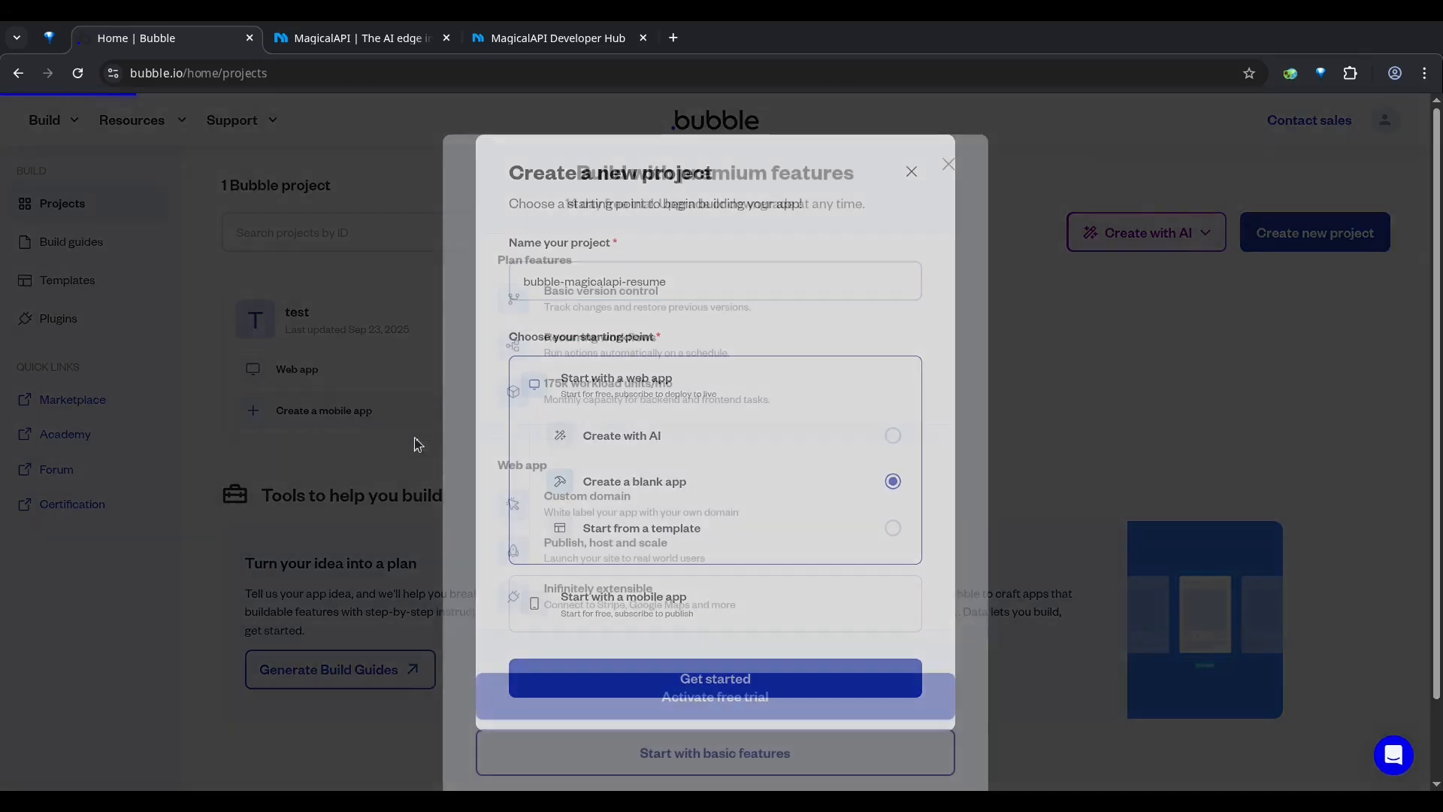
Step: Review the premium features offered for the new project and activate the free trial
scroll(774, 498, "down", 2)
scroll(776, 497, "up", 2)
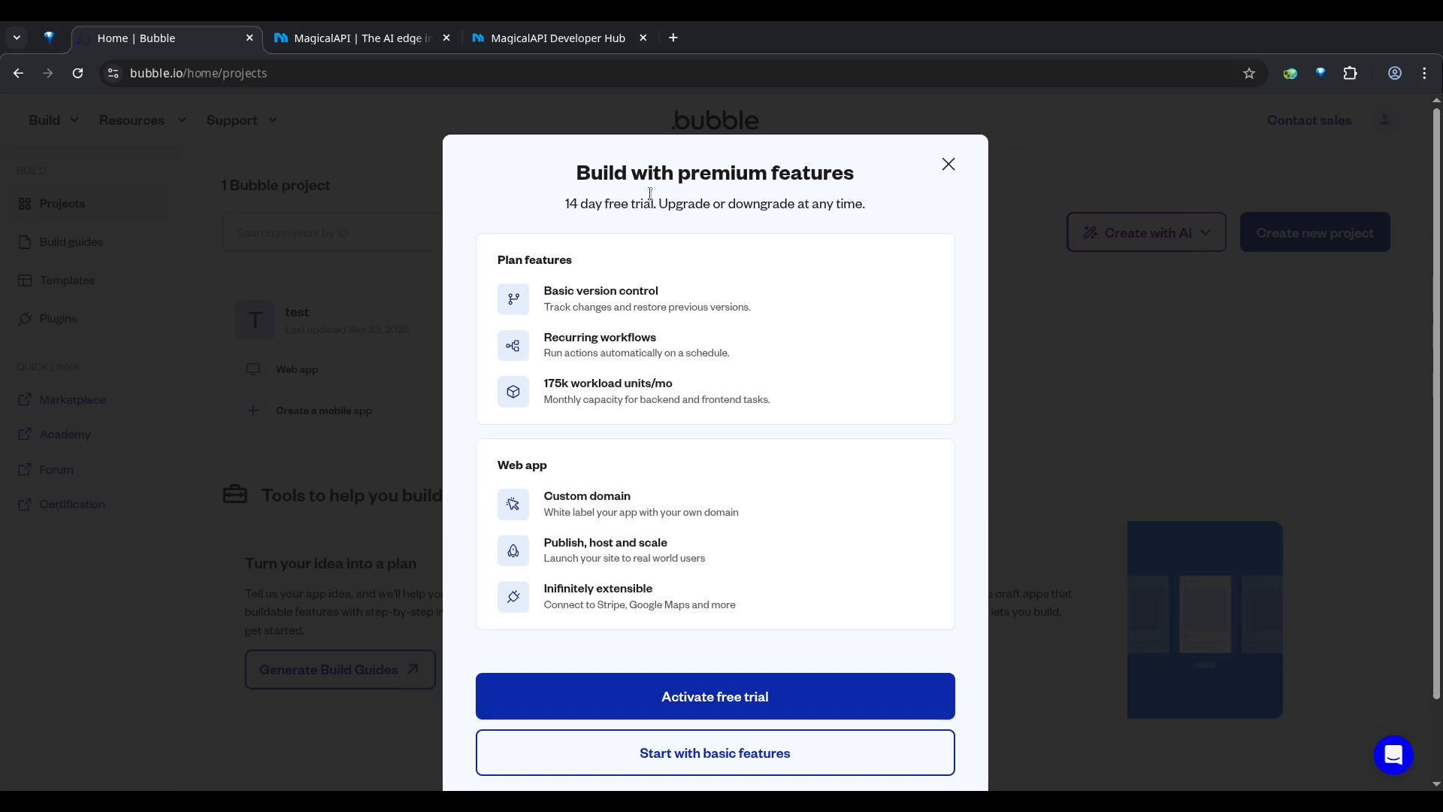
double_click(689, 170)
left_click(707, 182)
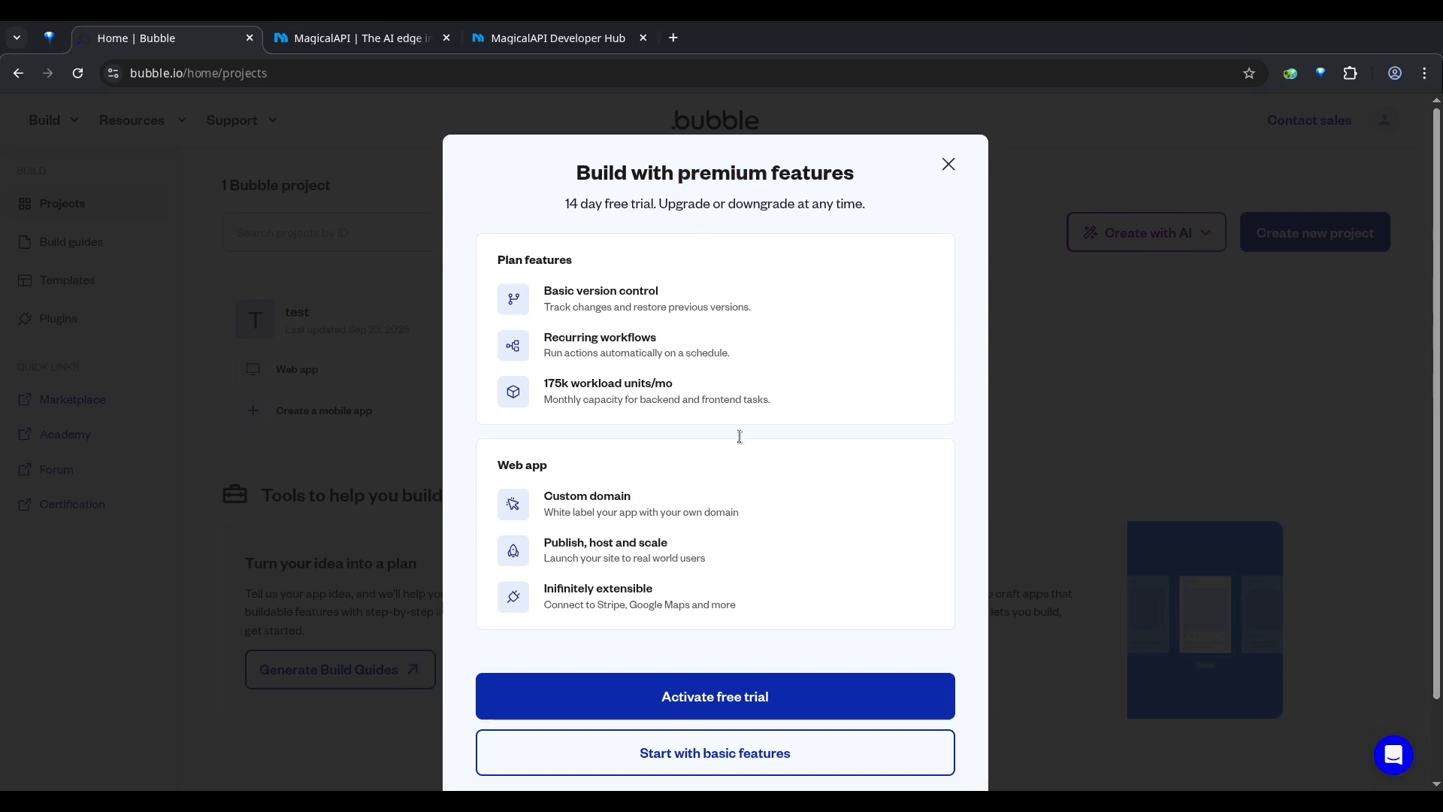
left_click(701, 713)
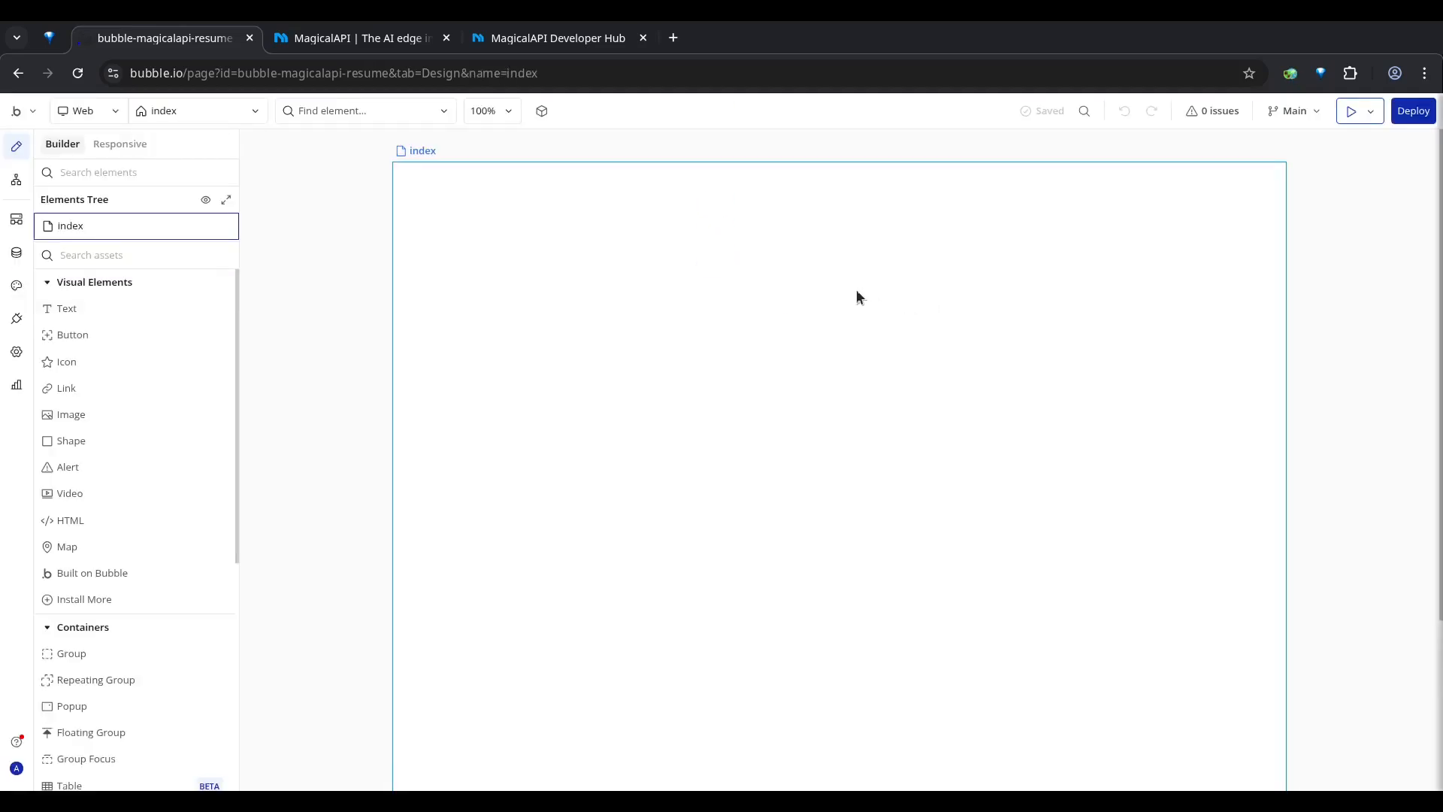
Step: Add an Input element to the index page, about 141 px from its left edge and 203 px from its top
double_click(773, 276)
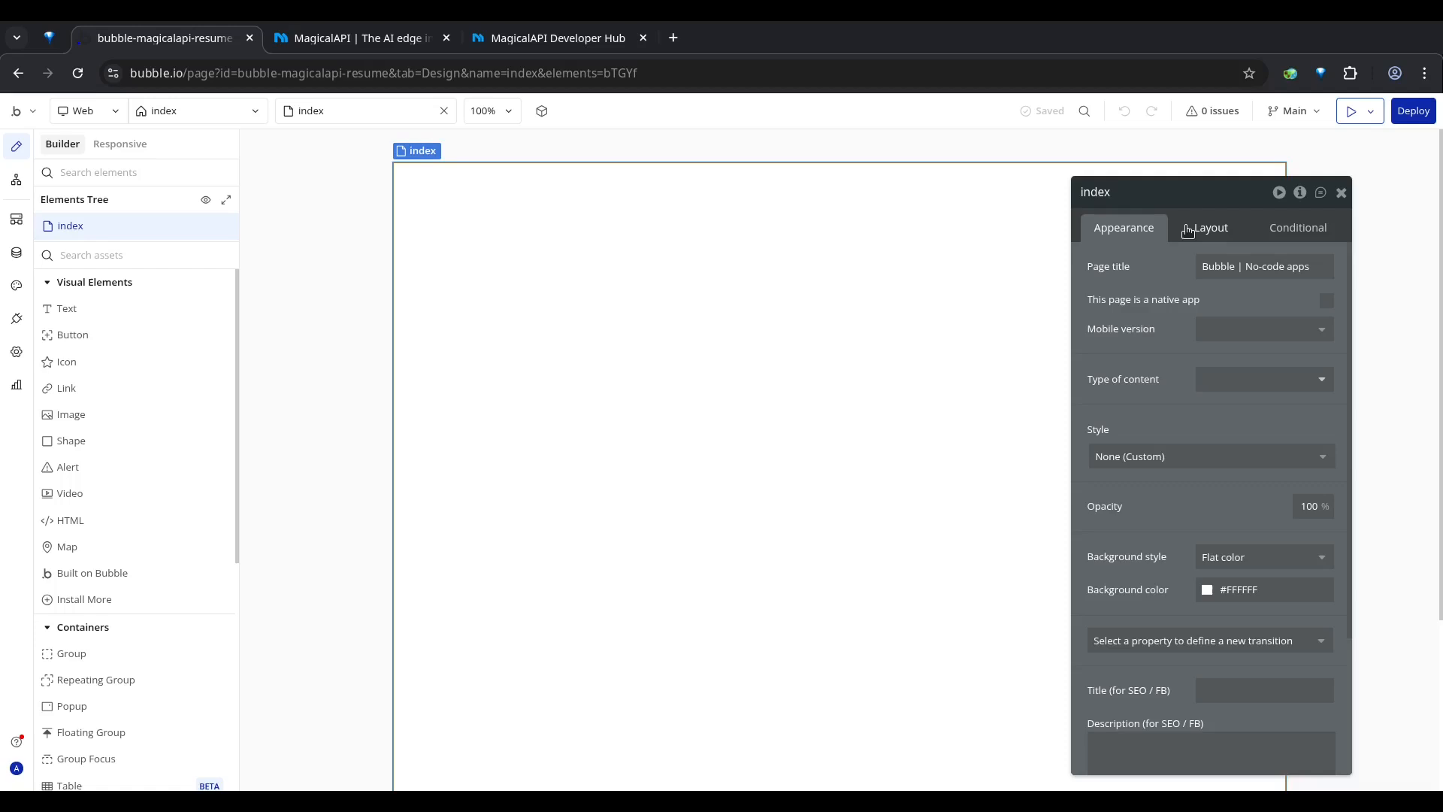
left_click_drag(1155, 194, 1246, 157)
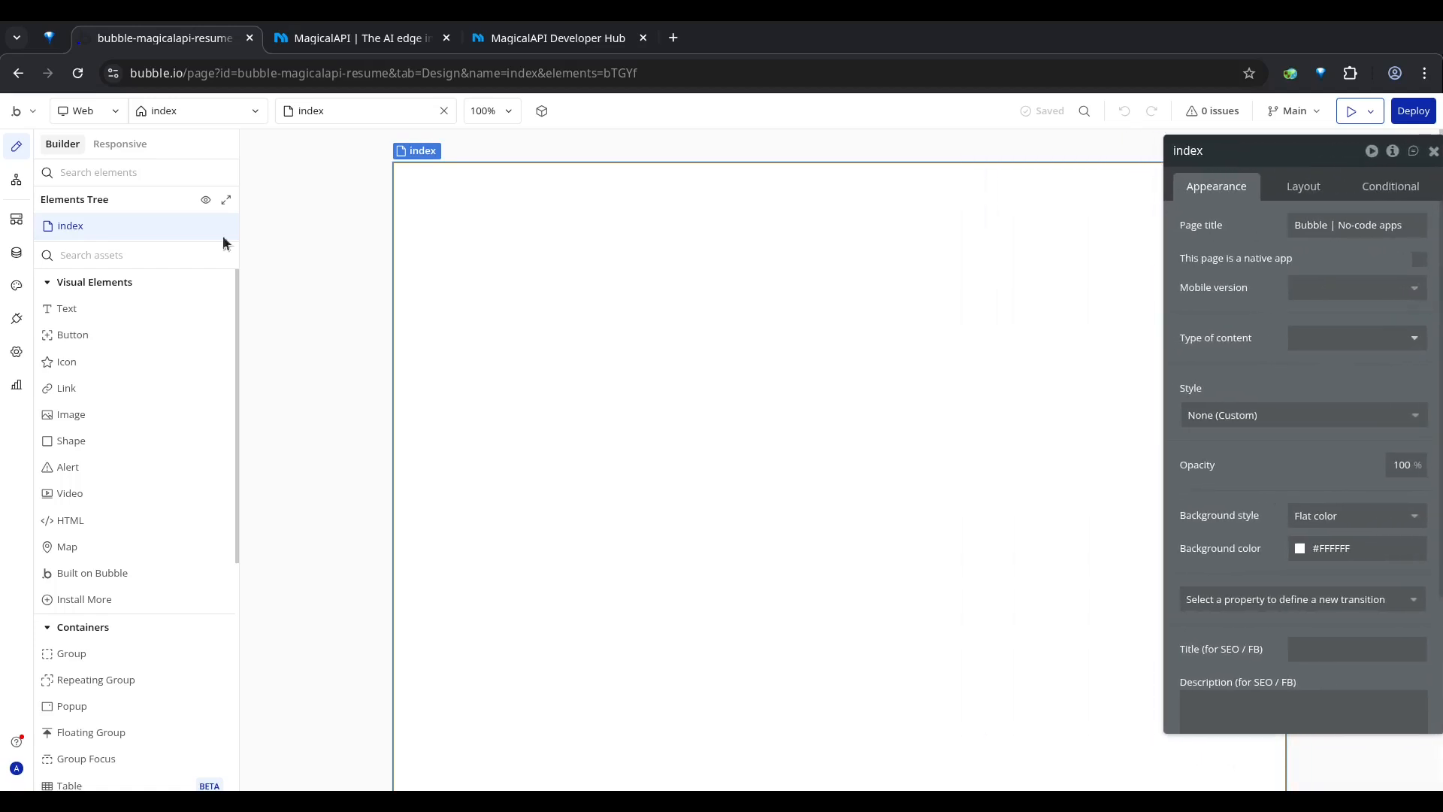
left_click(122, 255)
type("input")
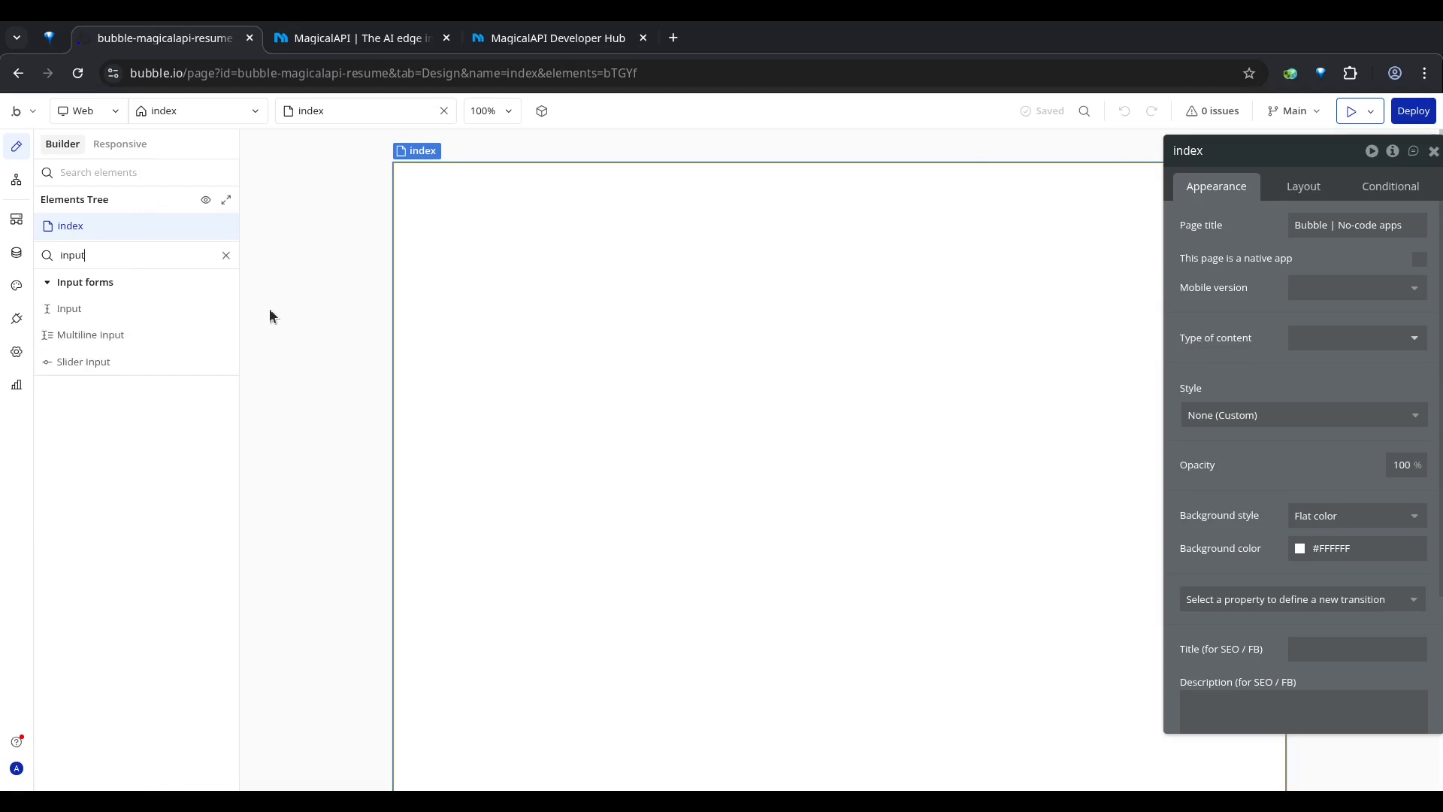
left_click(61, 309)
left_click(556, 356)
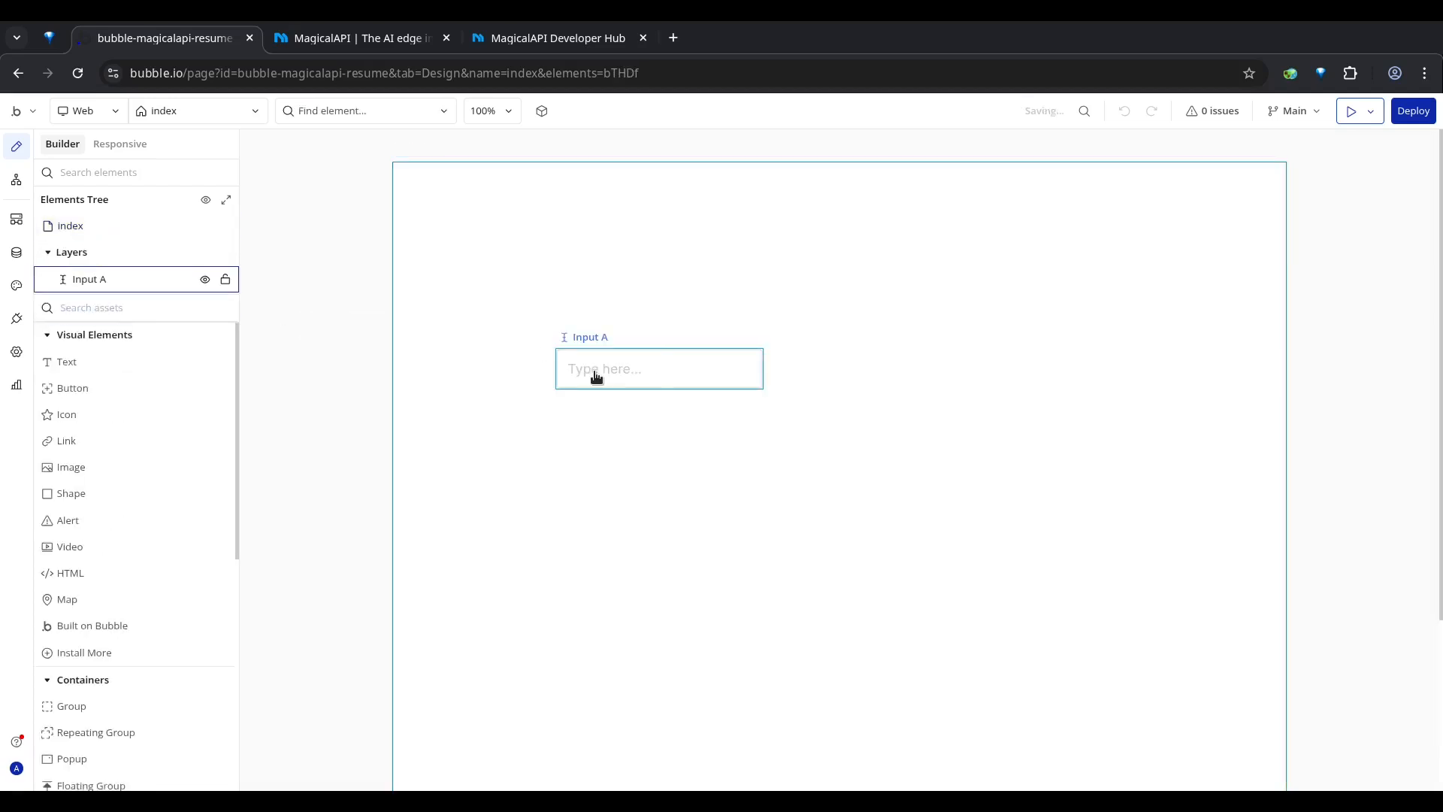
left_click_drag(593, 374, 553, 351)
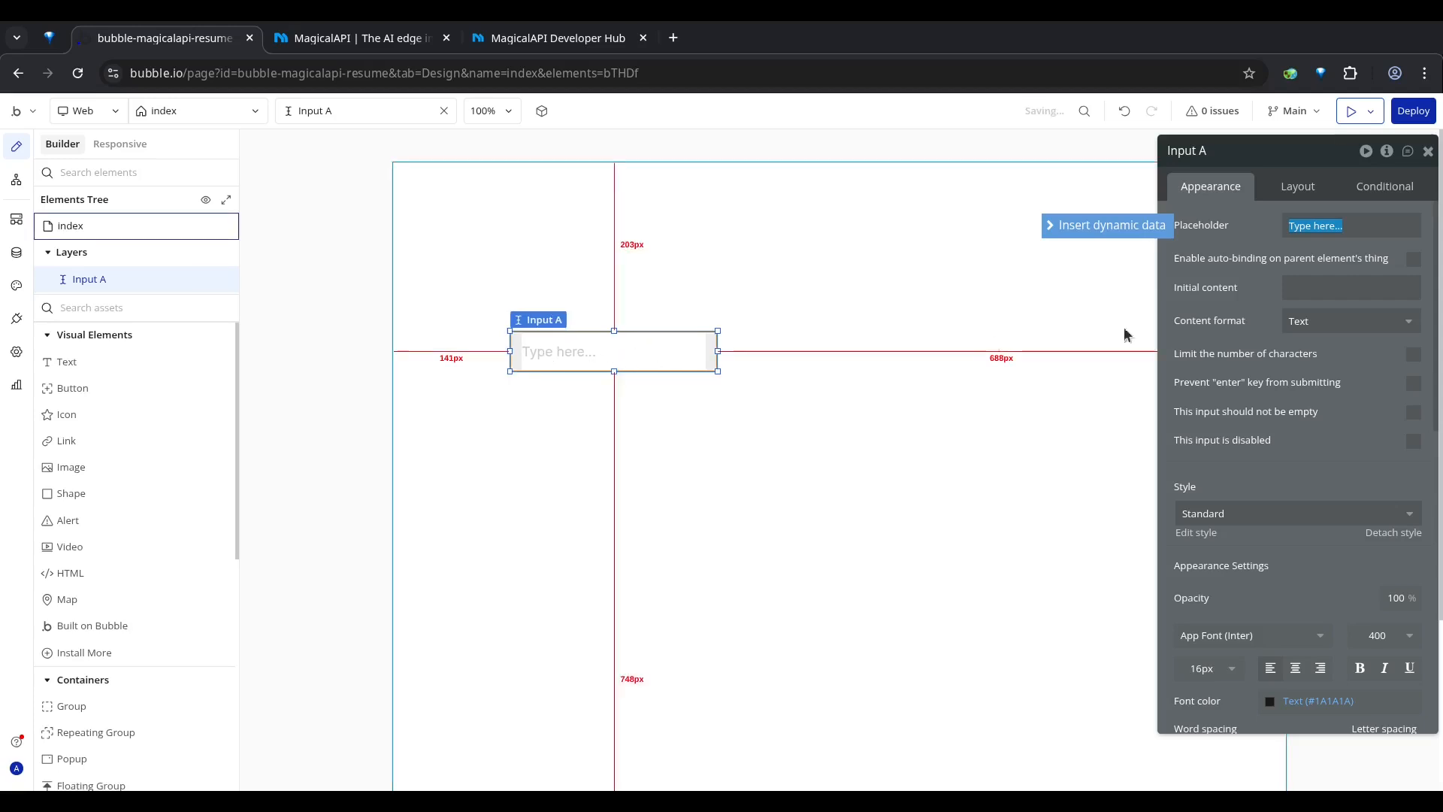
Step: Set the input's placeholder to "Type Resume URL here..."
left_click(1319, 231)
left_click(1313, 228)
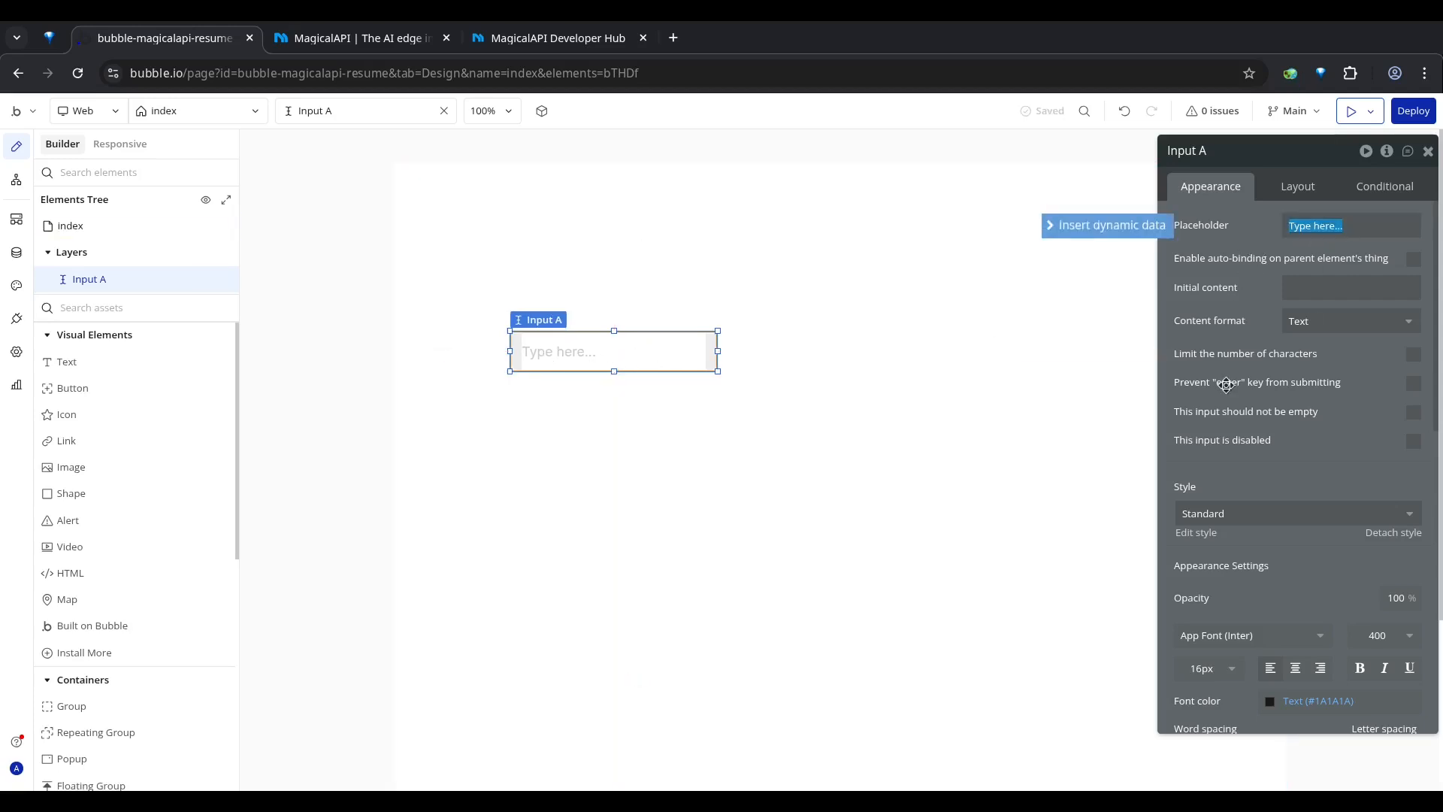
left_click(1312, 224)
type("Resume URL")
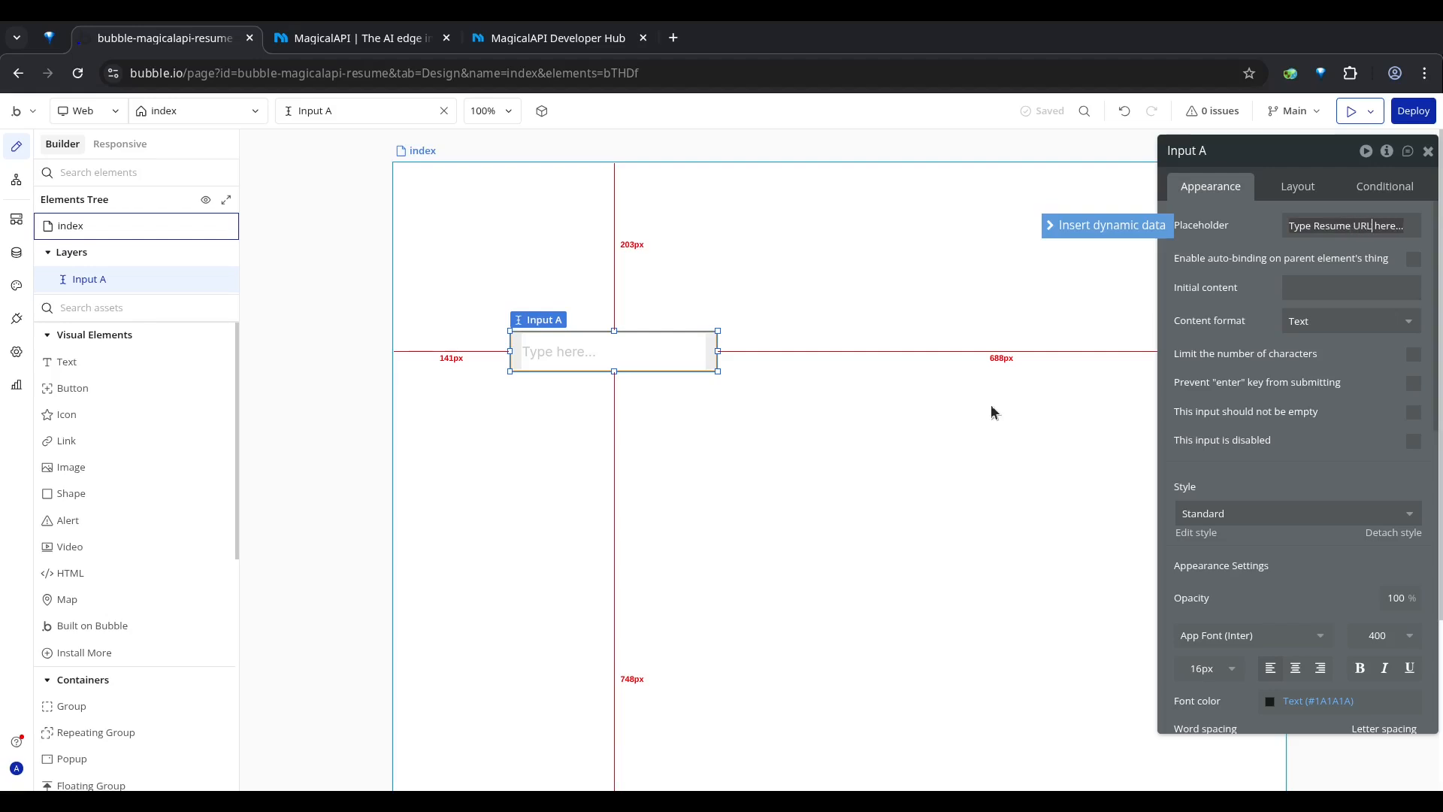
left_click(992, 405)
Step: Widen the resume URL input to span most of the page and center it horizontally
left_click(684, 354)
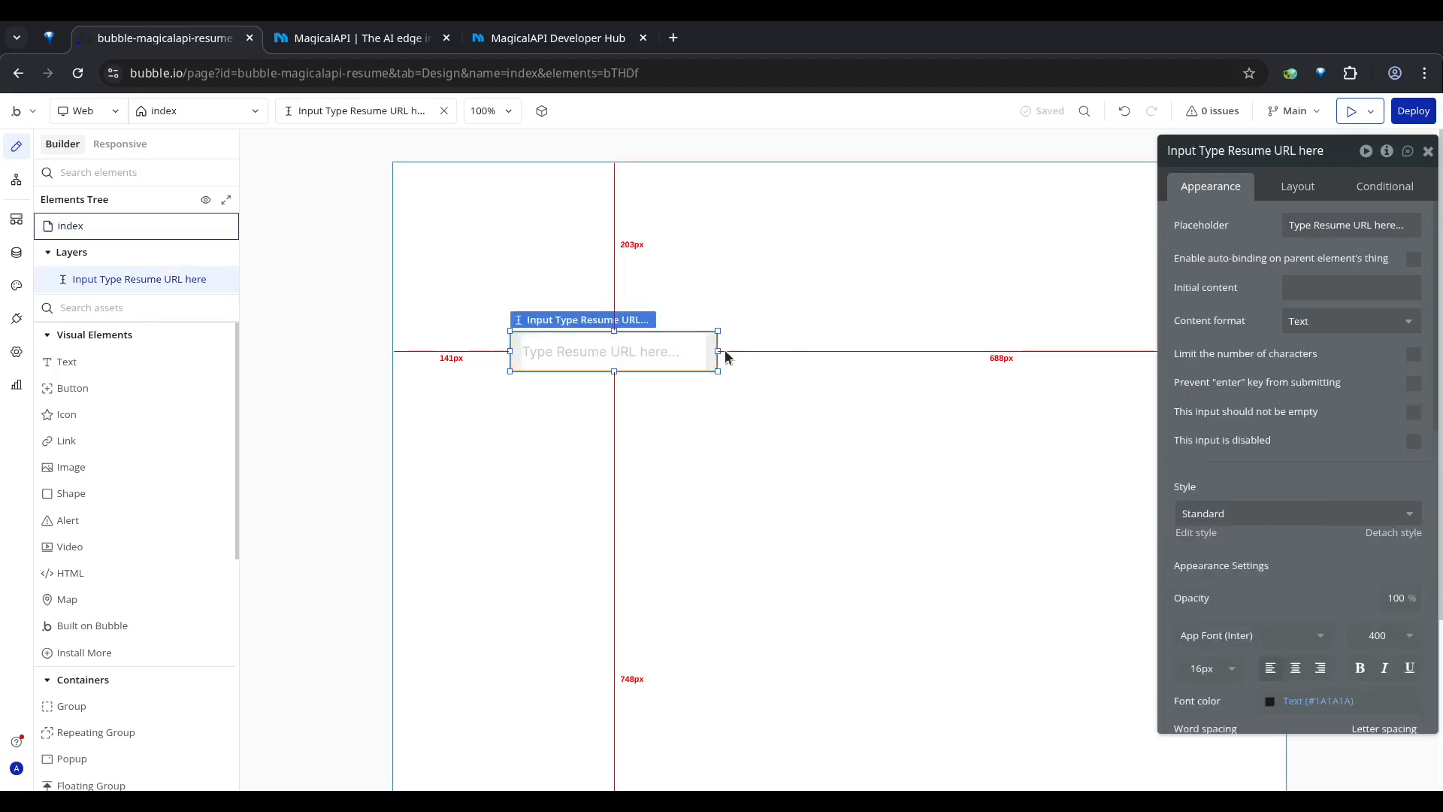
left_click_drag(716, 352, 1185, 351)
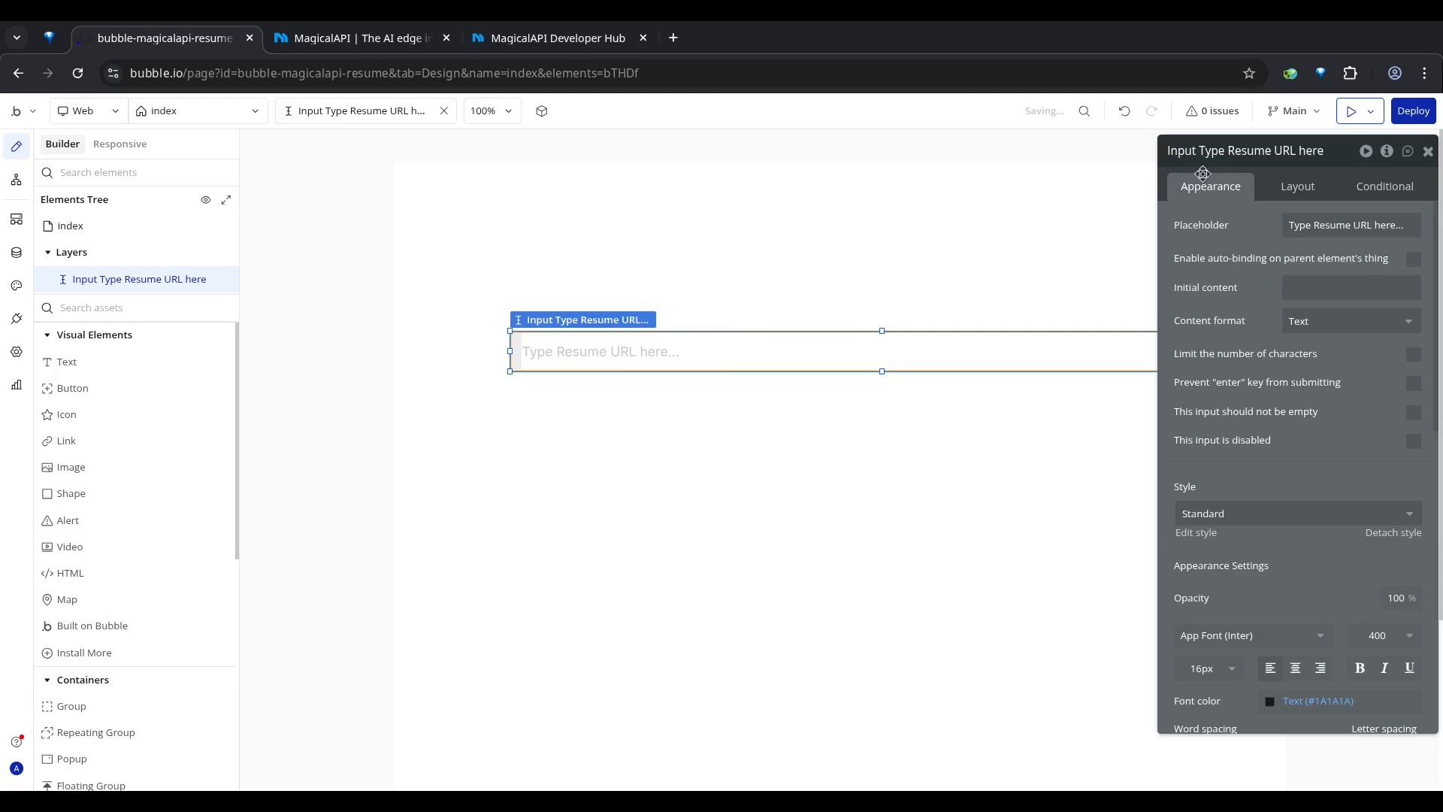
right_click(708, 363)
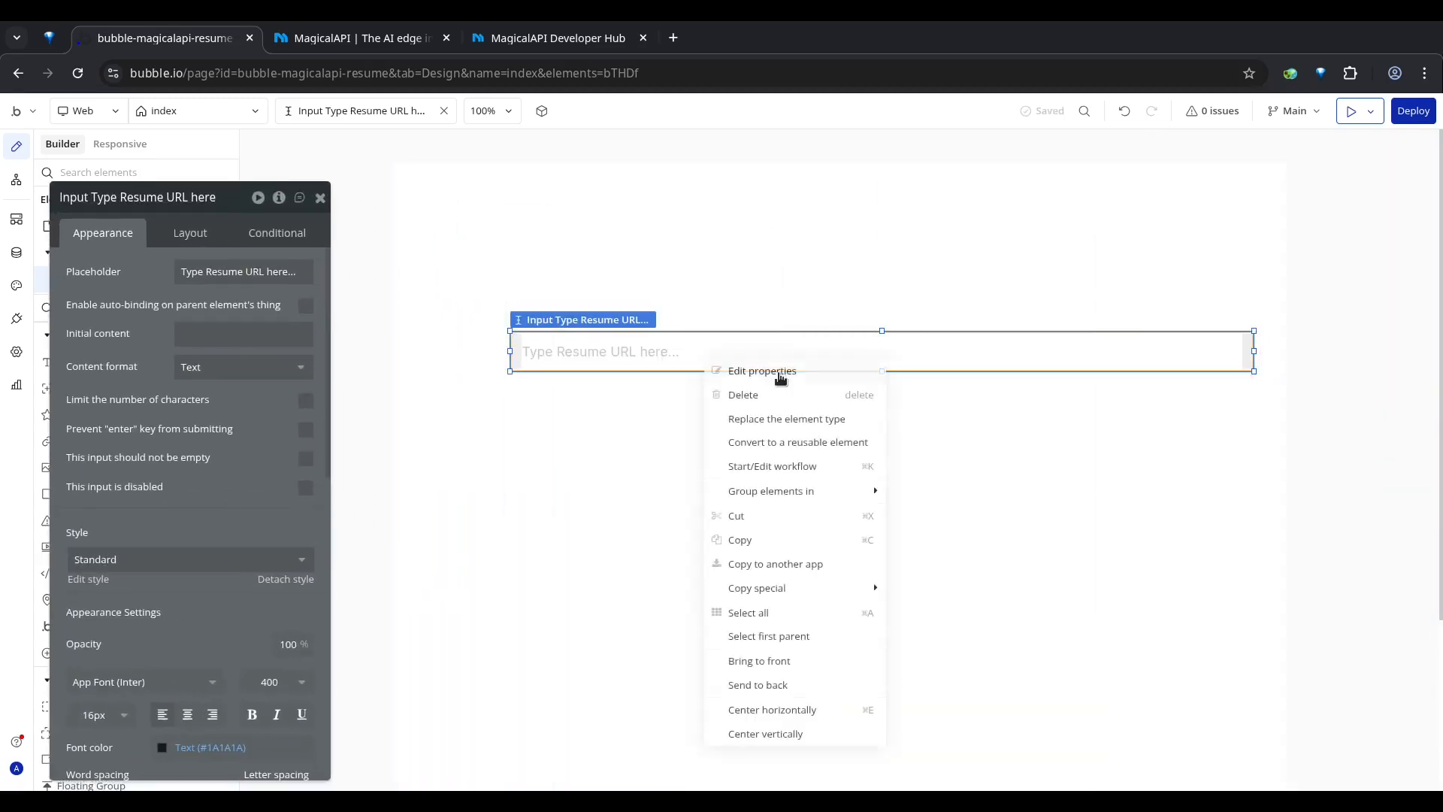
left_click(748, 704)
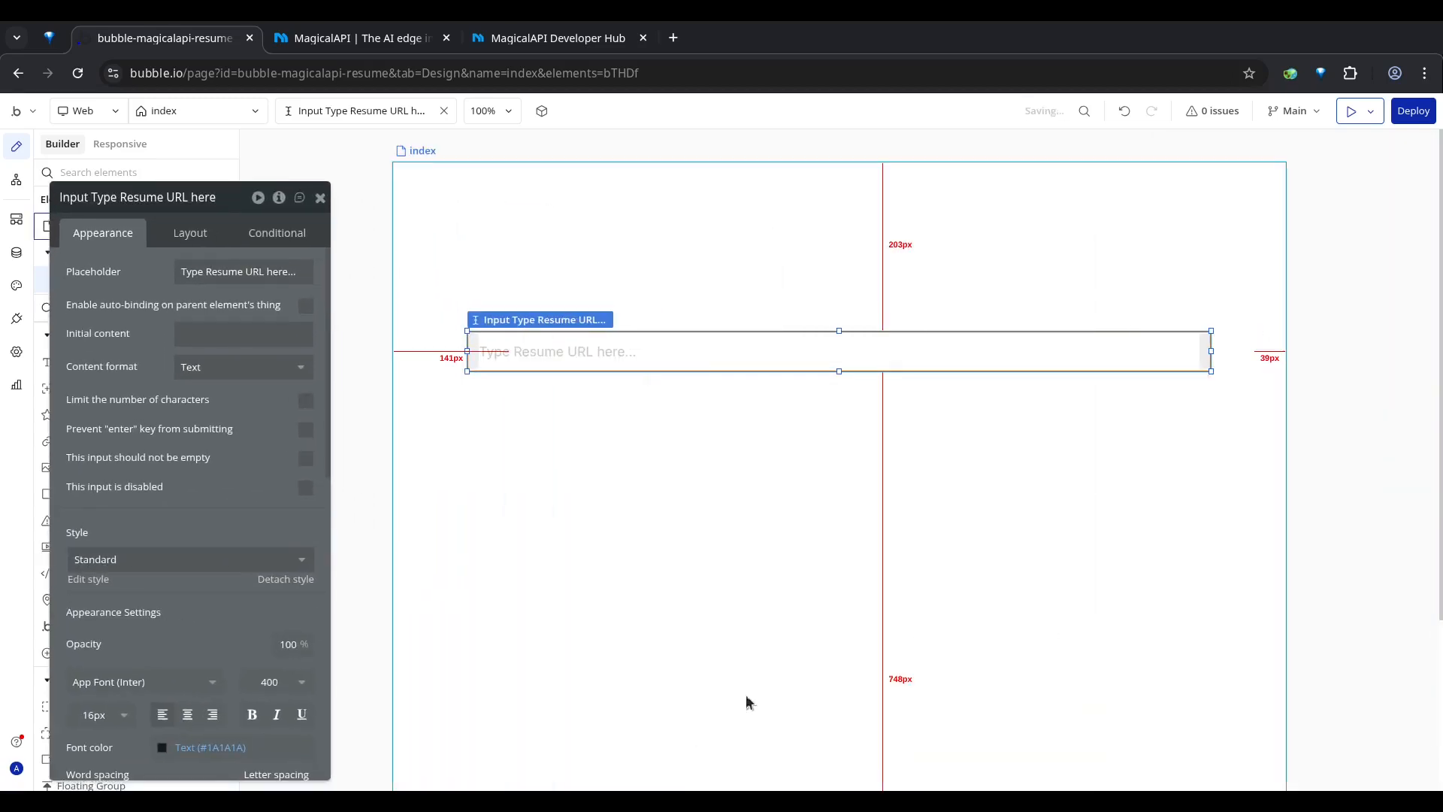
left_click(992, 449)
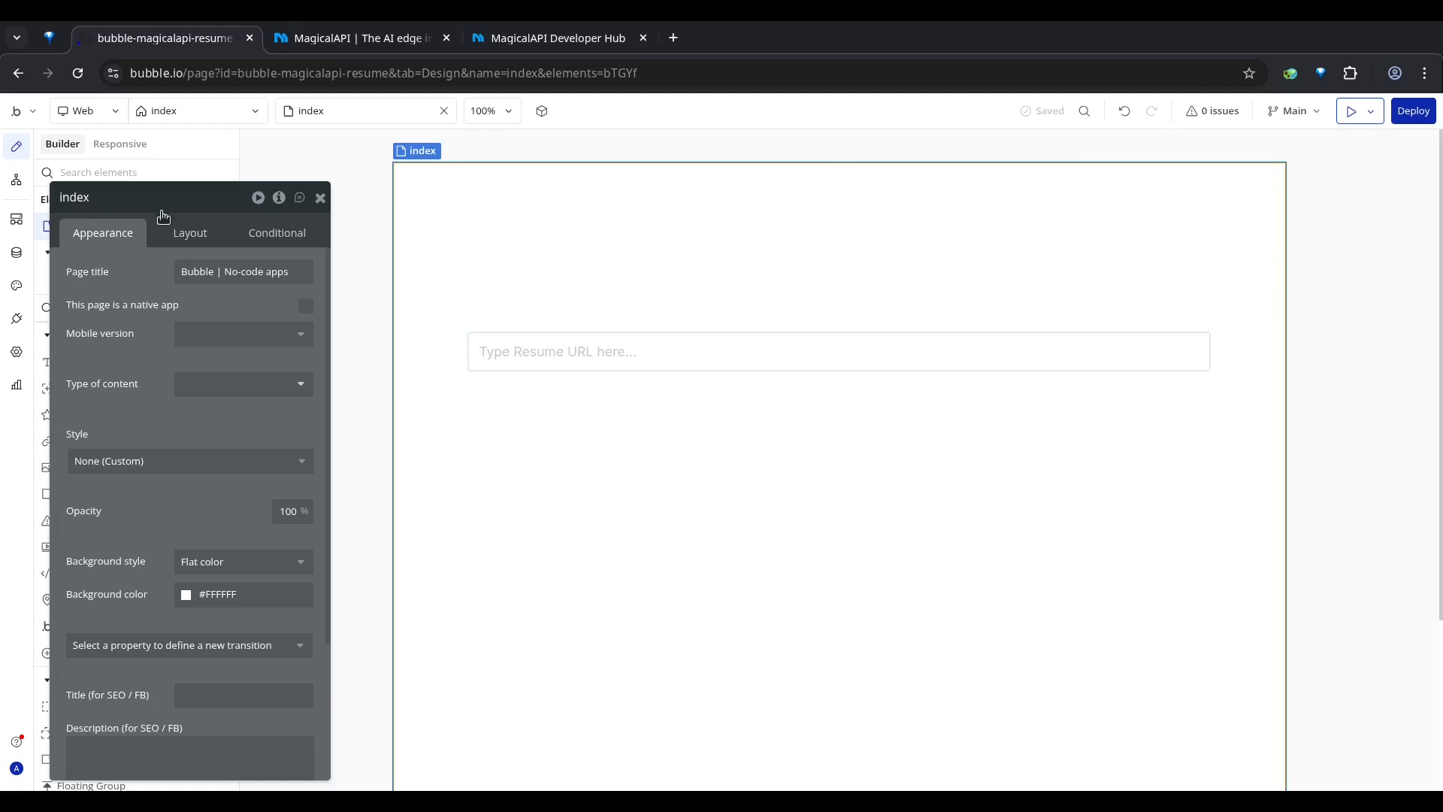
Step: Place a Button element just below the resume URL input, aligned with the input's left edge
left_click_drag(170, 198, 1273, 162)
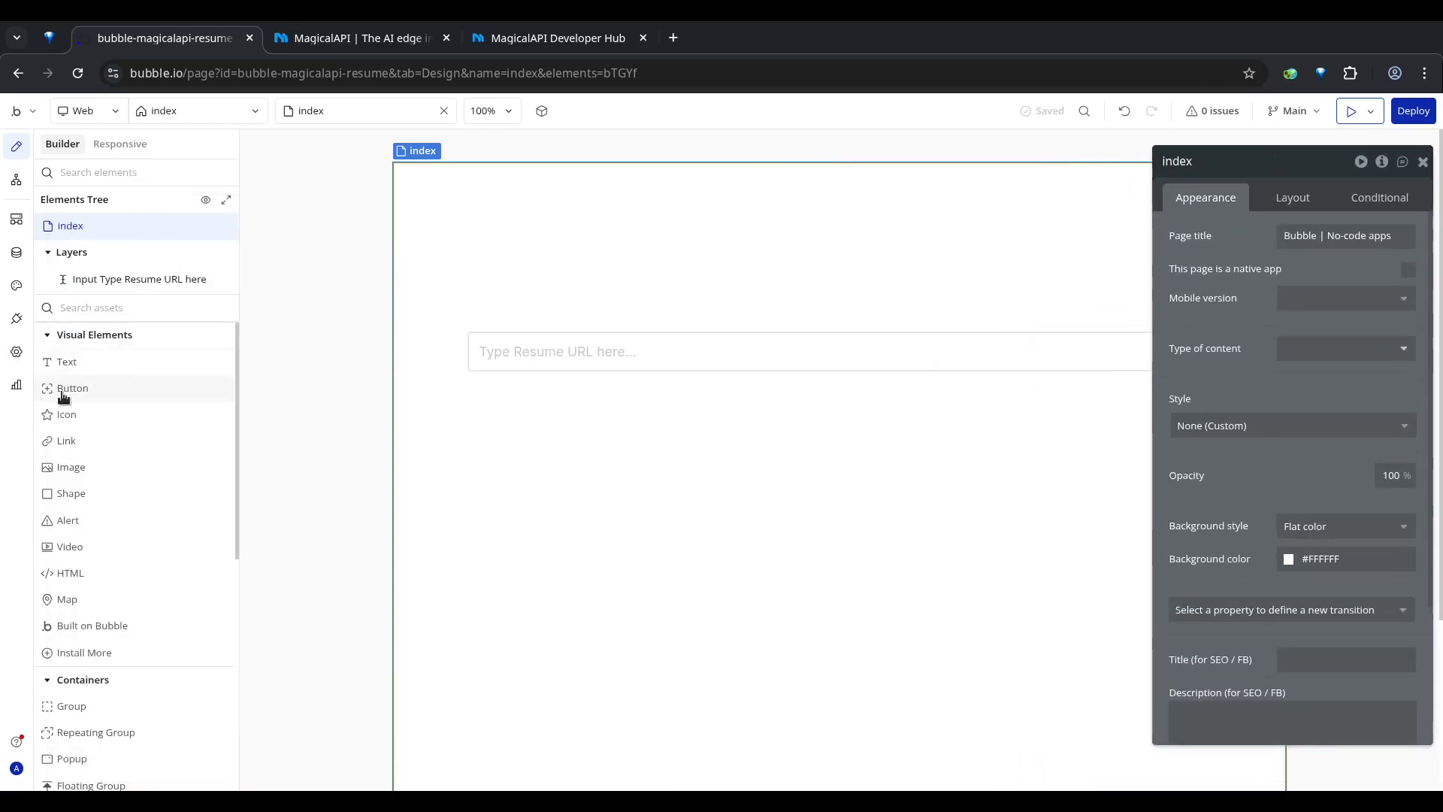
left_click_drag(139, 388, 614, 415)
left_click_drag(481, 410, 517, 421)
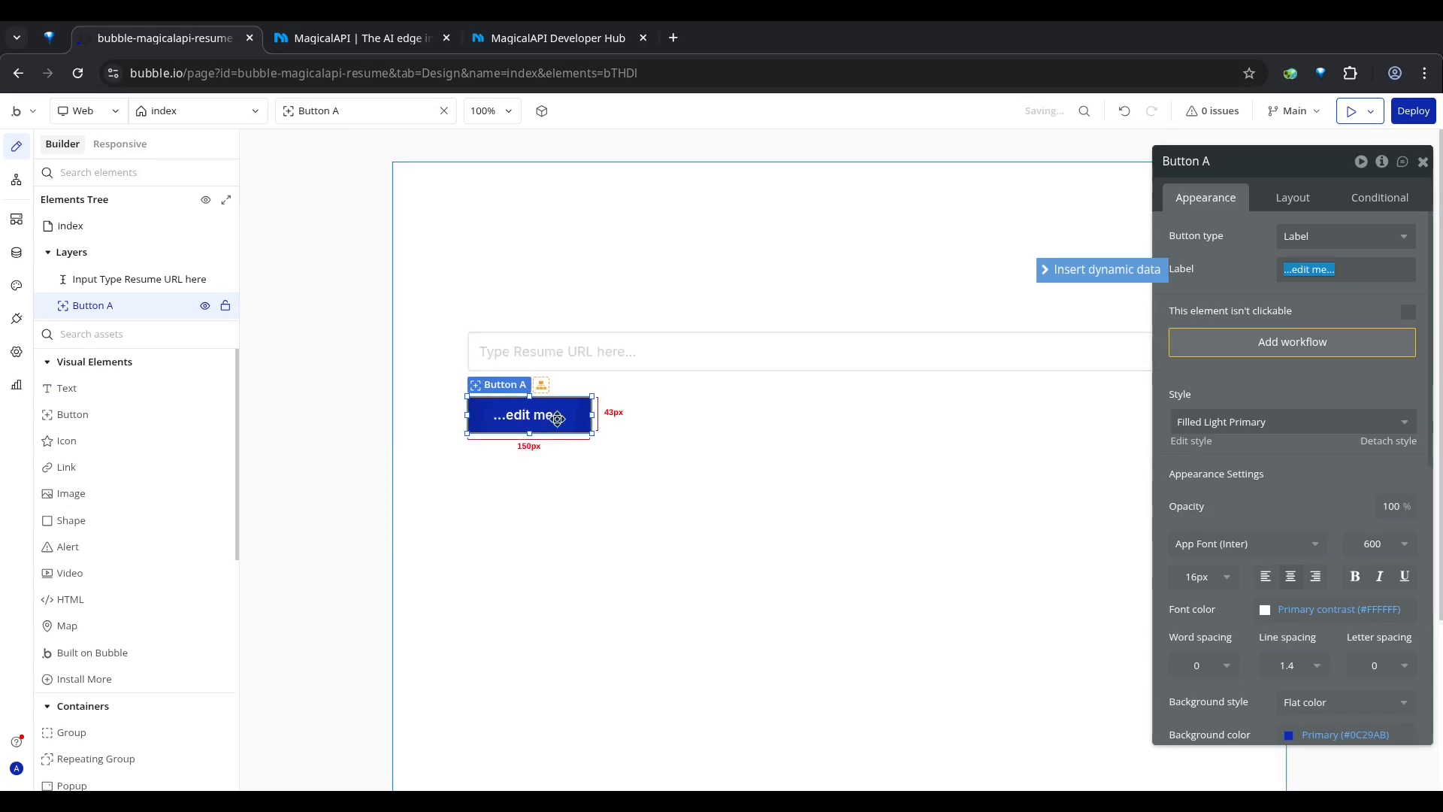
Step: Set the new button's label to "Parse Resume"
double_click(555, 421)
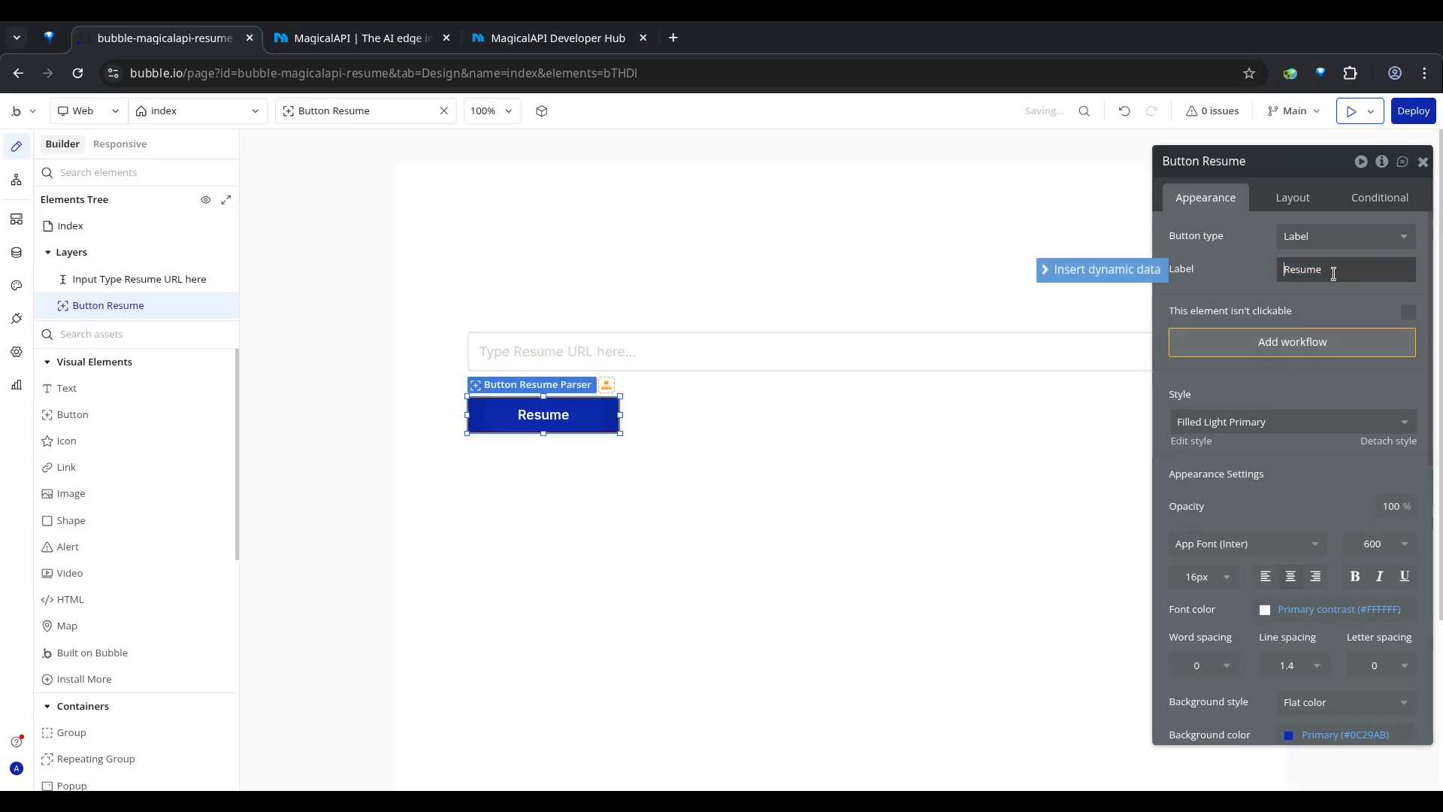
type("Parser")
key("BackSpace")
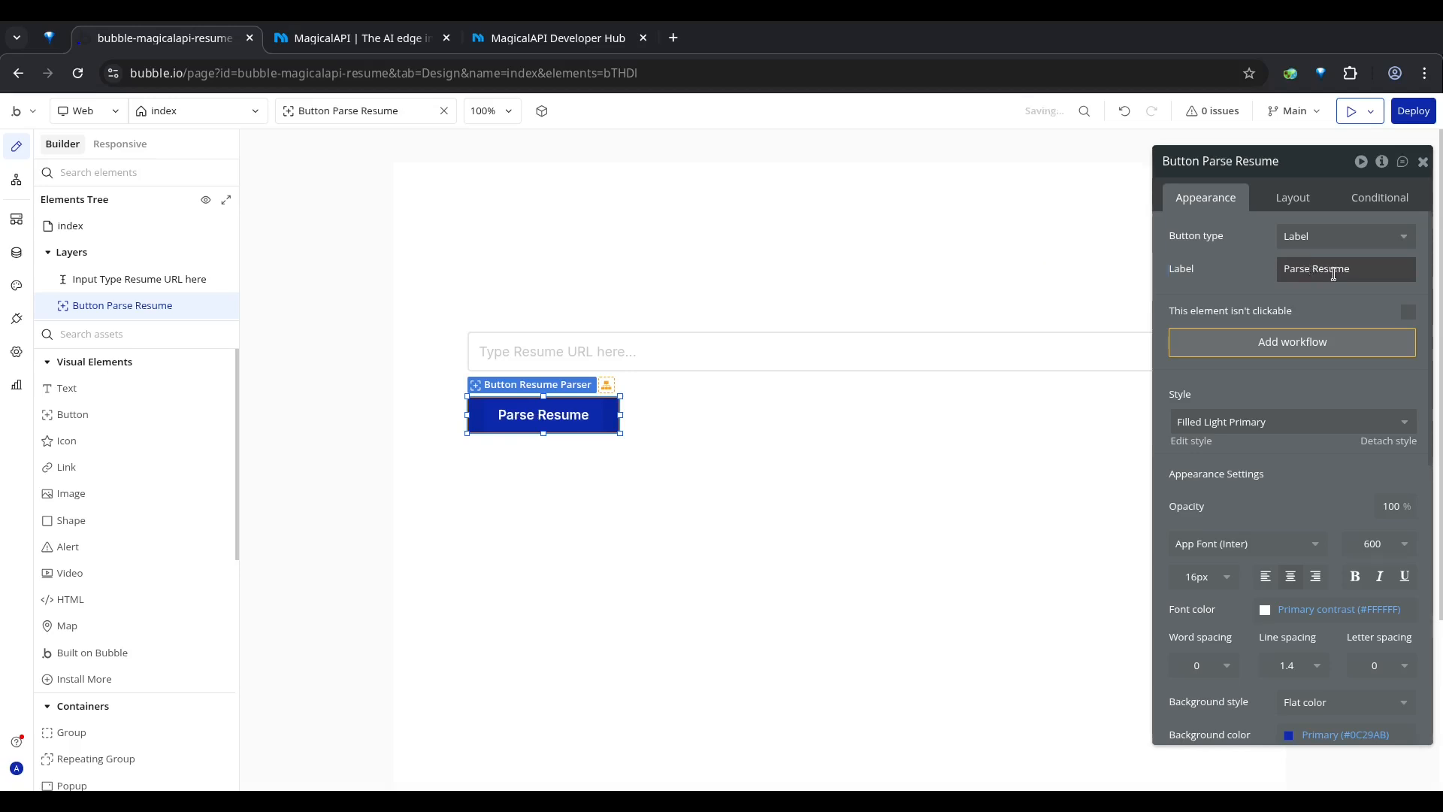
left_click(827, 443)
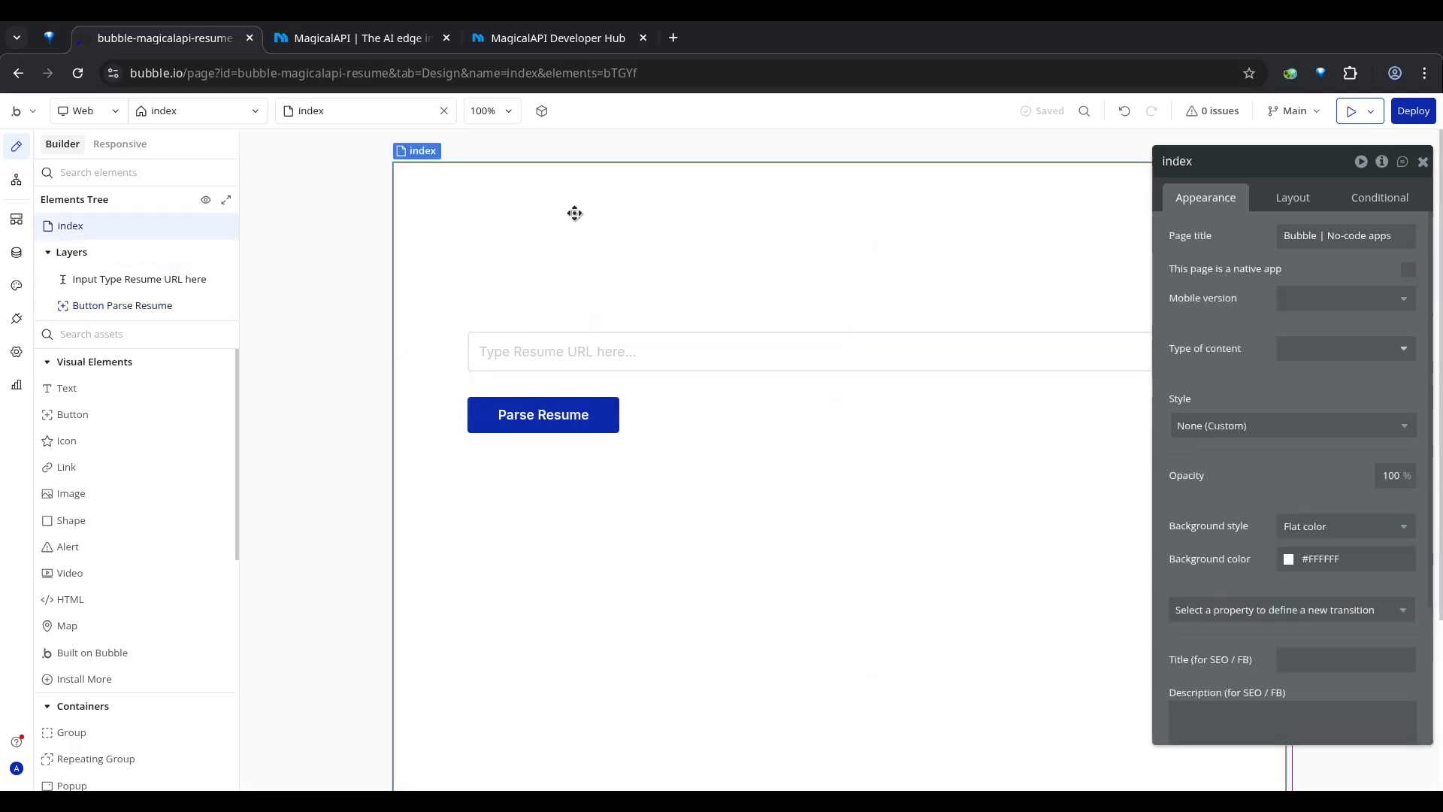
Step: Add a click workflow to the Parse Resume button and switch between the page design and the workflow view
left_click(496, 426)
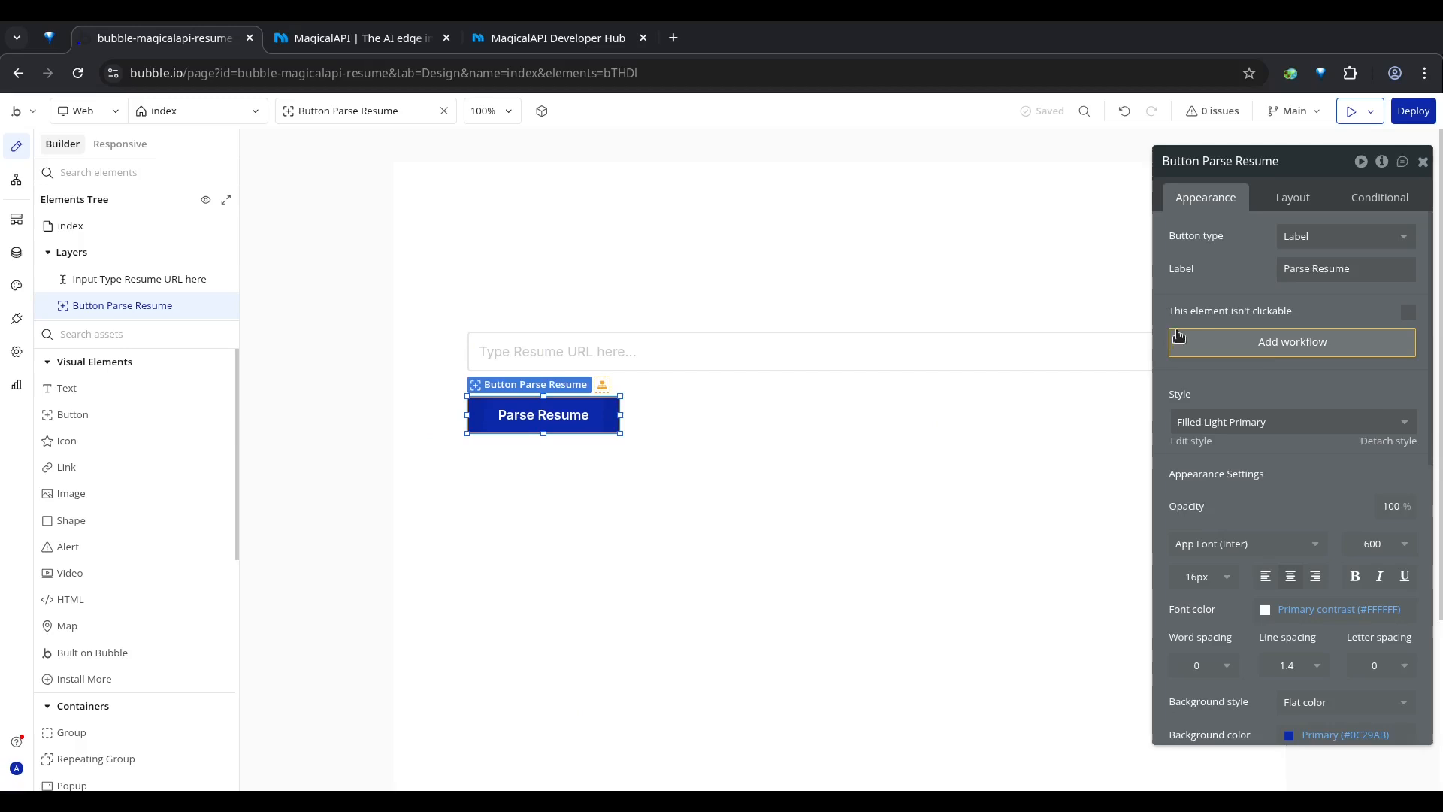
left_click(1293, 354)
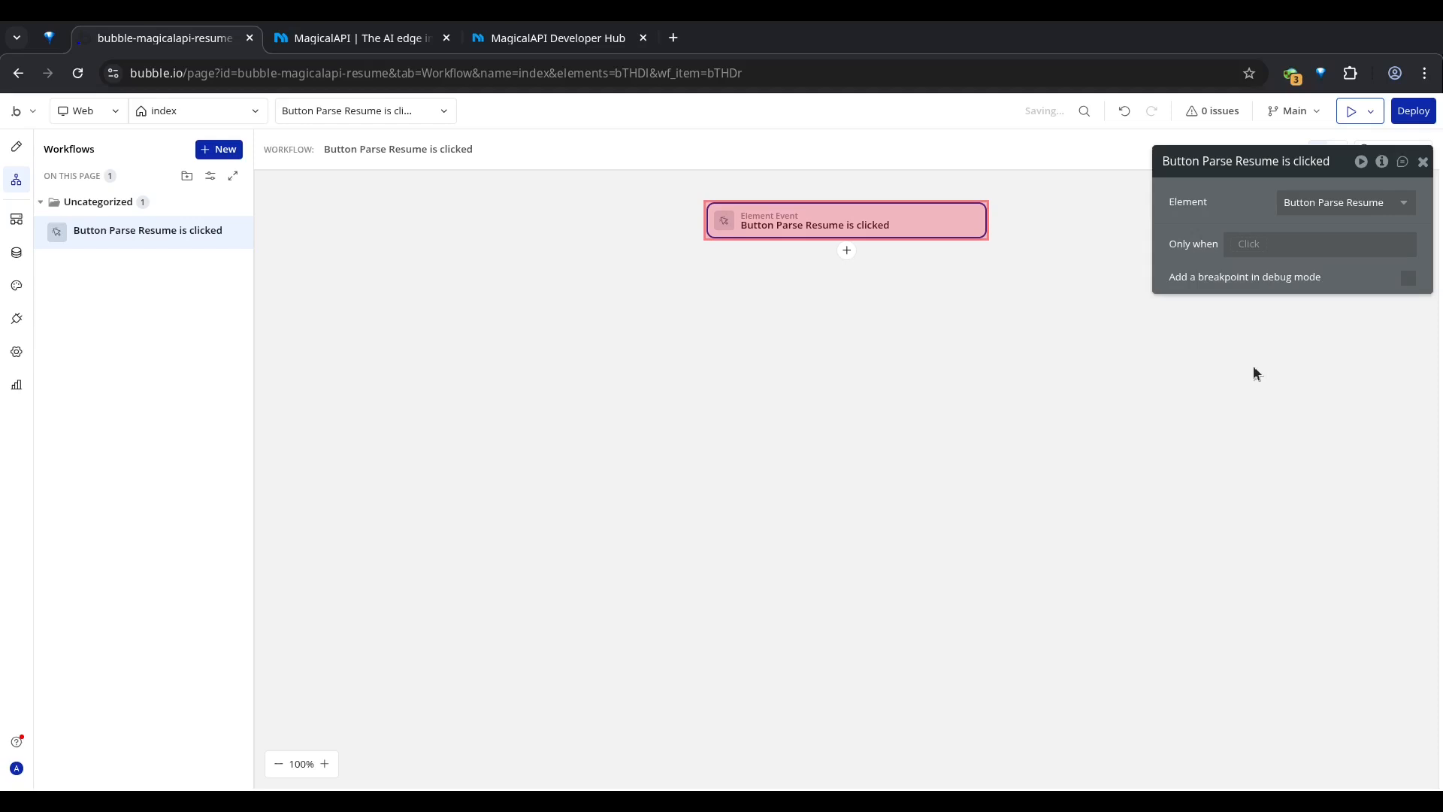
left_click(18, 150)
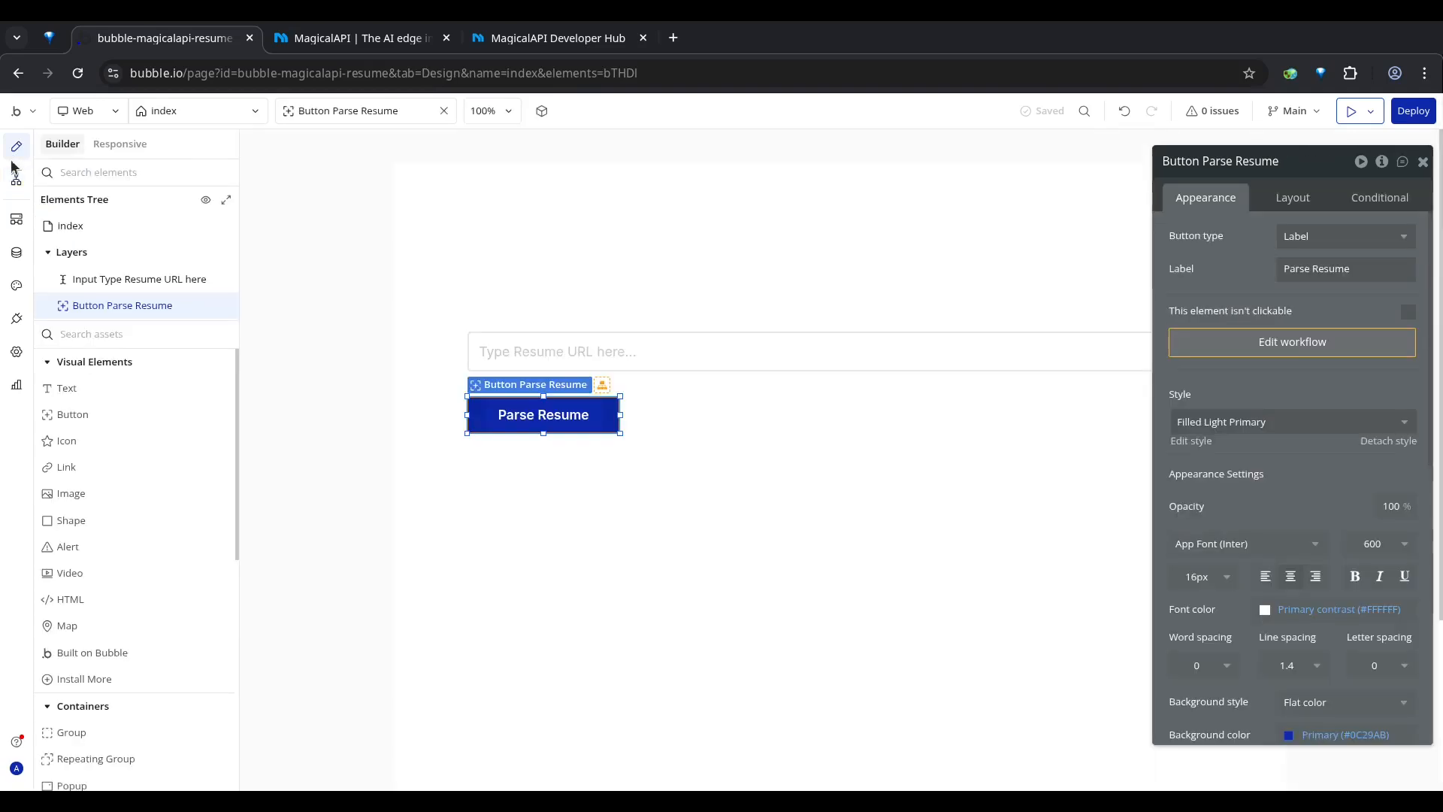
left_click(17, 181)
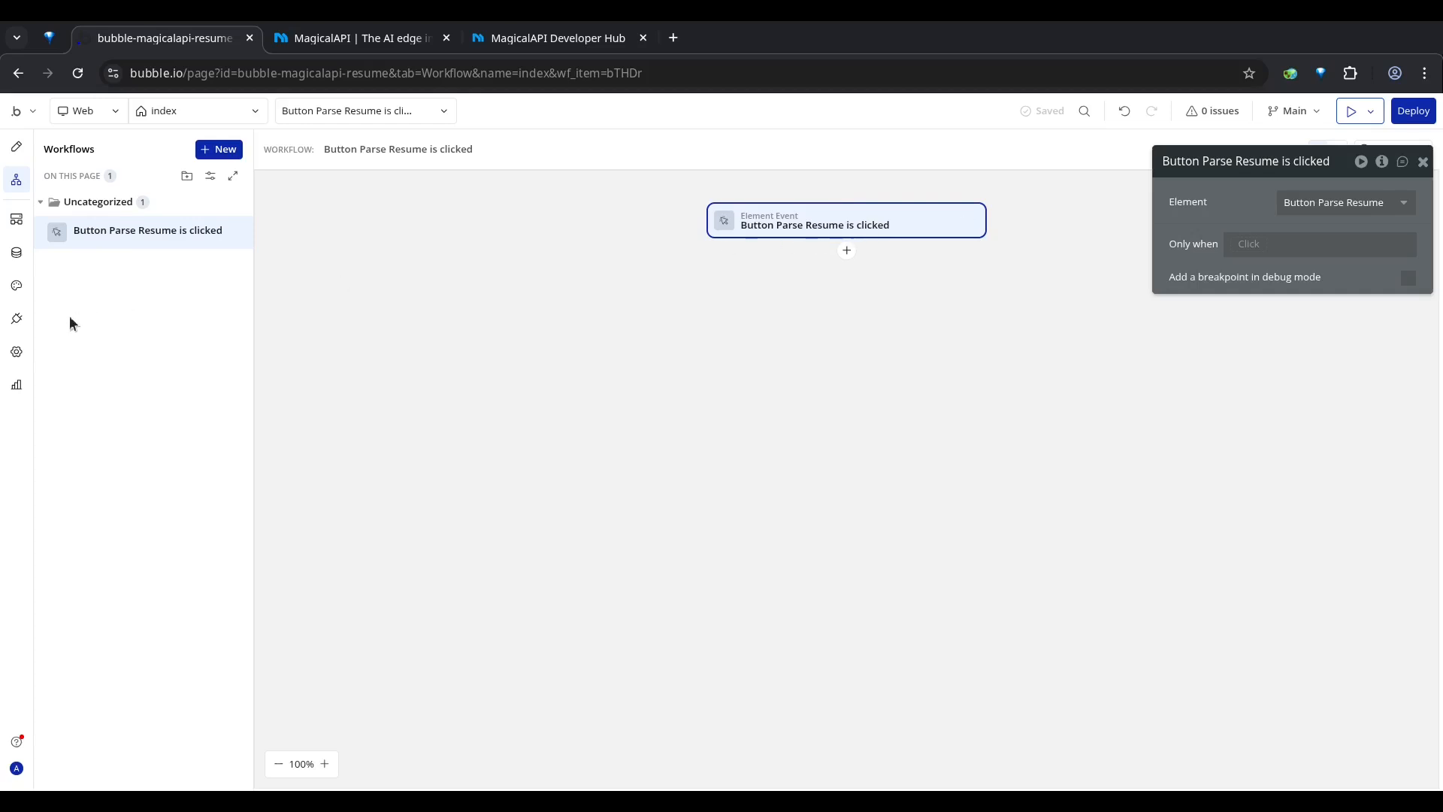
Step: Search the plugin library for "api connec" and install Bubble's API Connector plugin
left_click(16, 322)
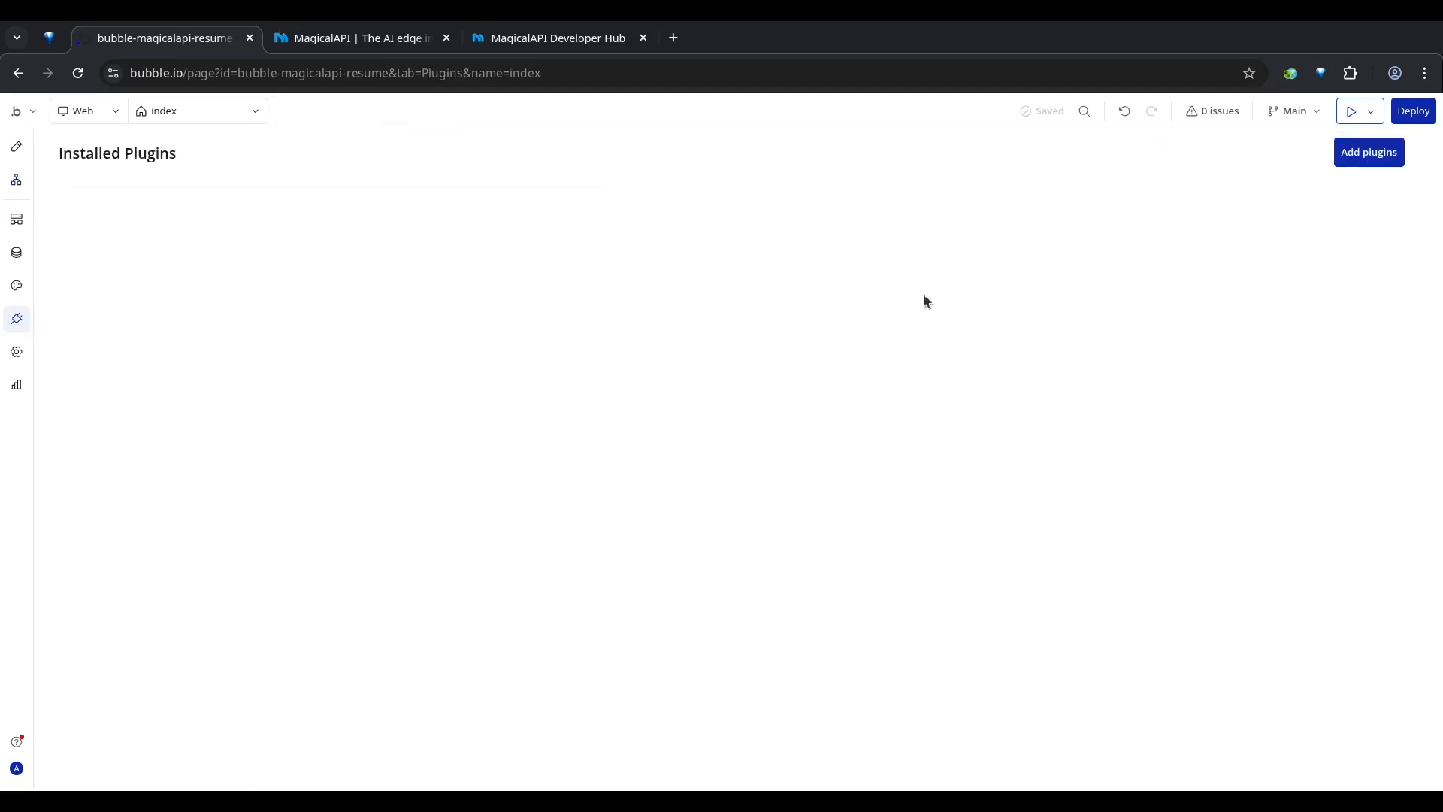
left_click(1369, 154)
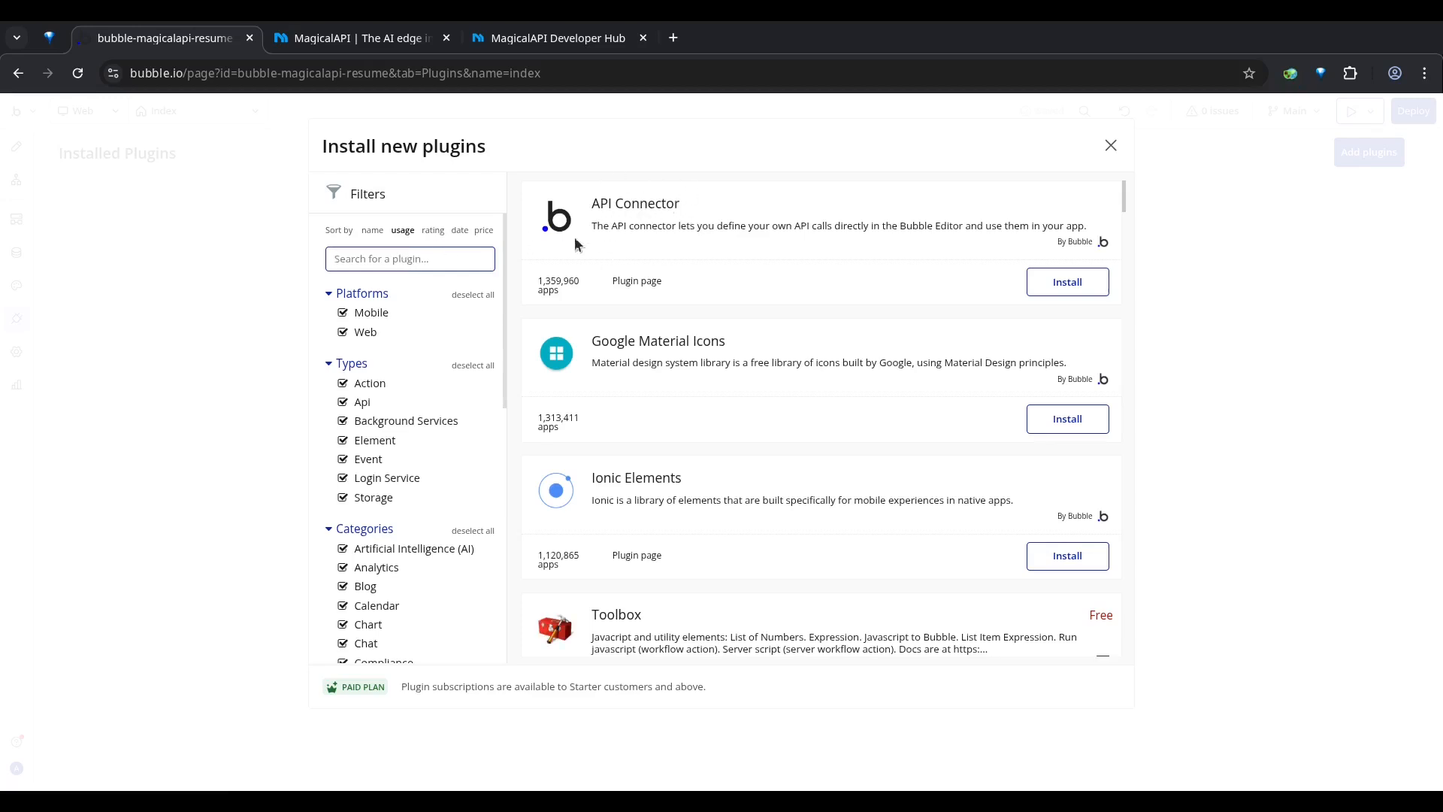
type("api connec")
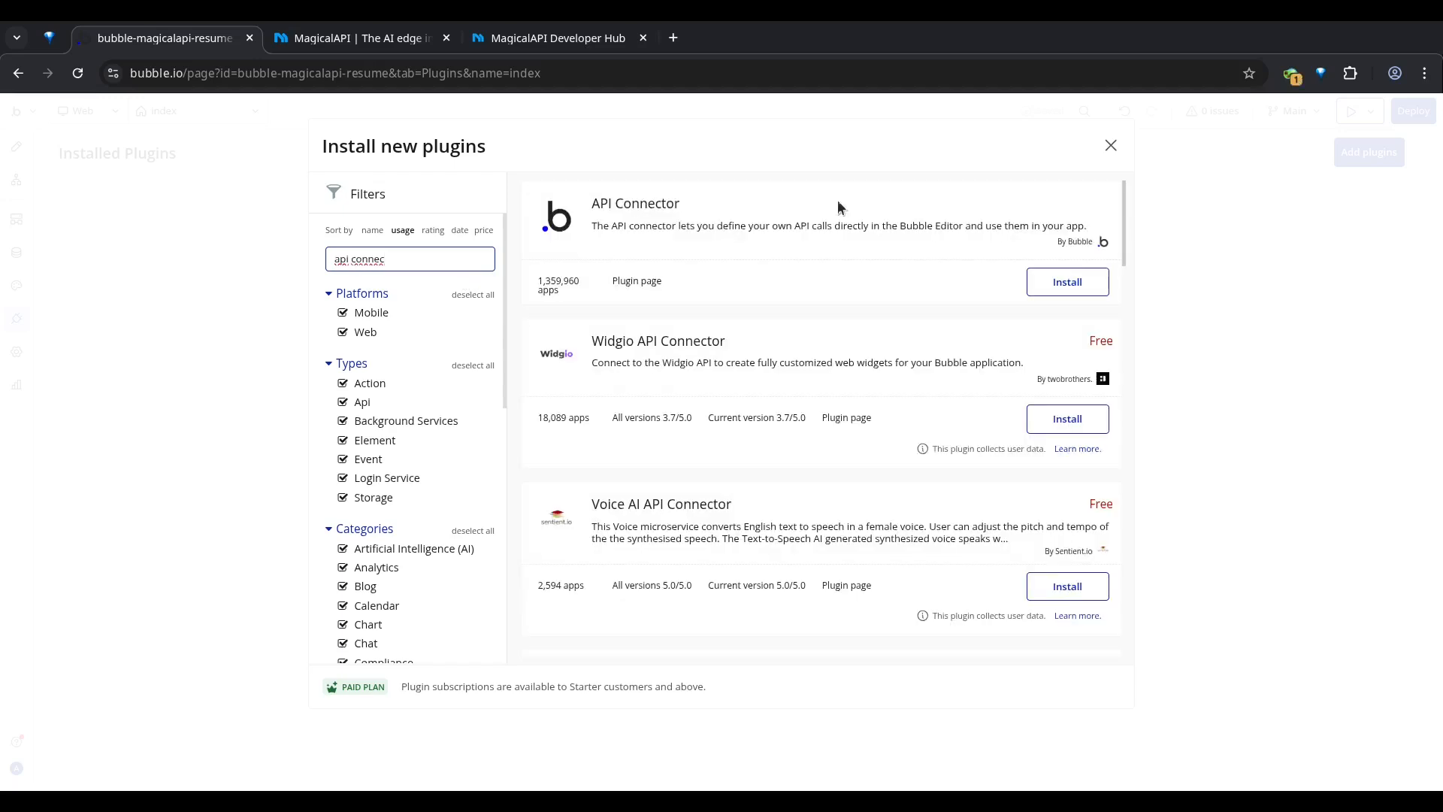
left_click(1071, 282)
left_click(1112, 143)
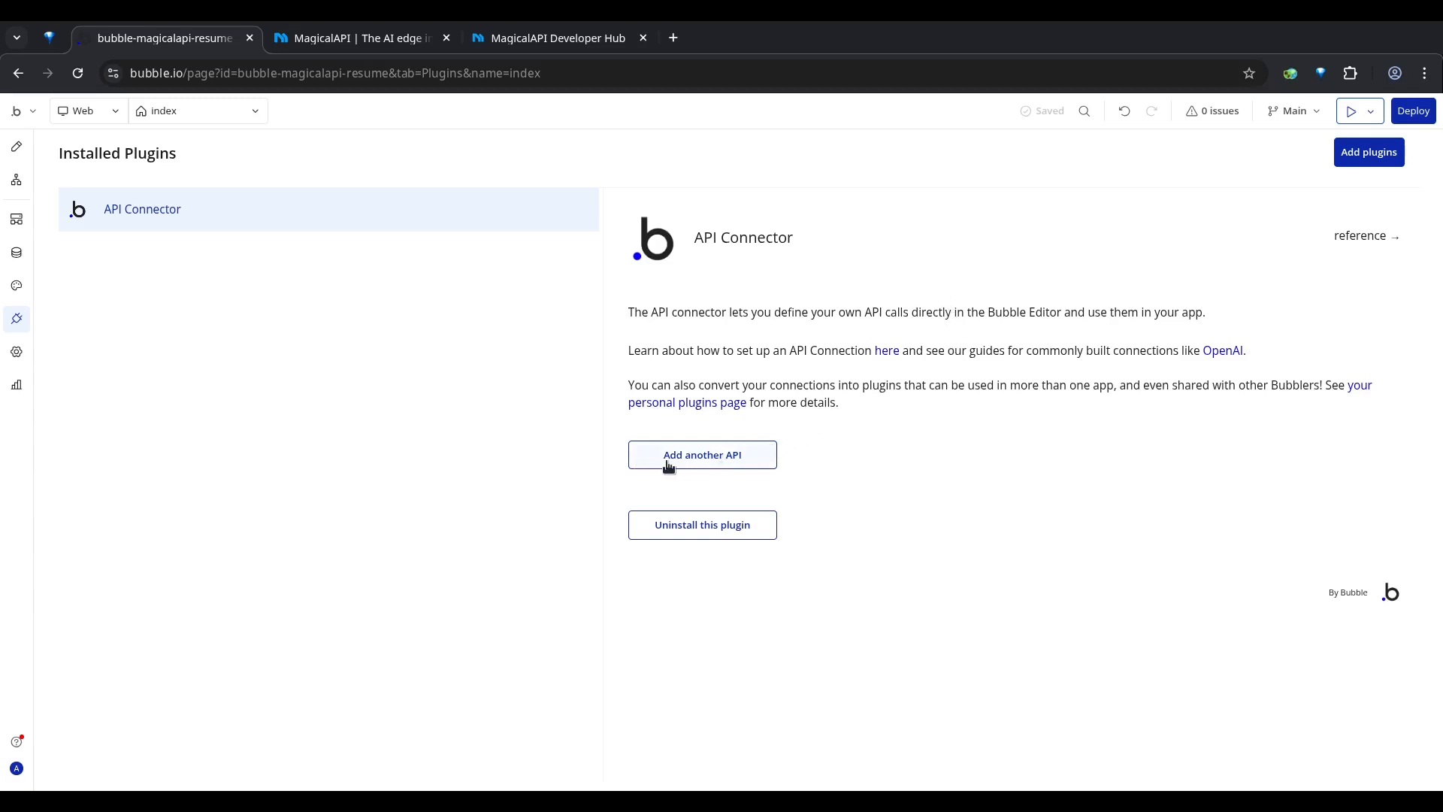
Step: Add a new API to the API Connector and name it "MagicalAPI"
left_click(705, 460)
scroll(768, 263, "down", 3)
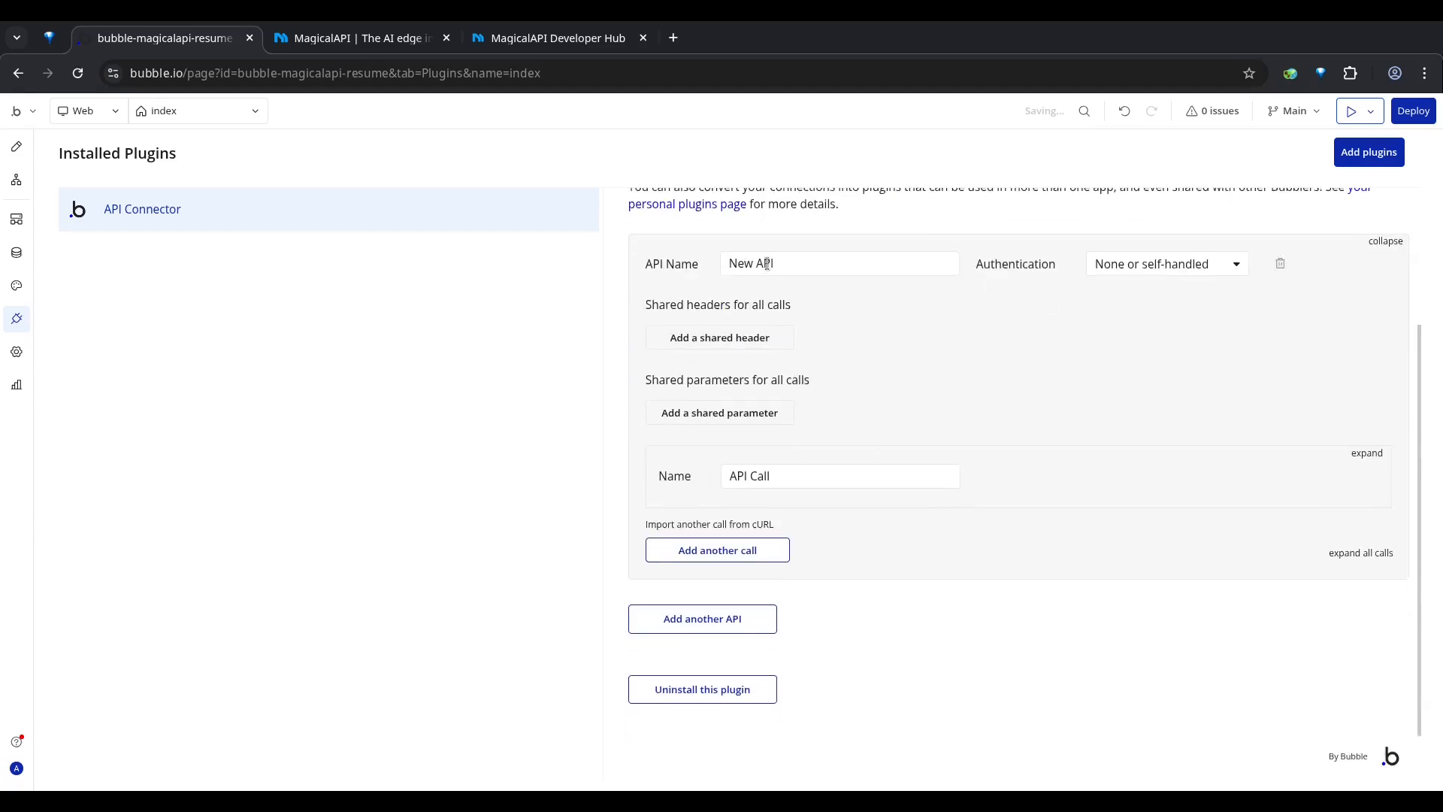
triple_click(767, 264)
type("MagicalAPI")
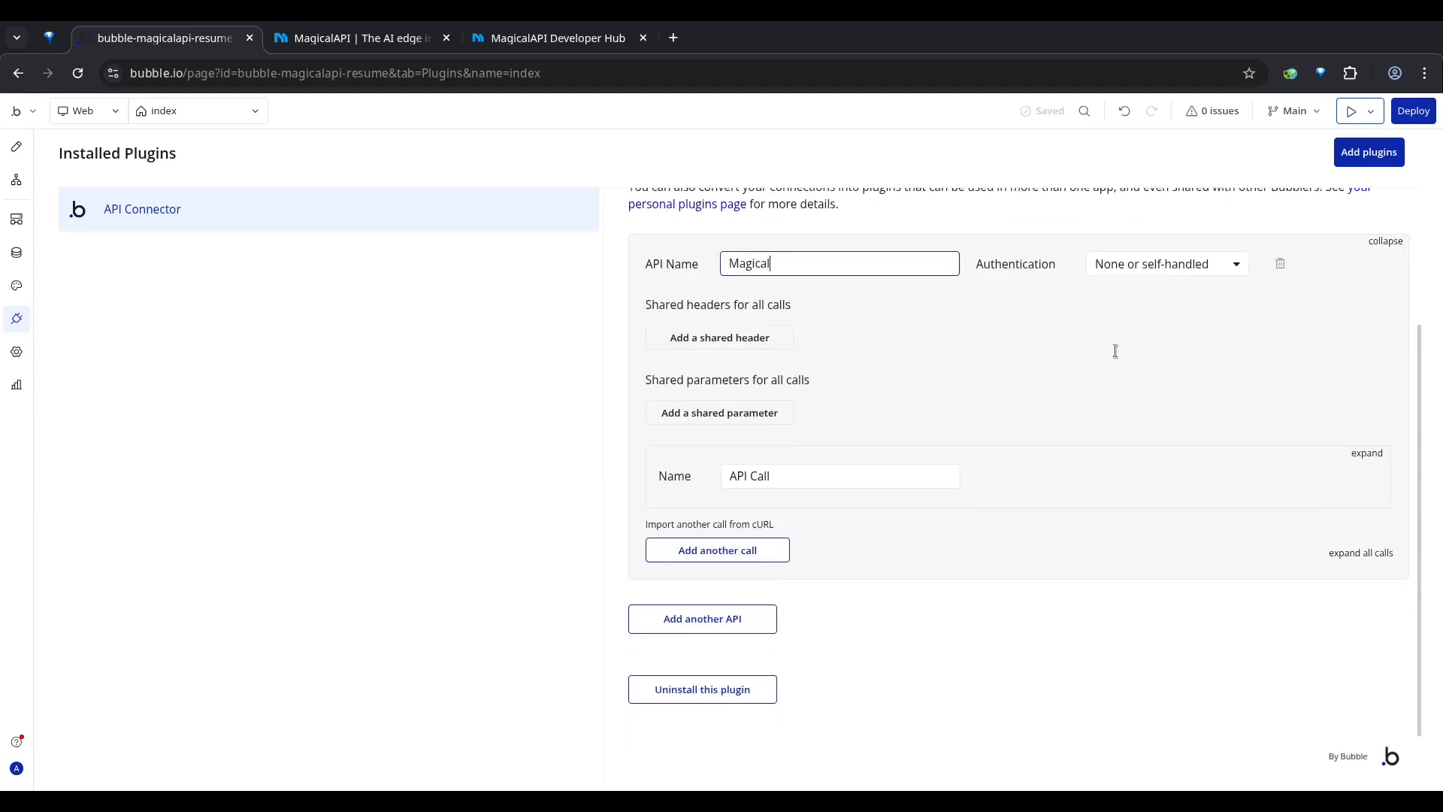
Step: Set the MagicalAPI authentication to "Private key in header" with the key name "api-key", and place the cursor in the empty private key field
left_click(1162, 266)
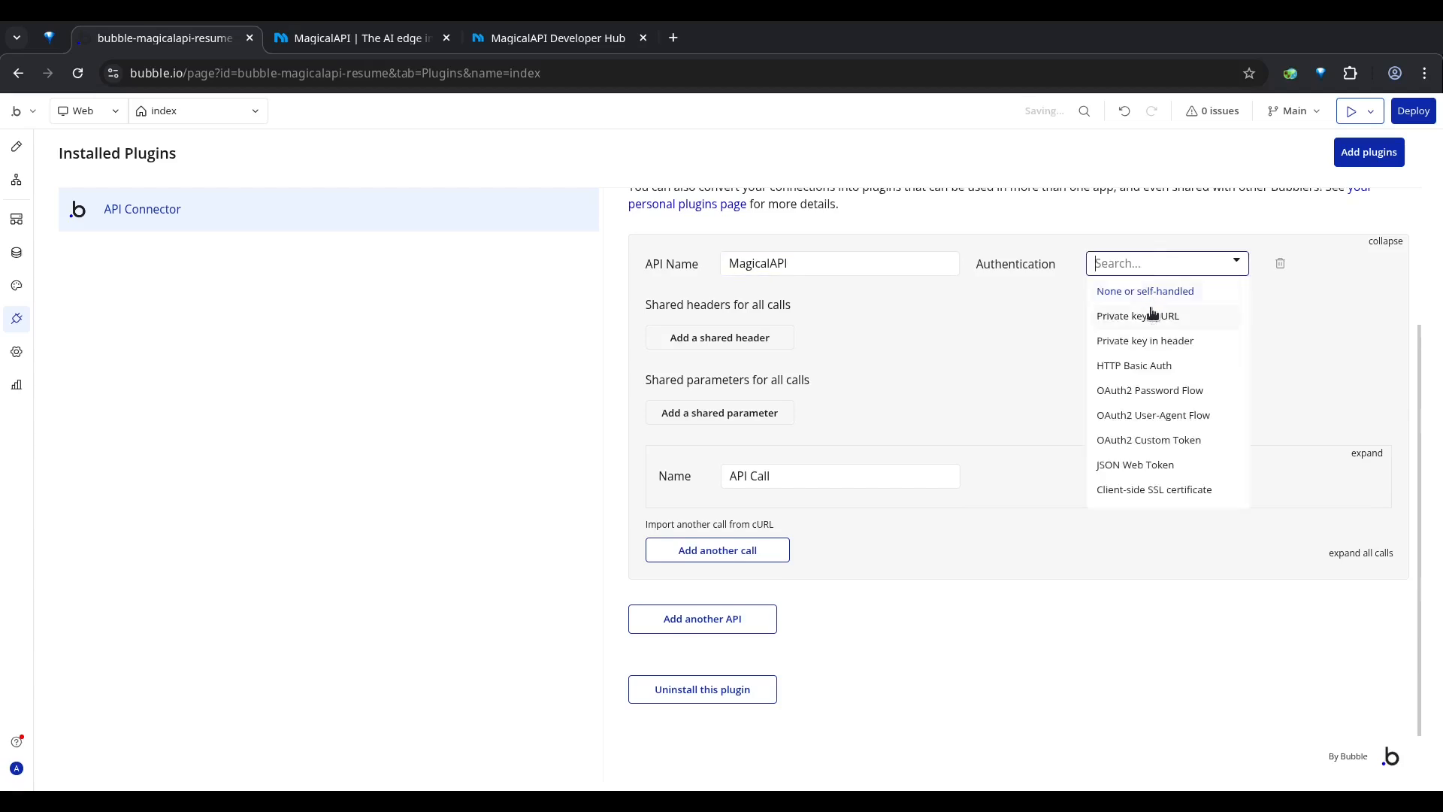
left_click(1137, 348)
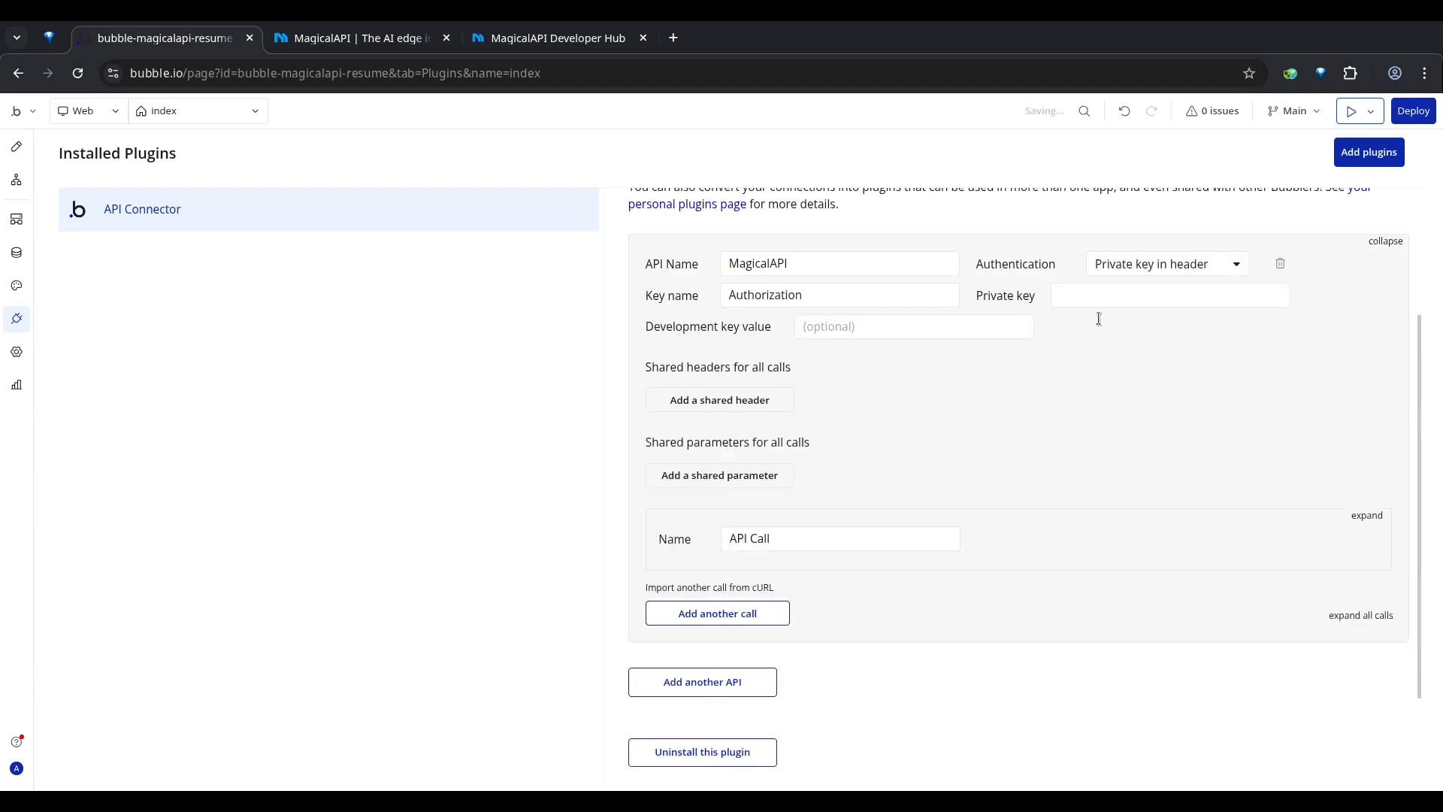
double_click(790, 302)
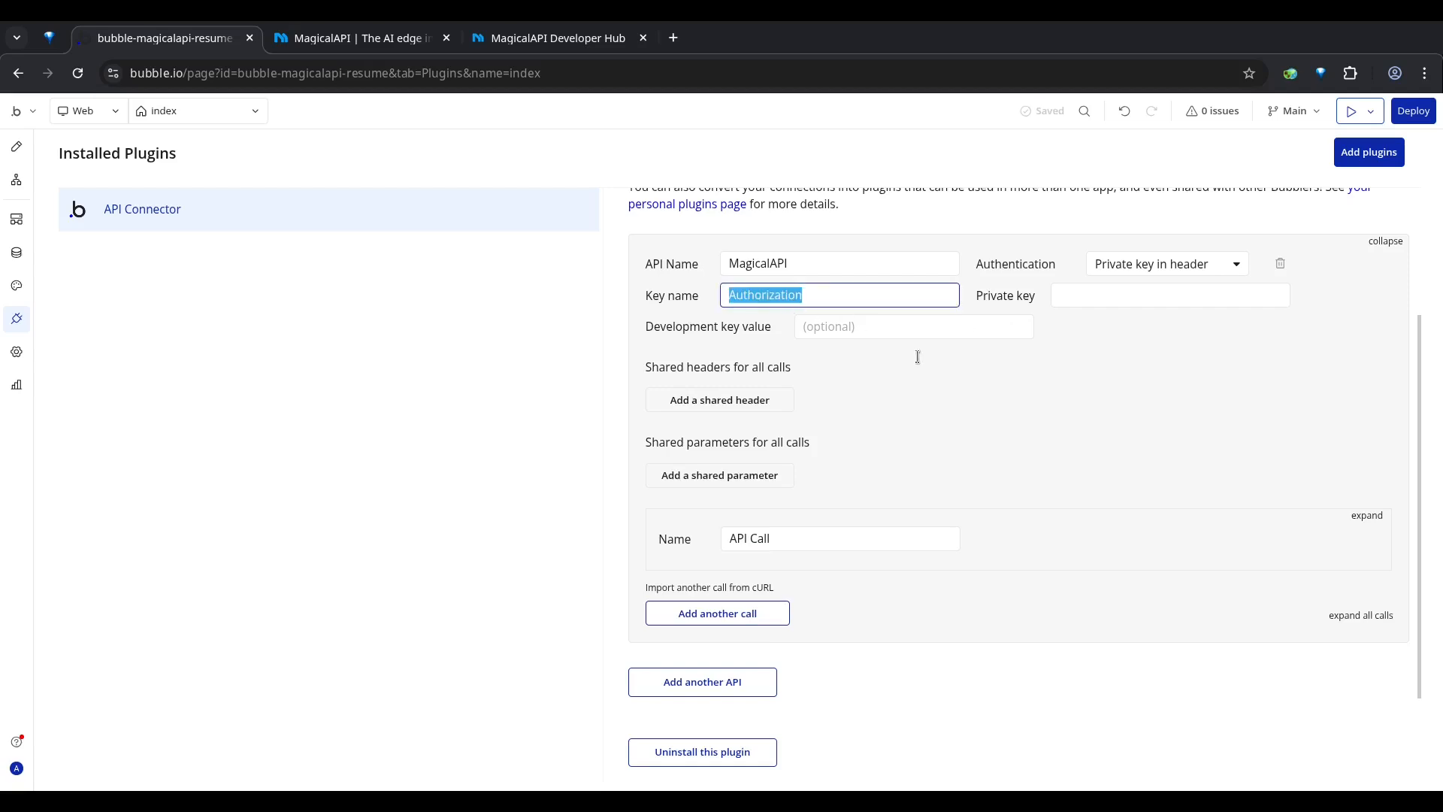
type("api-key")
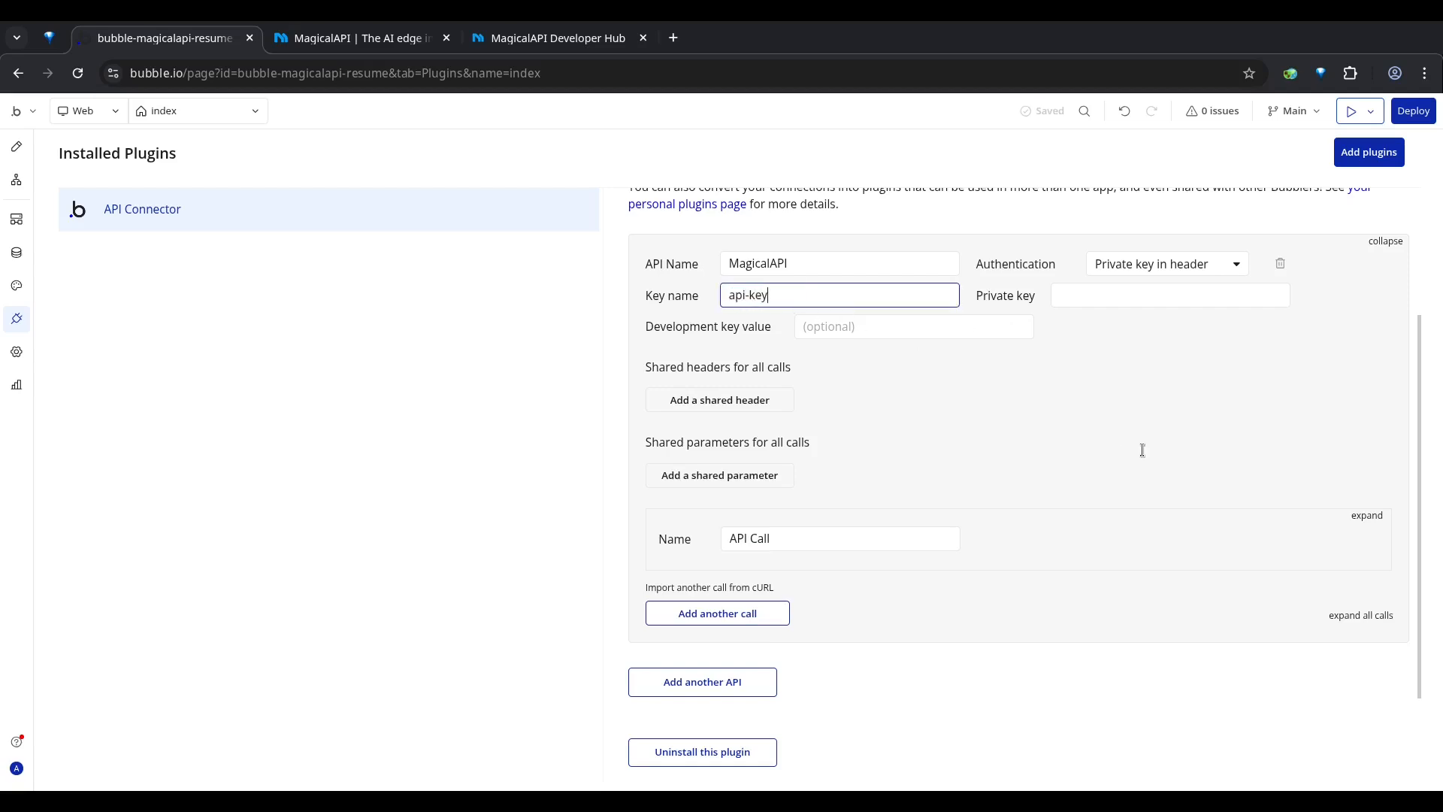
left_click(1143, 450)
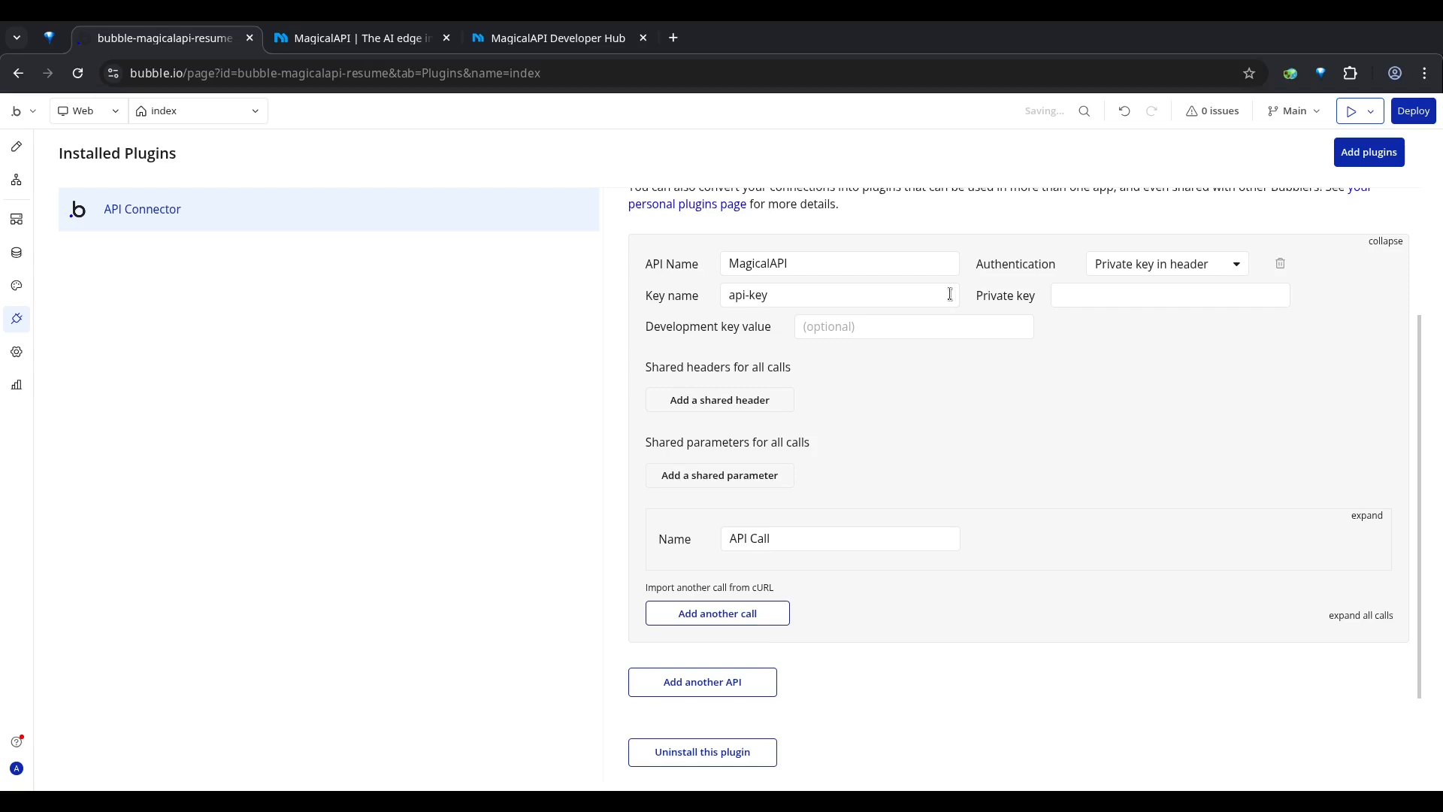
left_click(1084, 297)
left_click(1053, 352)
left_click(1092, 301)
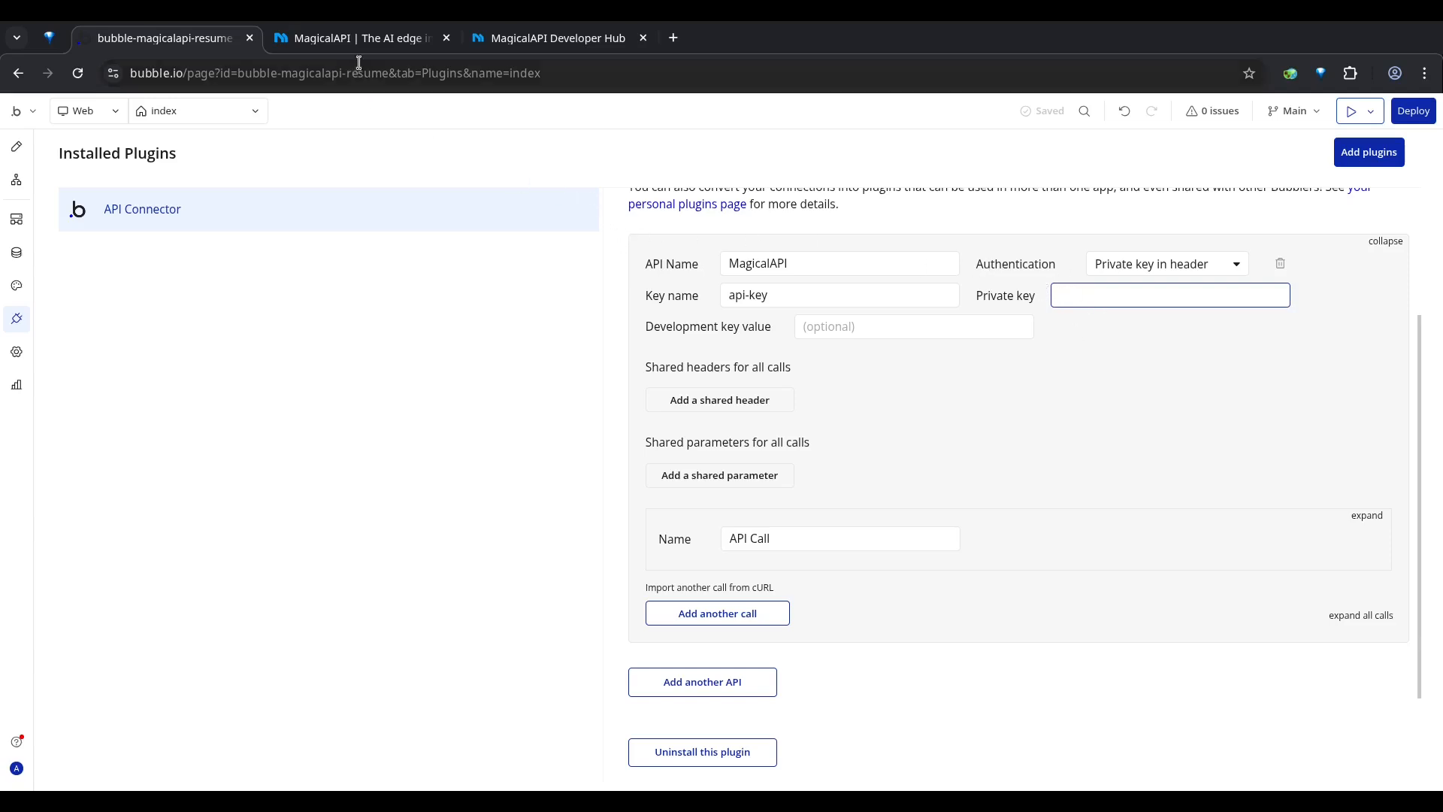
Step: Switch to the MagicalAPI website and log in to its user panel
left_click(346, 39)
left_click(216, 74)
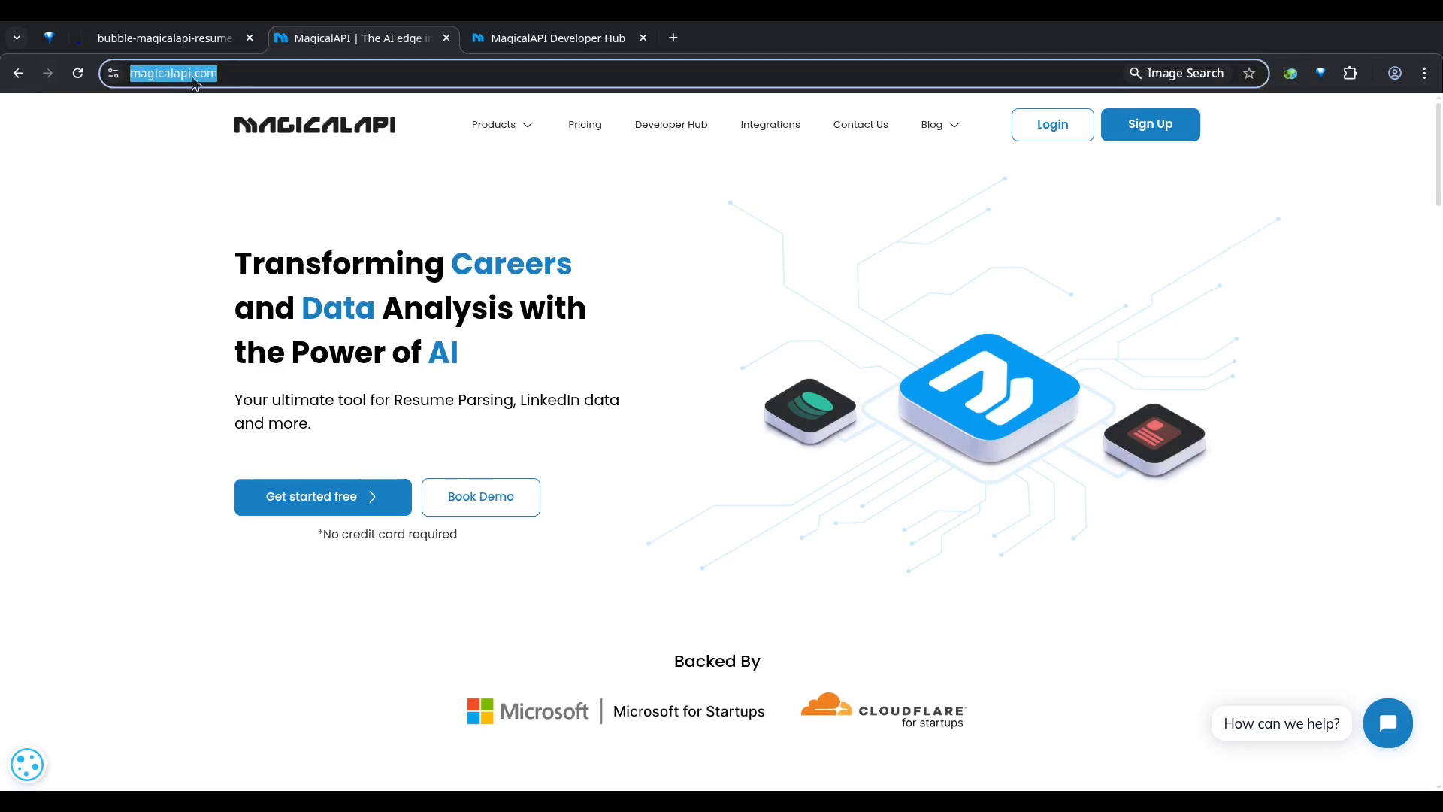
left_click(90, 140)
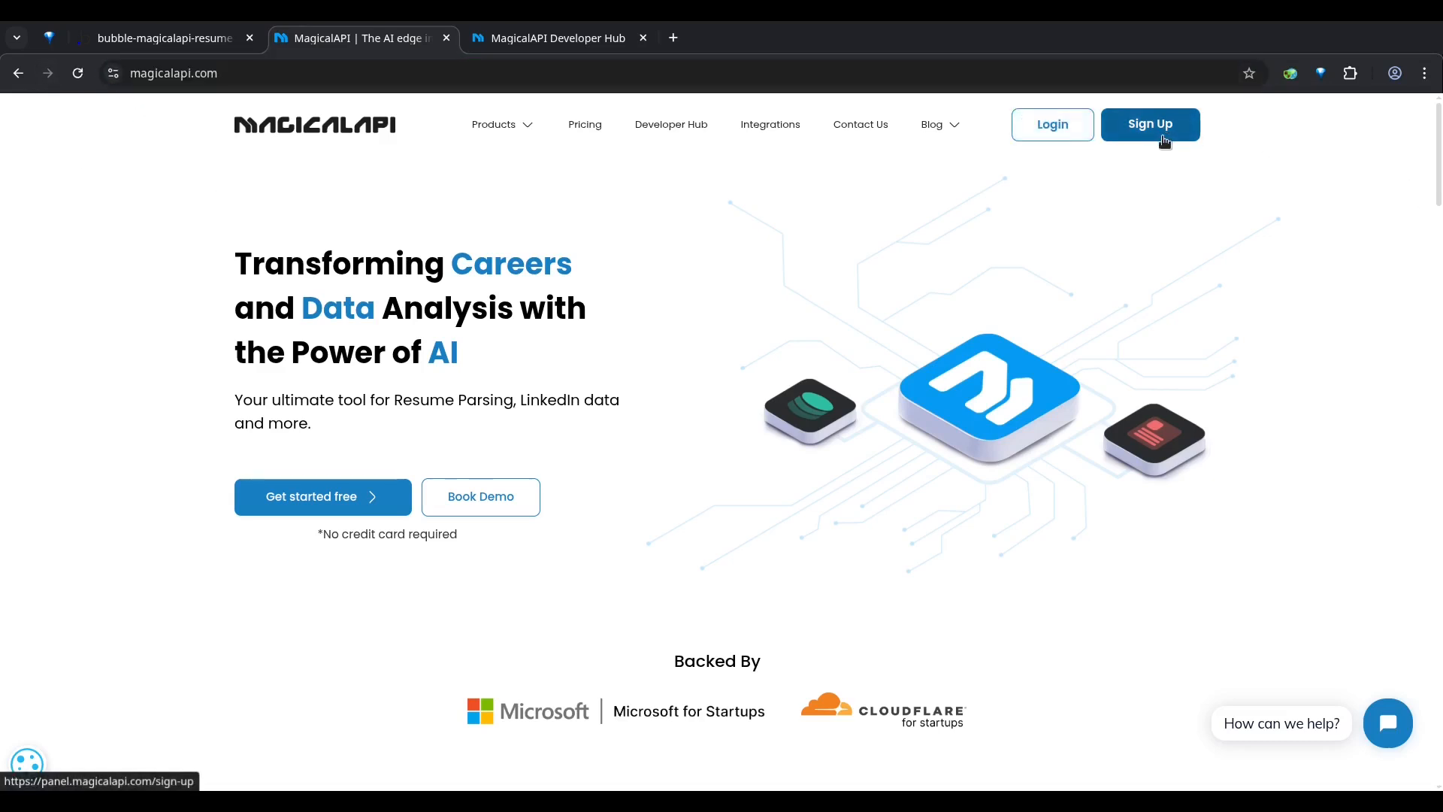
left_click(1058, 132)
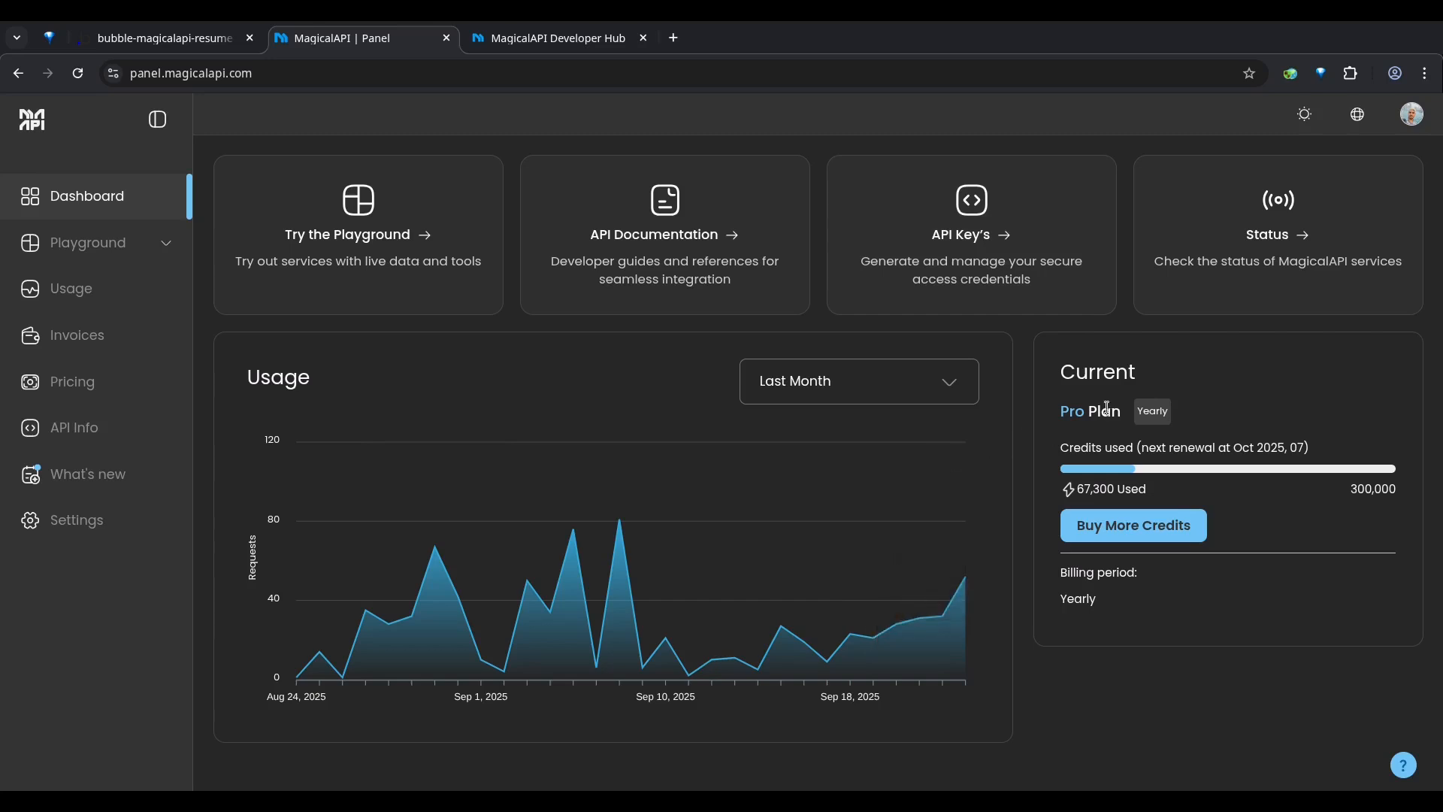
Step: Check the account's current plan on the dashboard and examine which pricing plans include API access
left_click_drag(1090, 412, 1057, 418)
left_click(1065, 418)
triple_click(1078, 412)
left_click(1097, 415)
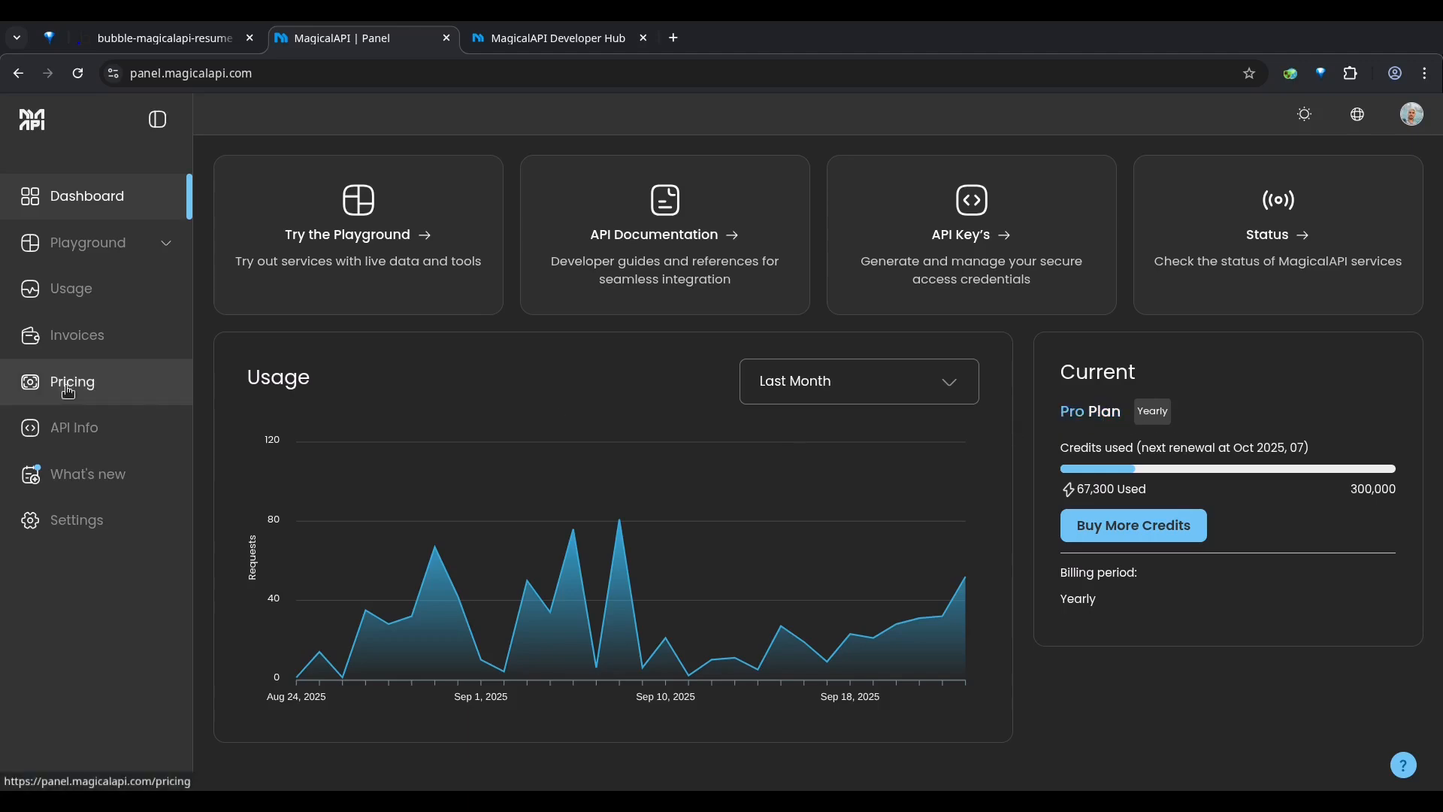
left_click(68, 387)
scroll(752, 444, "down", 2)
scroll(818, 446, "down", 2)
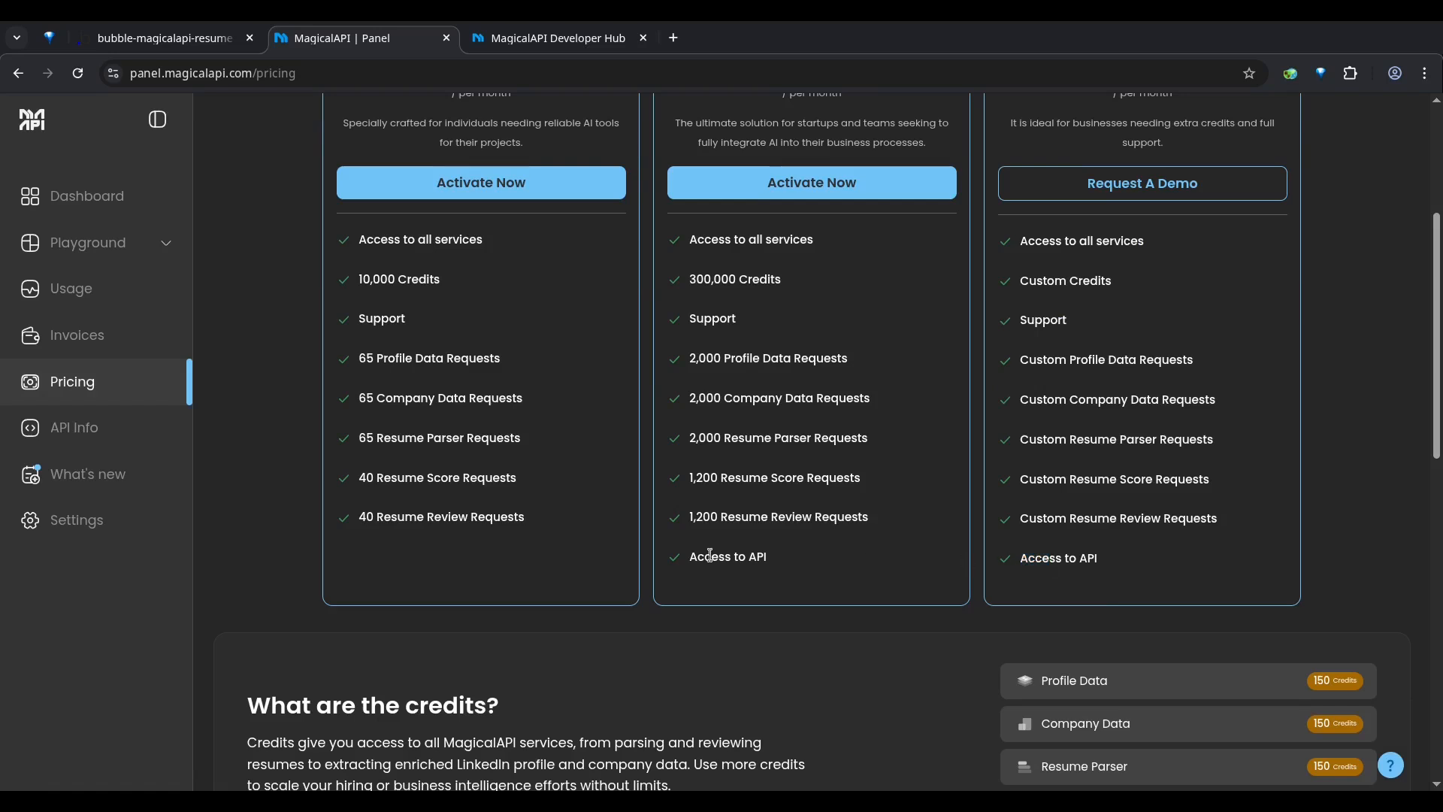
left_click_drag(690, 557, 767, 557)
scroll(737, 339, "up", 2)
scroll(842, 151, "up", 1)
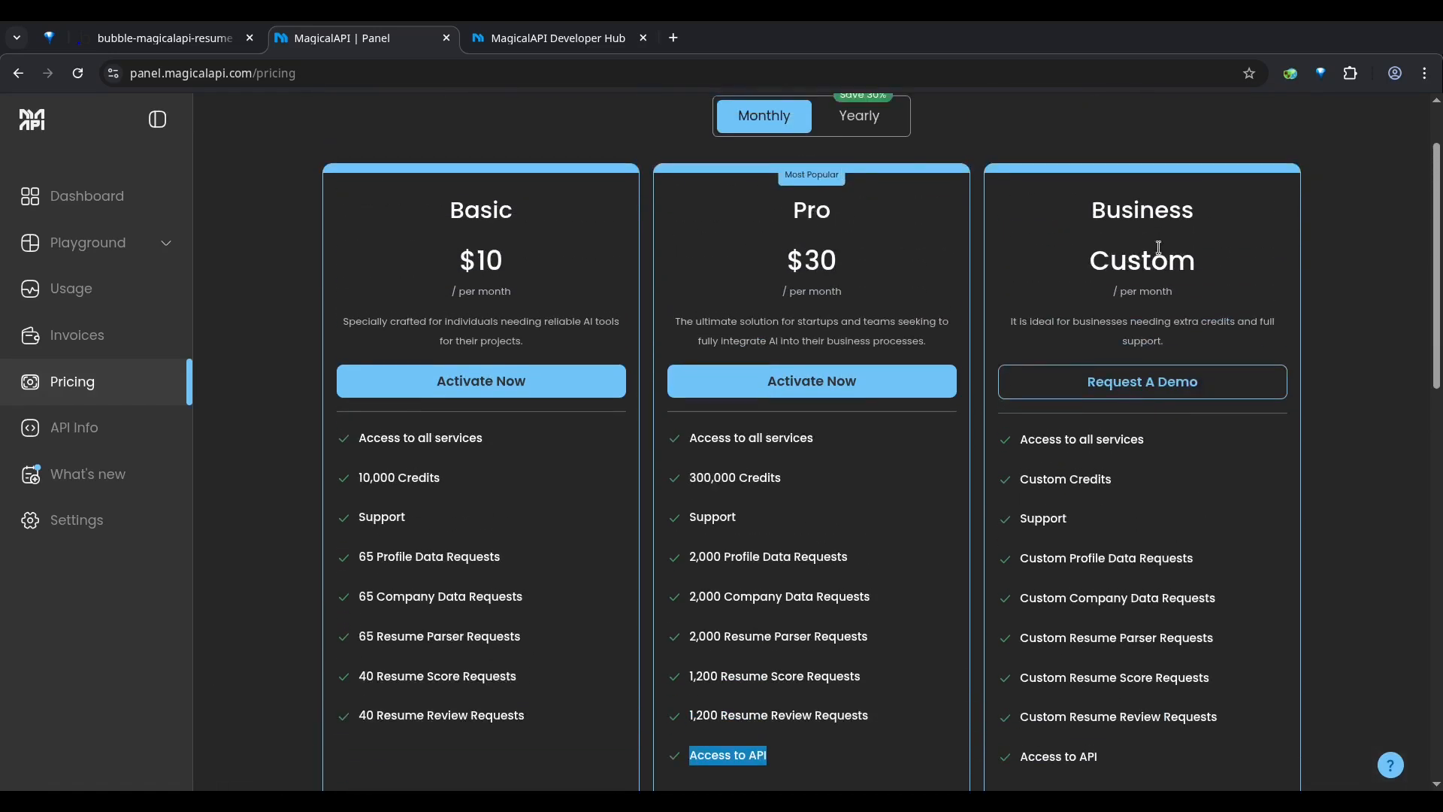
Step: Look at the API key management page in the MagicalAPI panel and return to the Bubble editor
left_click(87, 423)
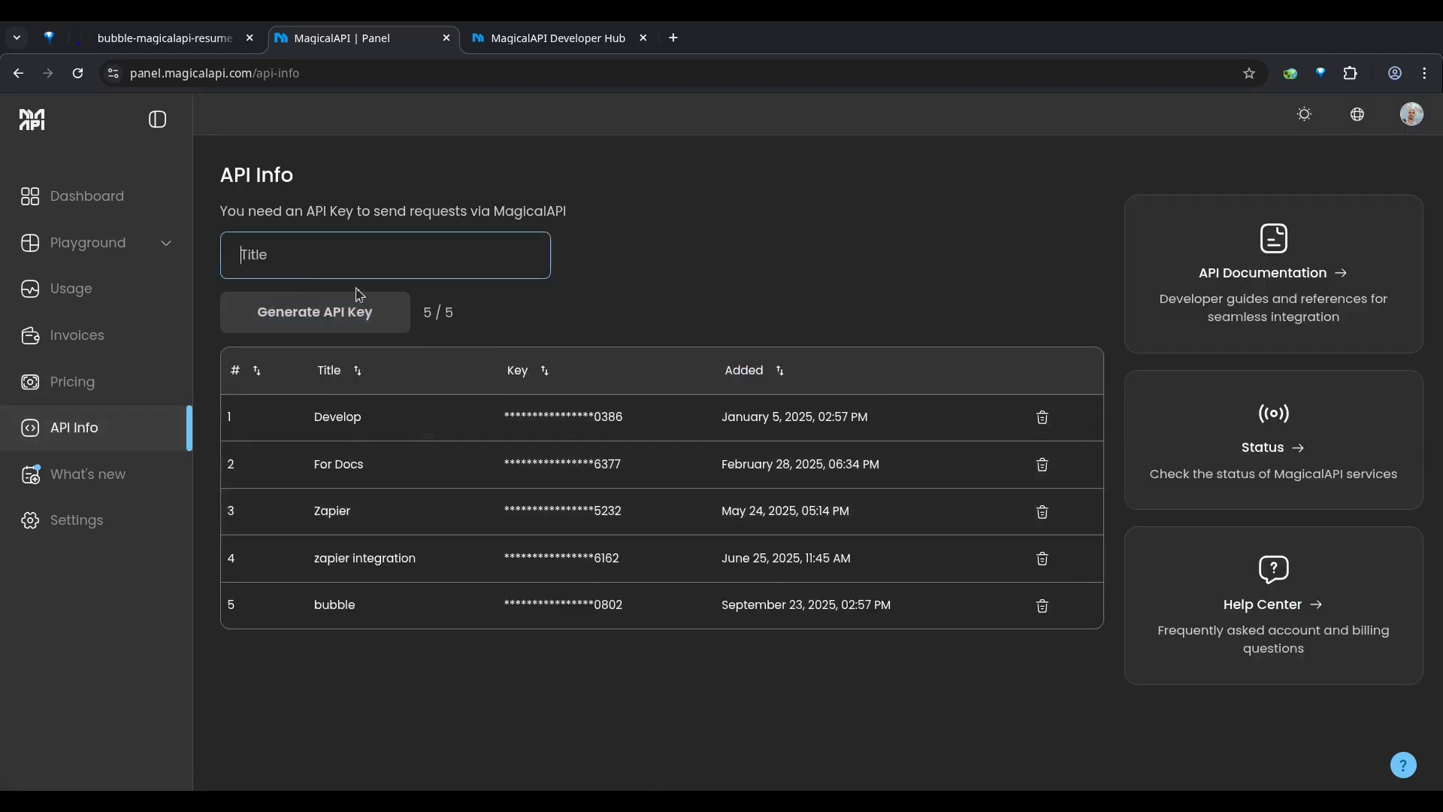
left_click(306, 244)
left_click(164, 47)
Step: Expand the MagicalAPI connection's API call and rename it "Resume Parser - Create Request"
scroll(910, 413, "up", 2)
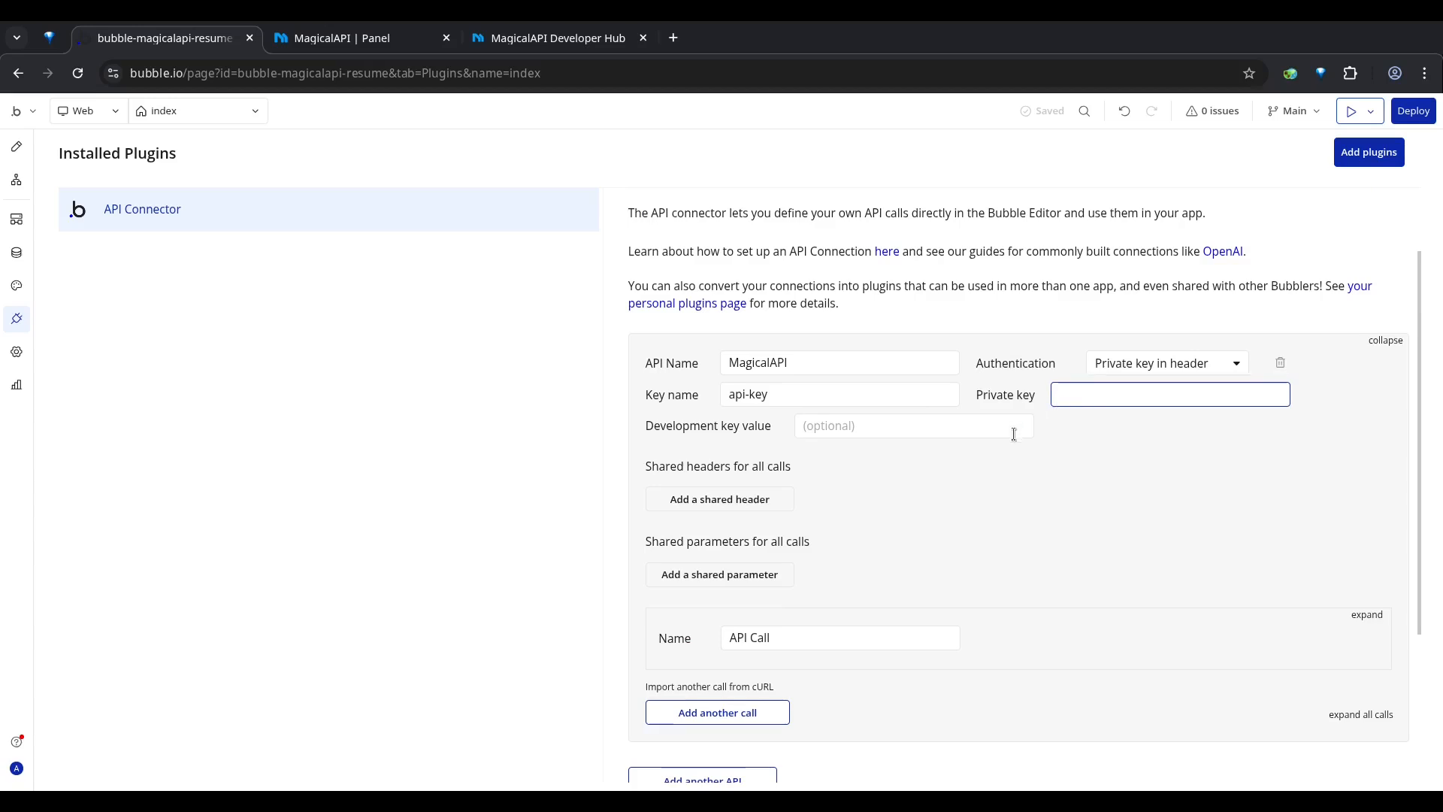
scroll(868, 409, "down", 4)
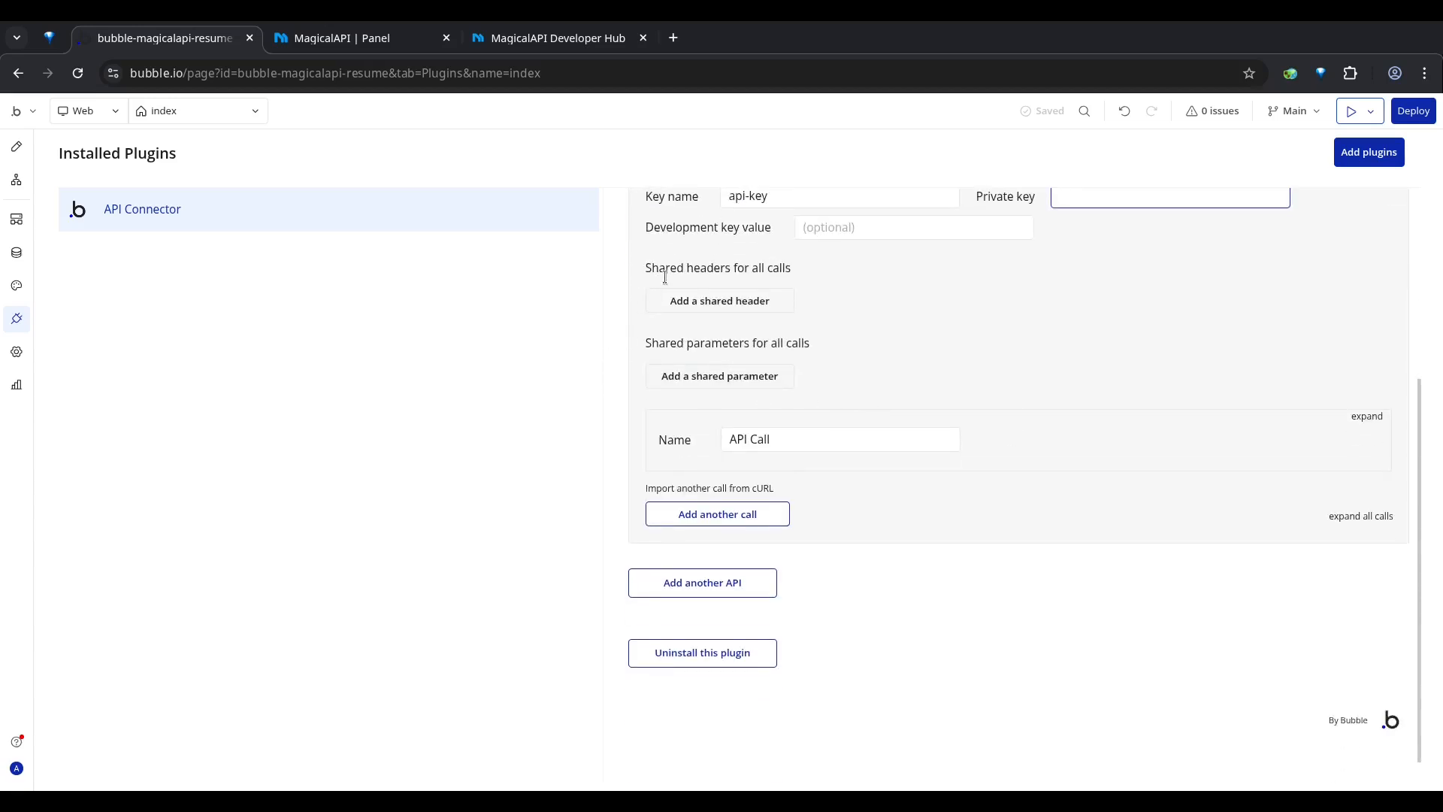
triple_click(731, 440)
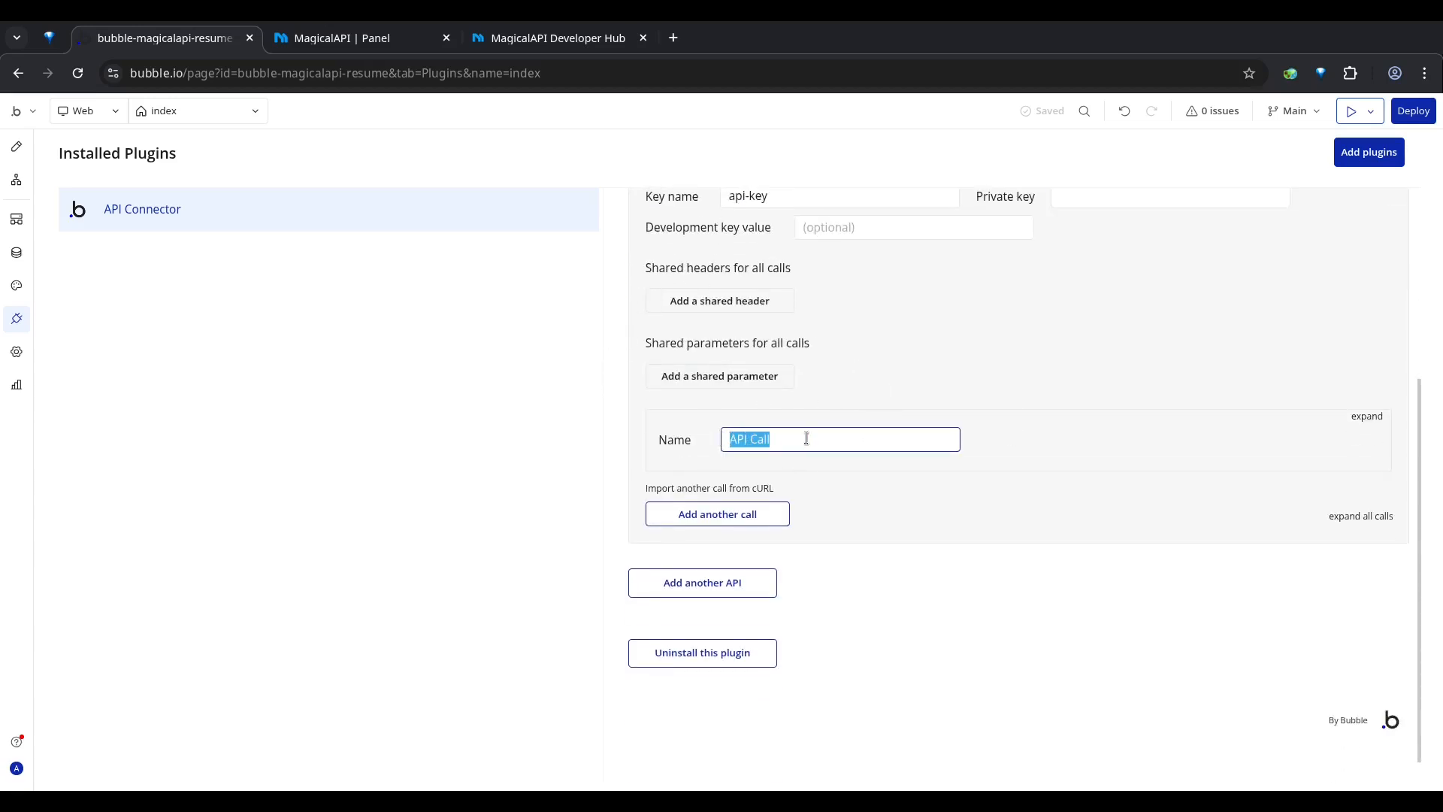
left_click(1206, 427)
left_click(1368, 418)
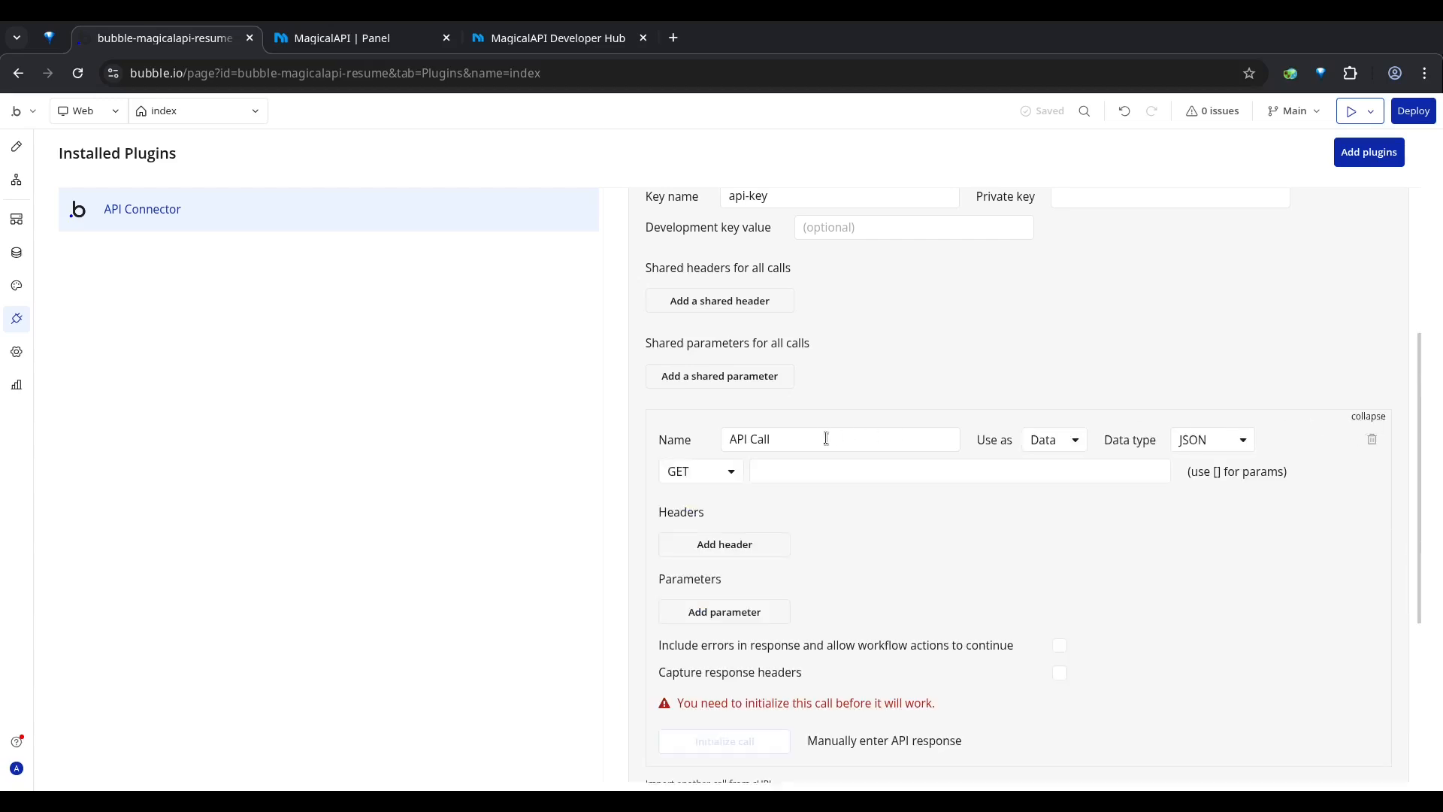
triple_click(732, 441)
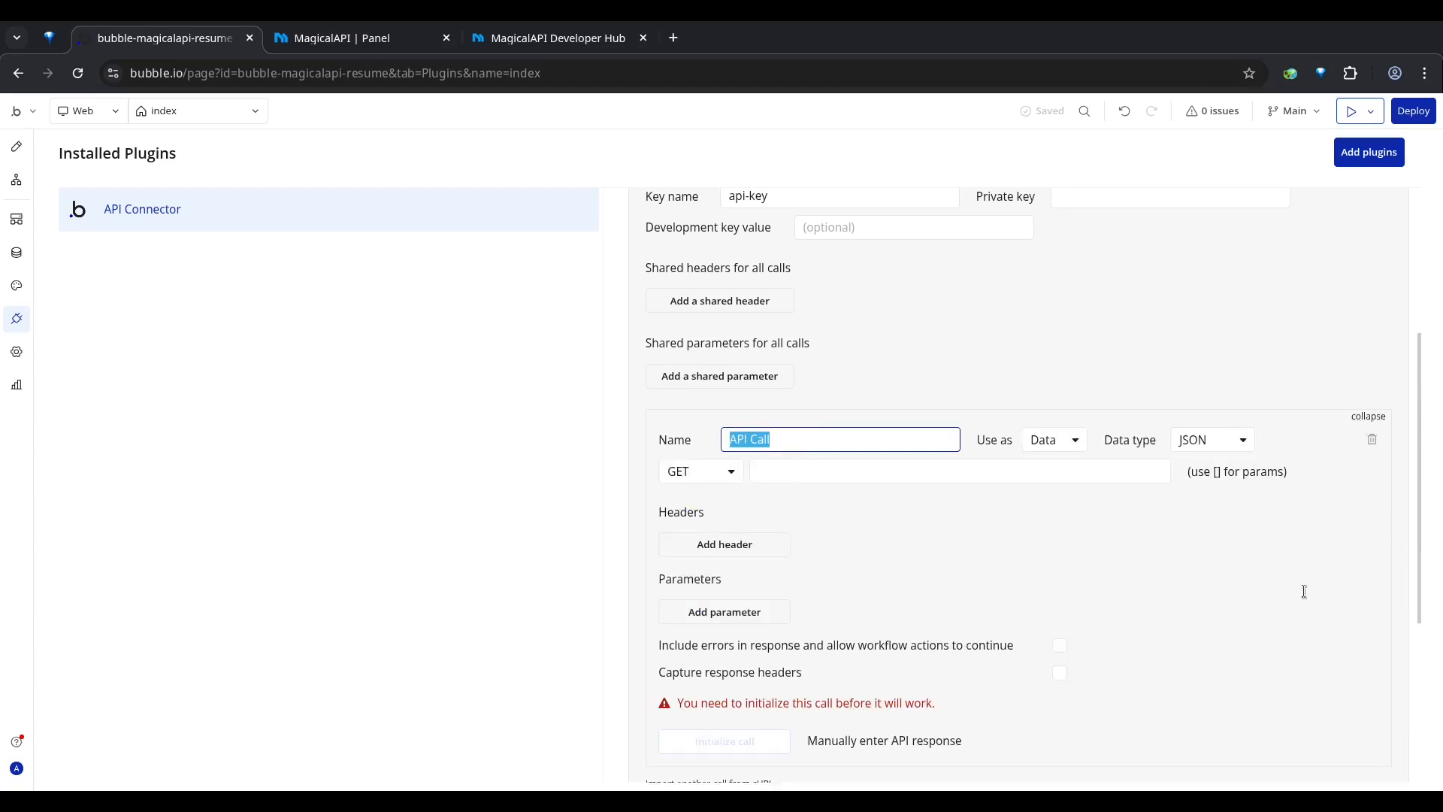
type("Resume Parser - Create Request")
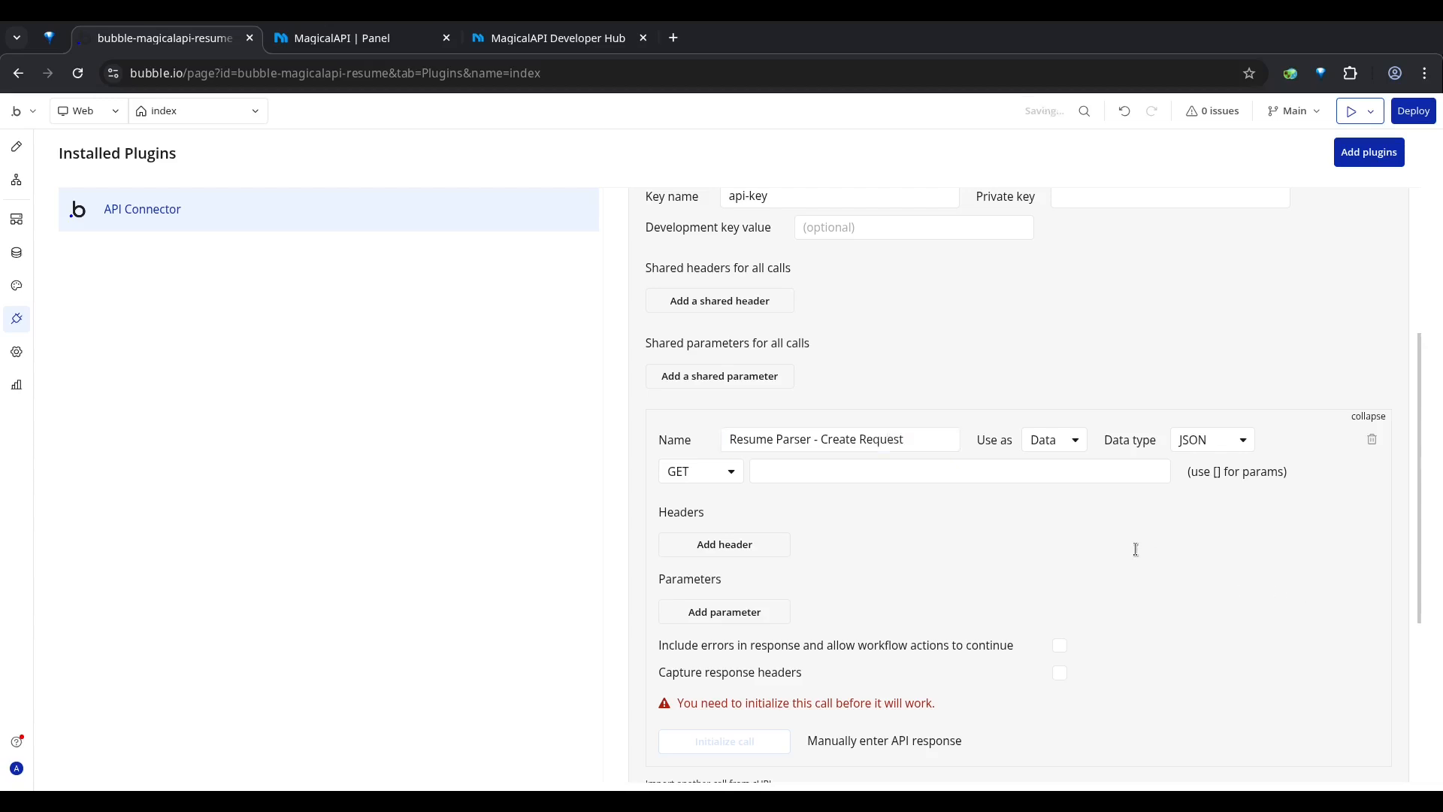
Step: Set the Resume Parser call to be used as an Action with the POST method
left_click(1045, 439)
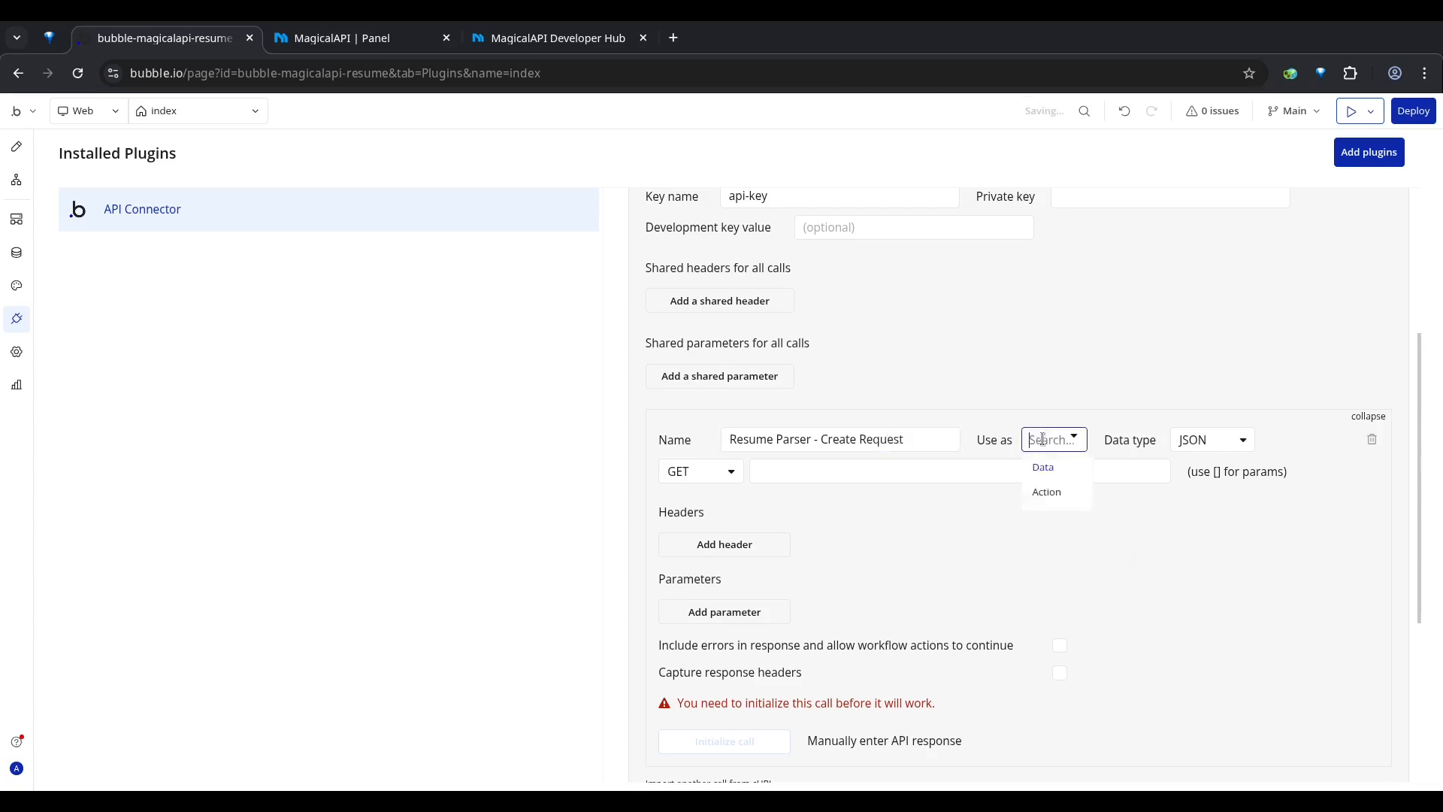
left_click(1051, 491)
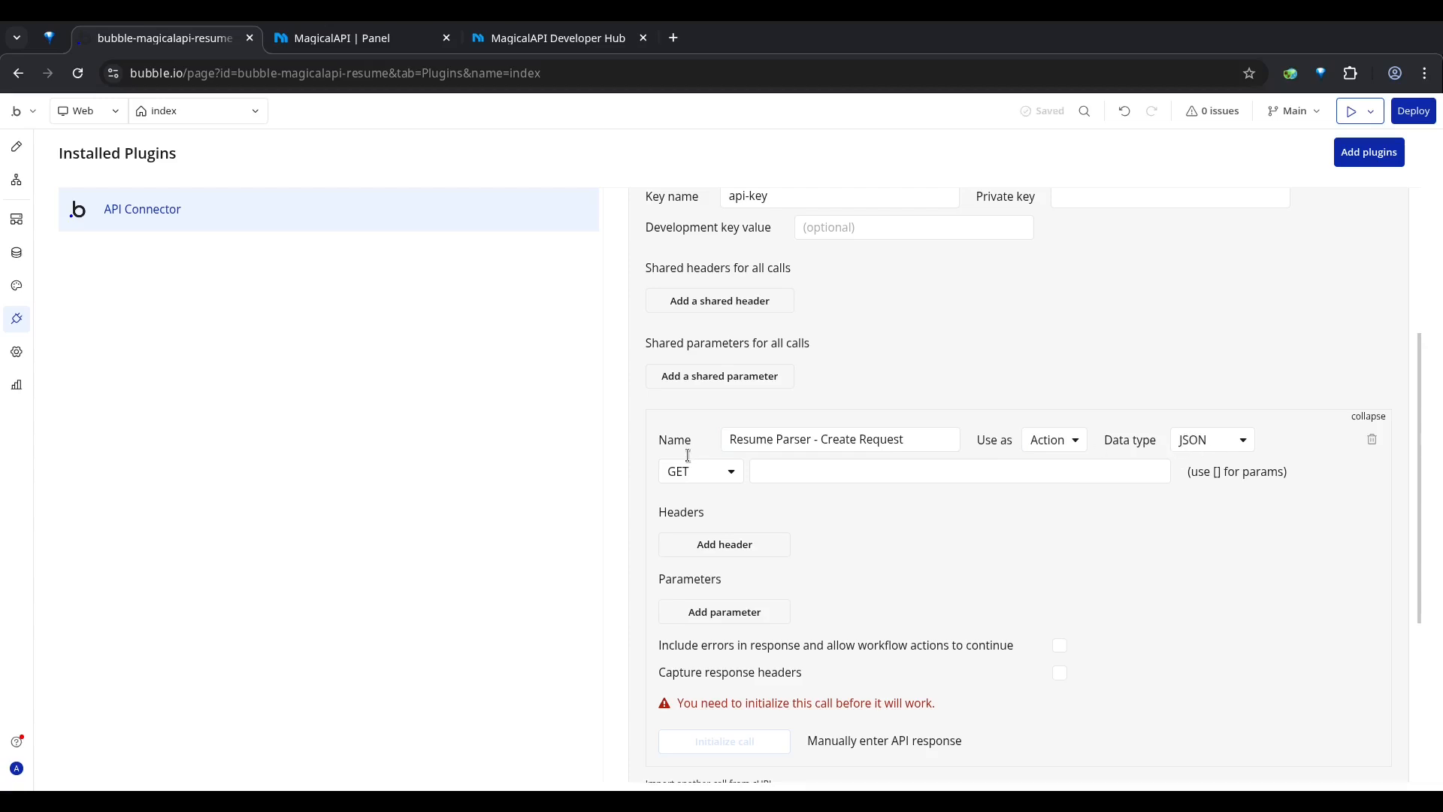
left_click(679, 480)
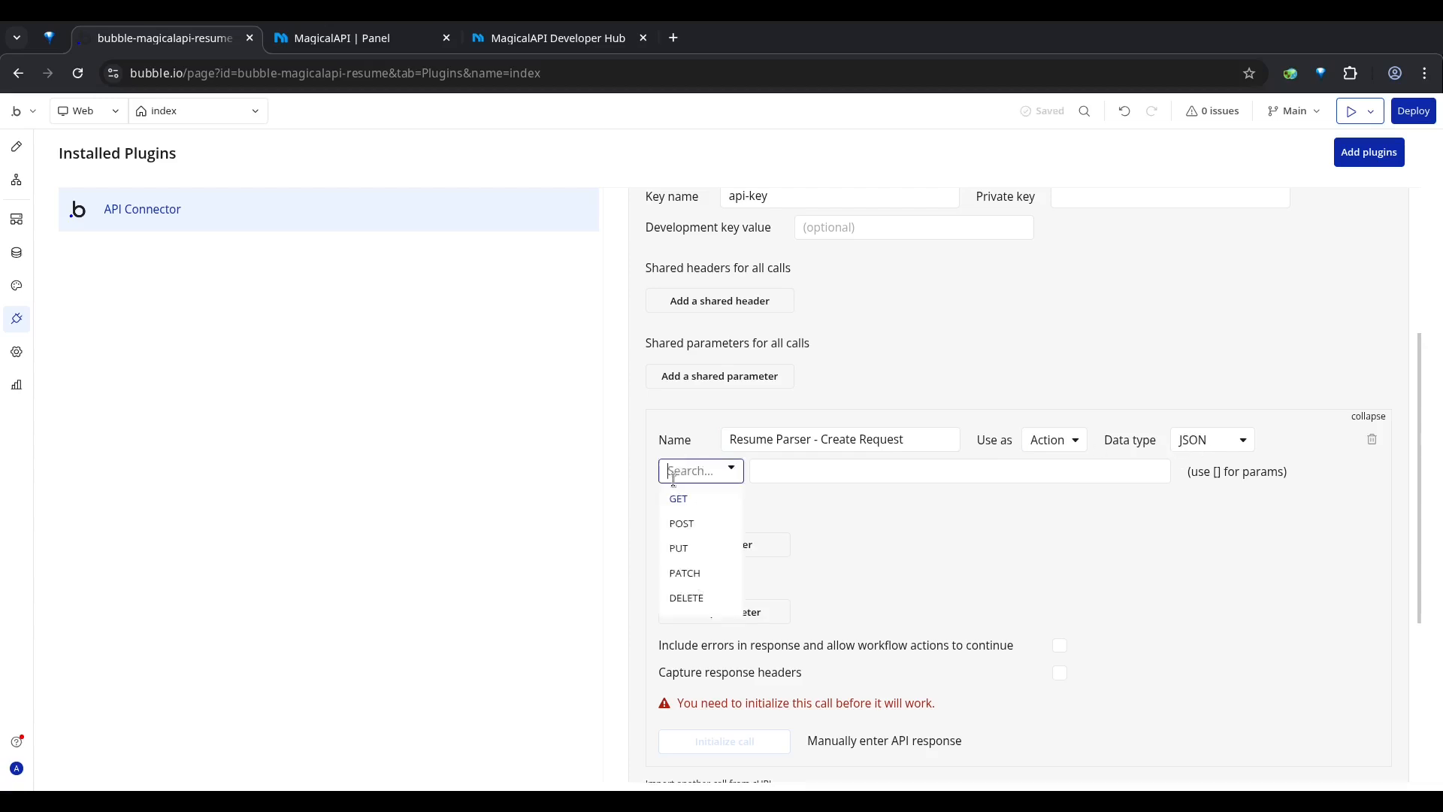
left_click(698, 523)
Step: Switch to the MagicalAPI Developer Hub, open the Resume Parser Request documentation and copy its endpoint URL
left_click(789, 474)
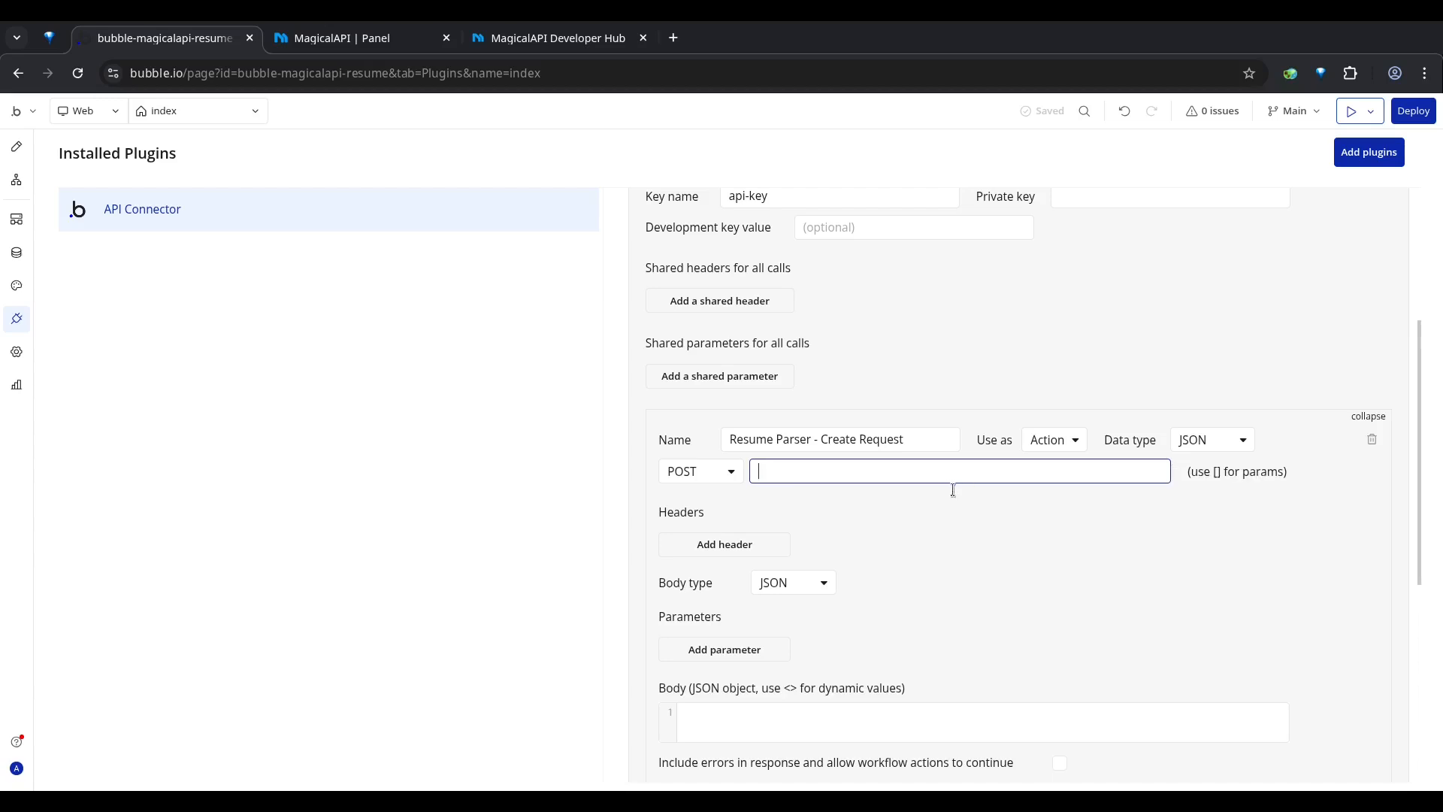
left_click(524, 39)
left_click(133, 75)
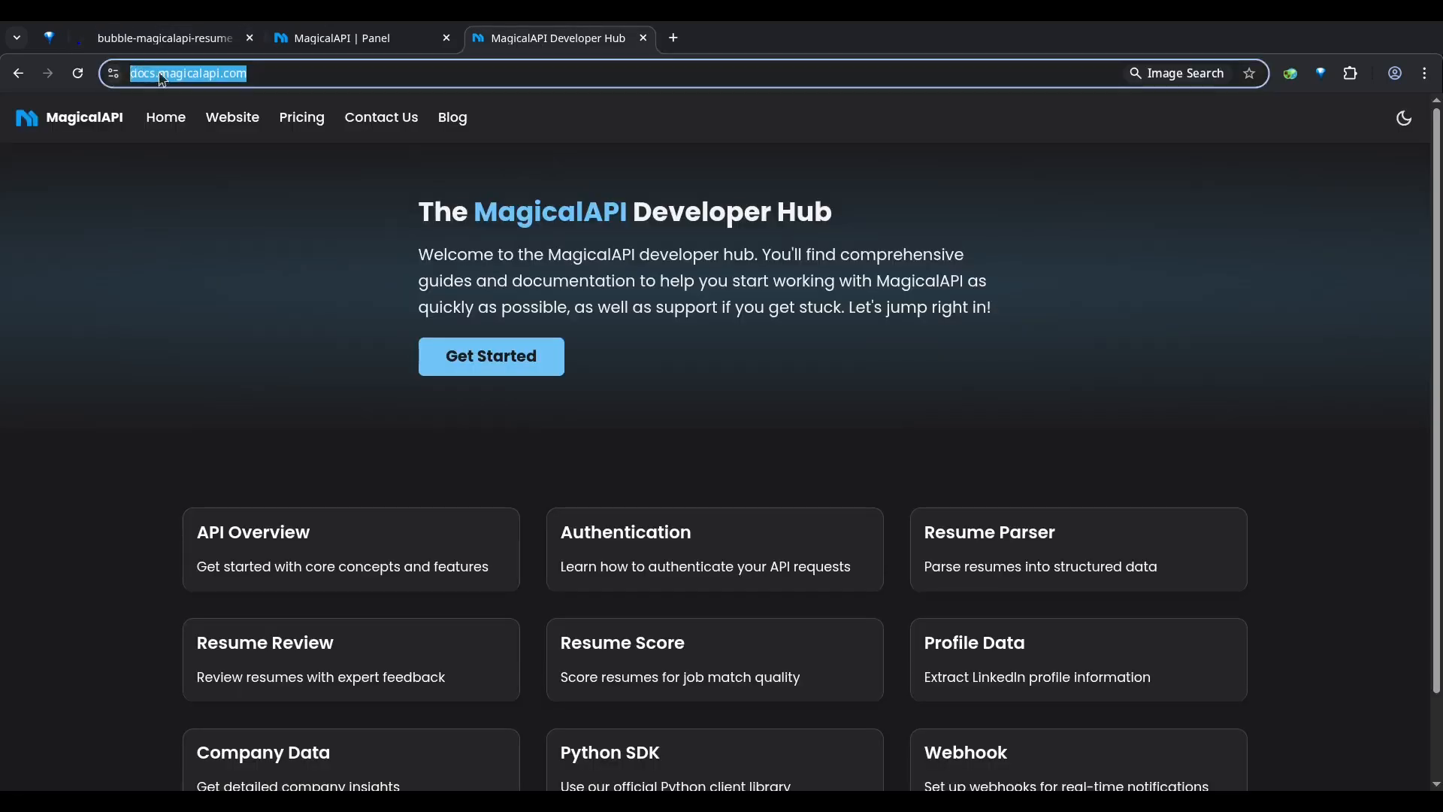
left_click(192, 238)
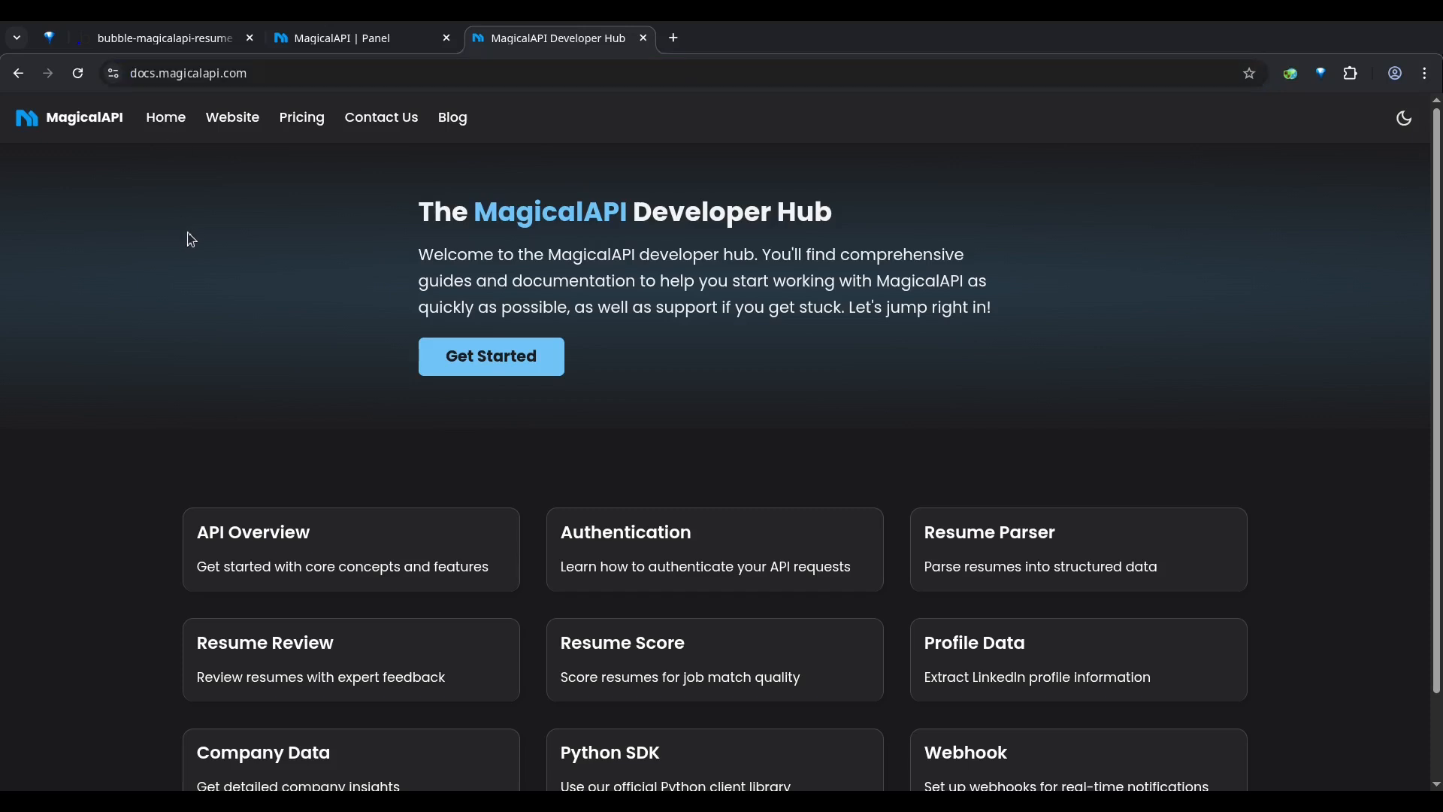
scroll(171, 241, "down", 2)
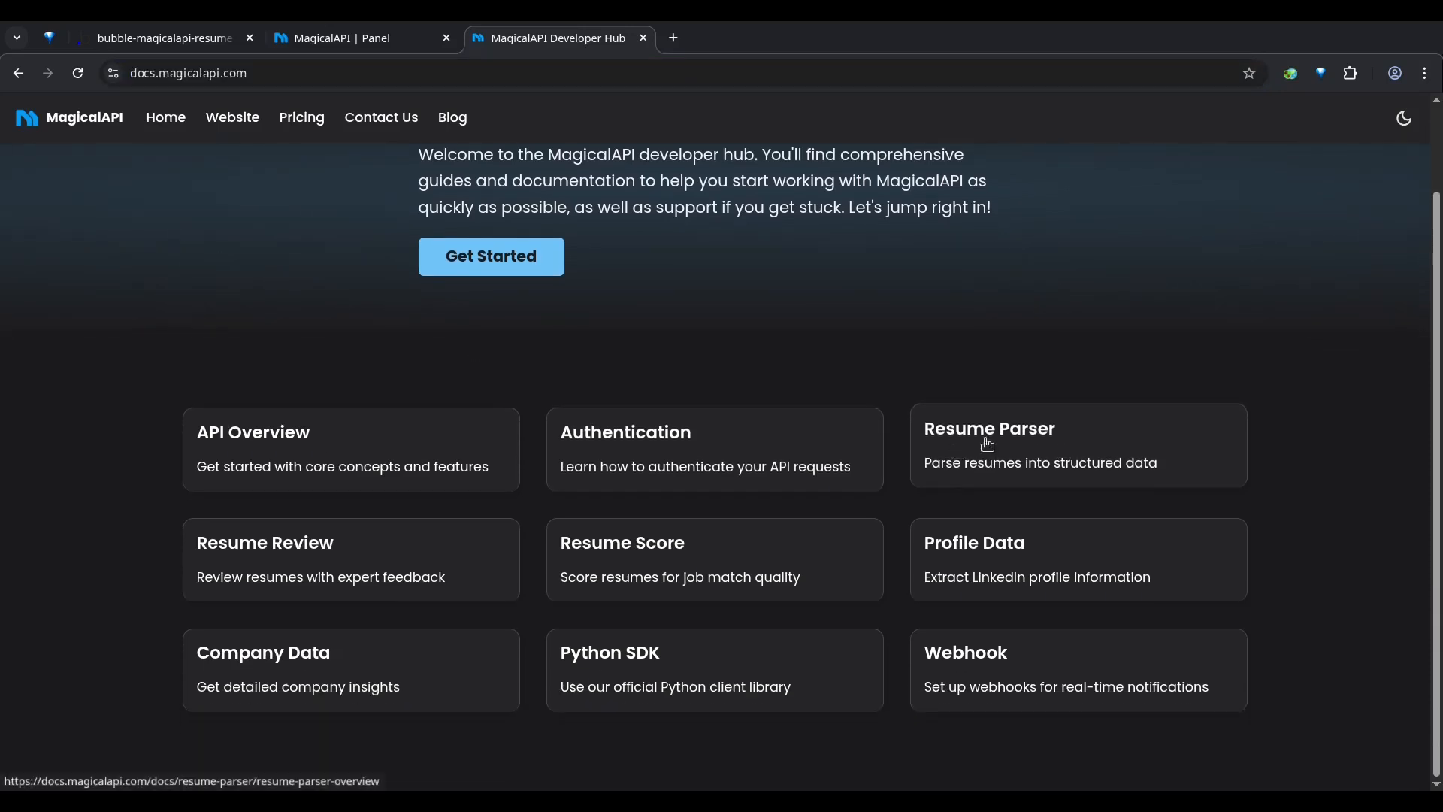
left_click(954, 432)
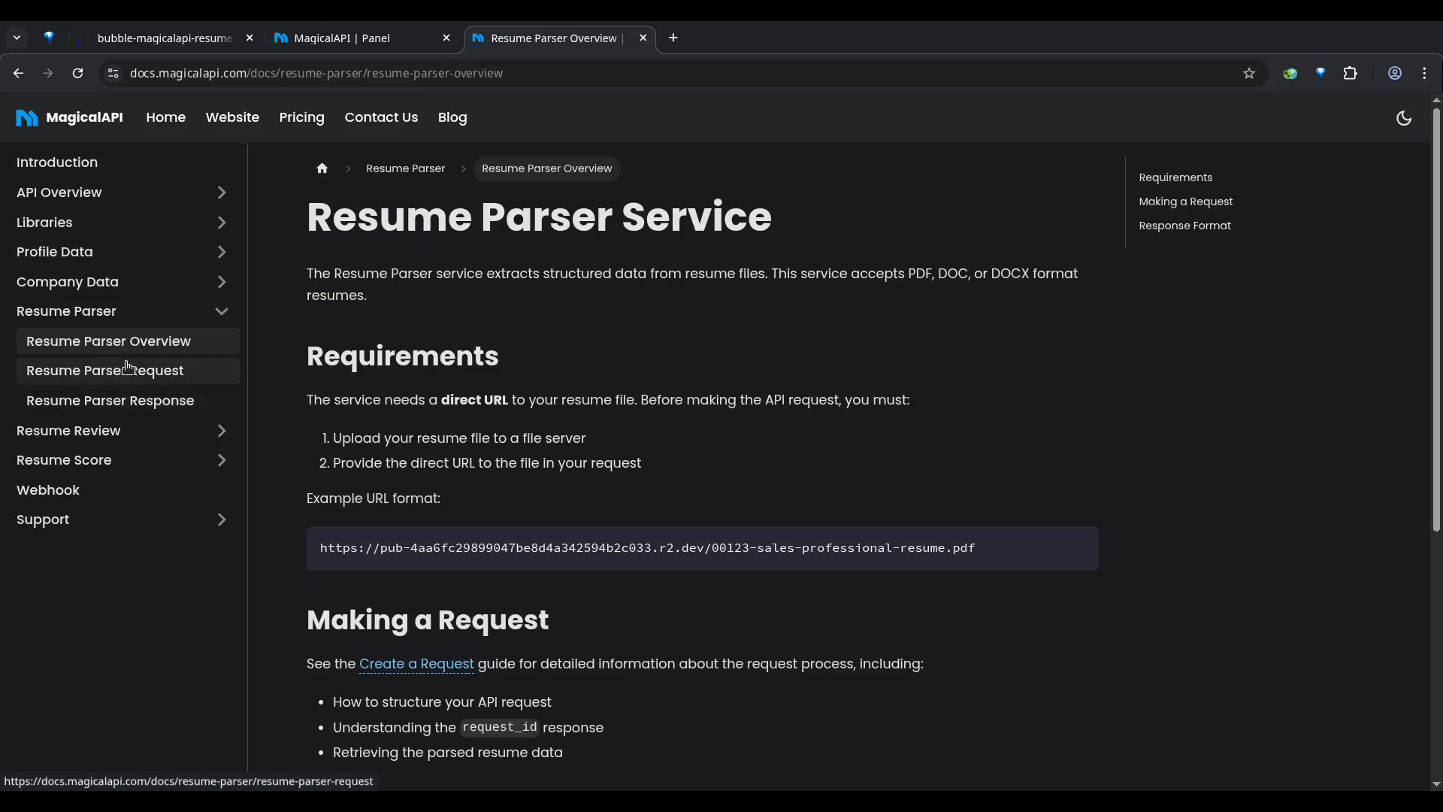
left_click(92, 374)
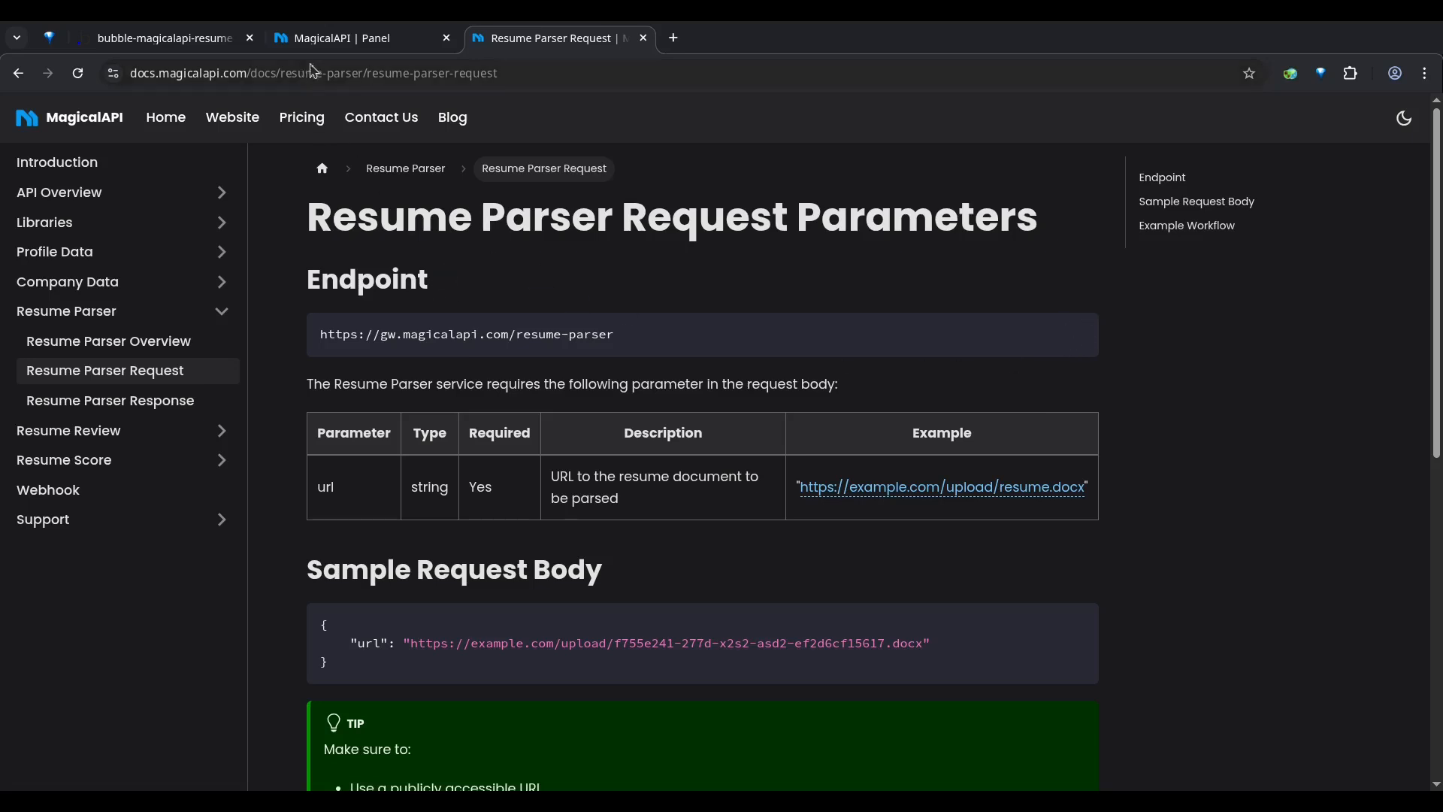
left_click(188, 46)
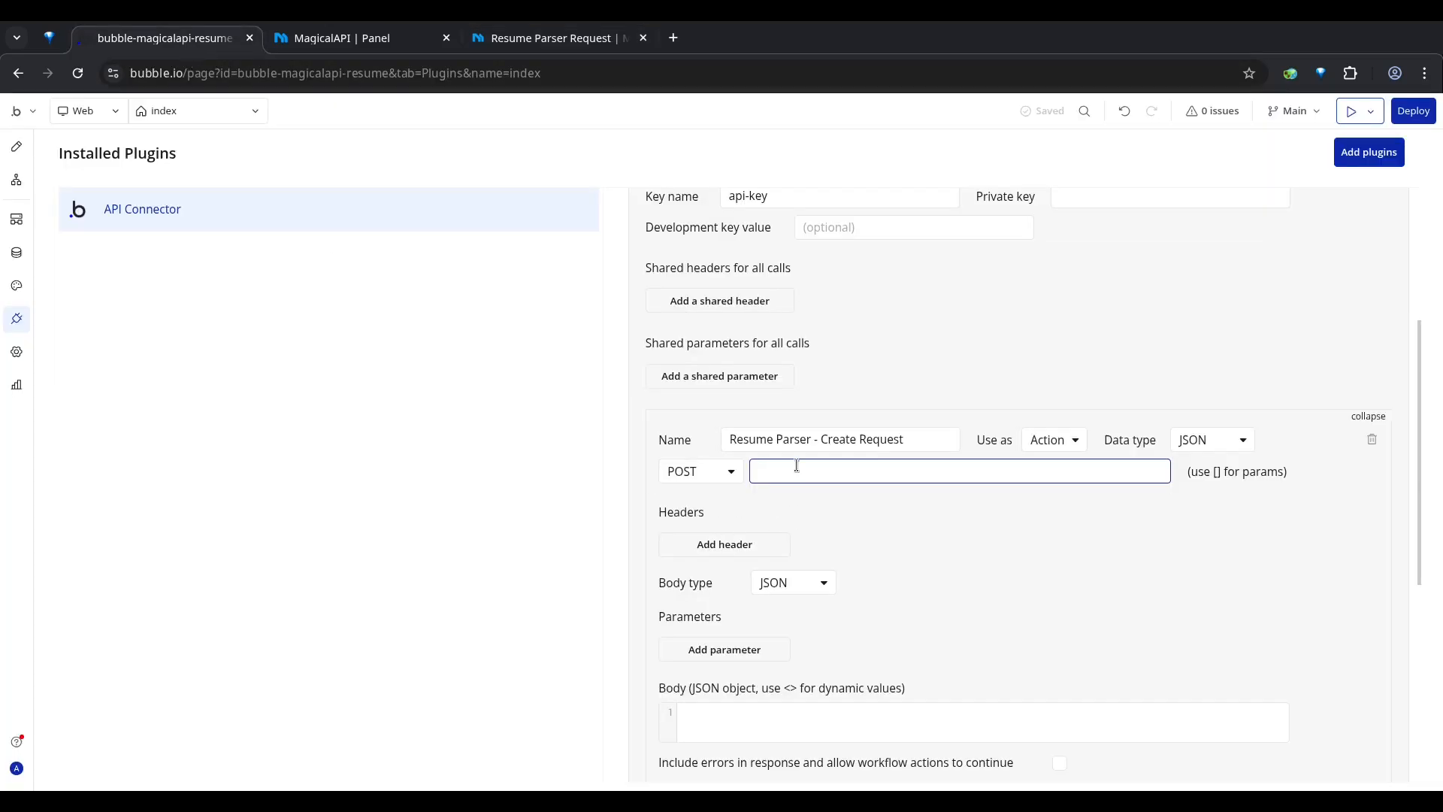
type("https://gw.magicalapi.com/resume-parser")
scroll(879, 517, "down", 3)
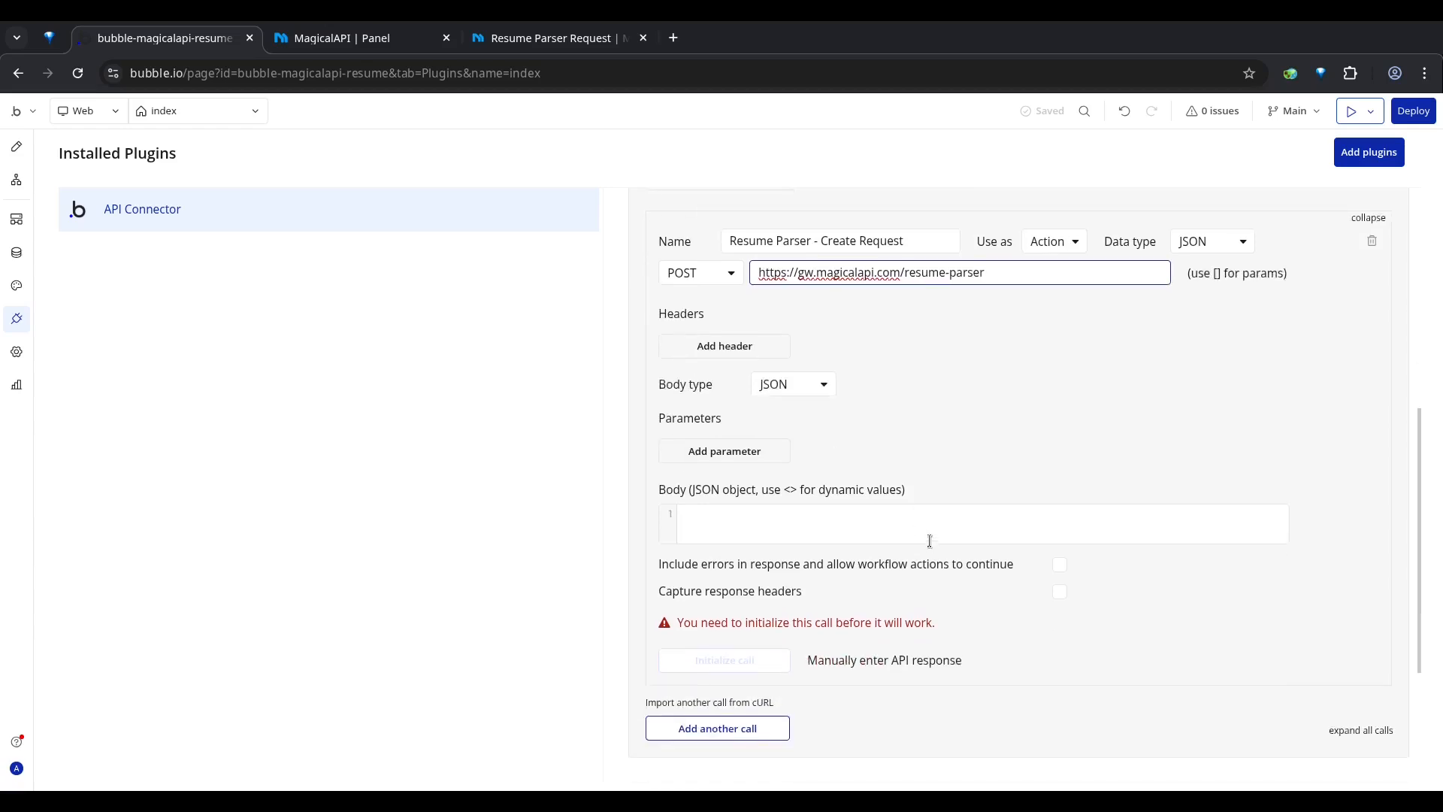
left_click(969, 352)
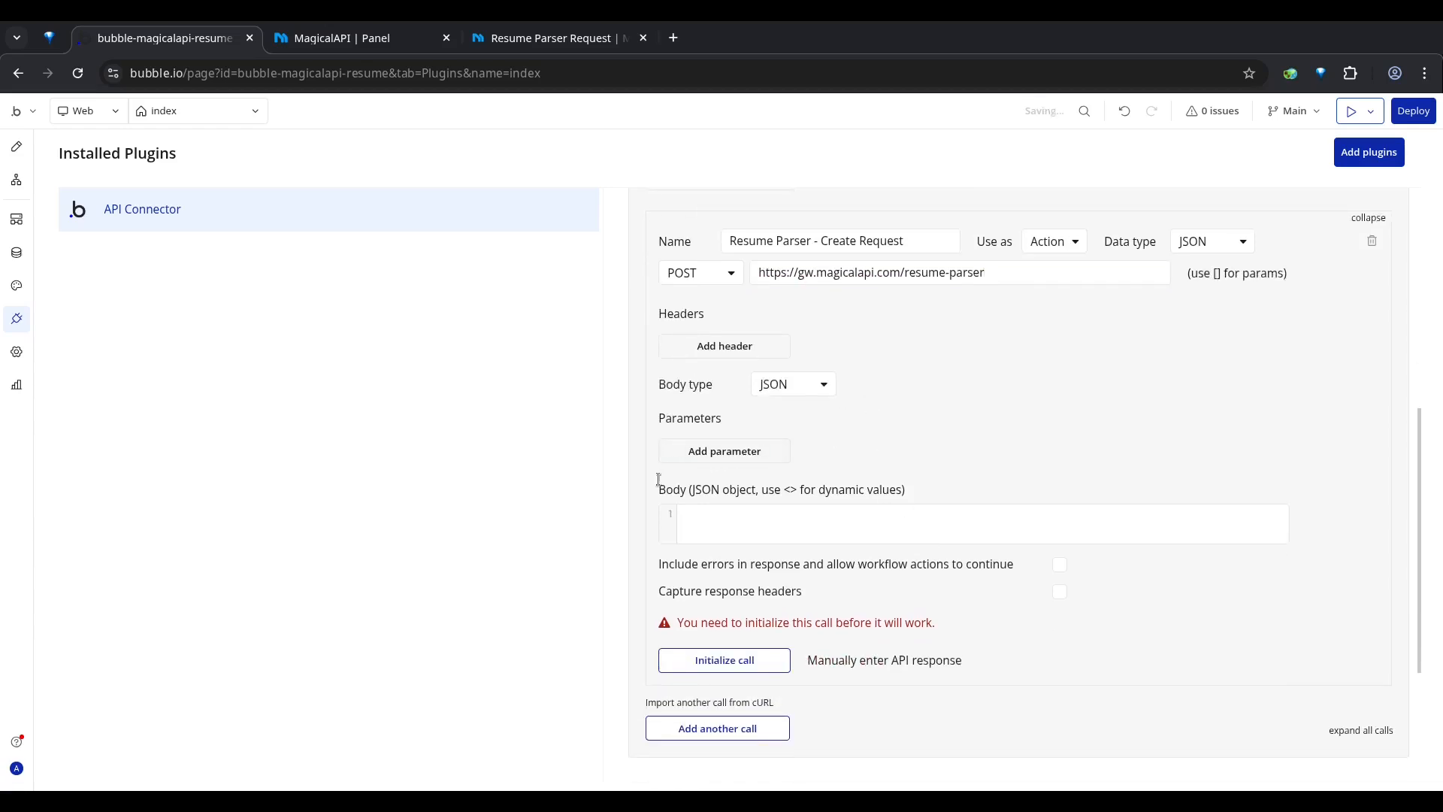
Step: Copy the sample request body from the MagicalAPI Resume Parser Request documentation and paste it into the Bubble call's JSON body
left_click(705, 515)
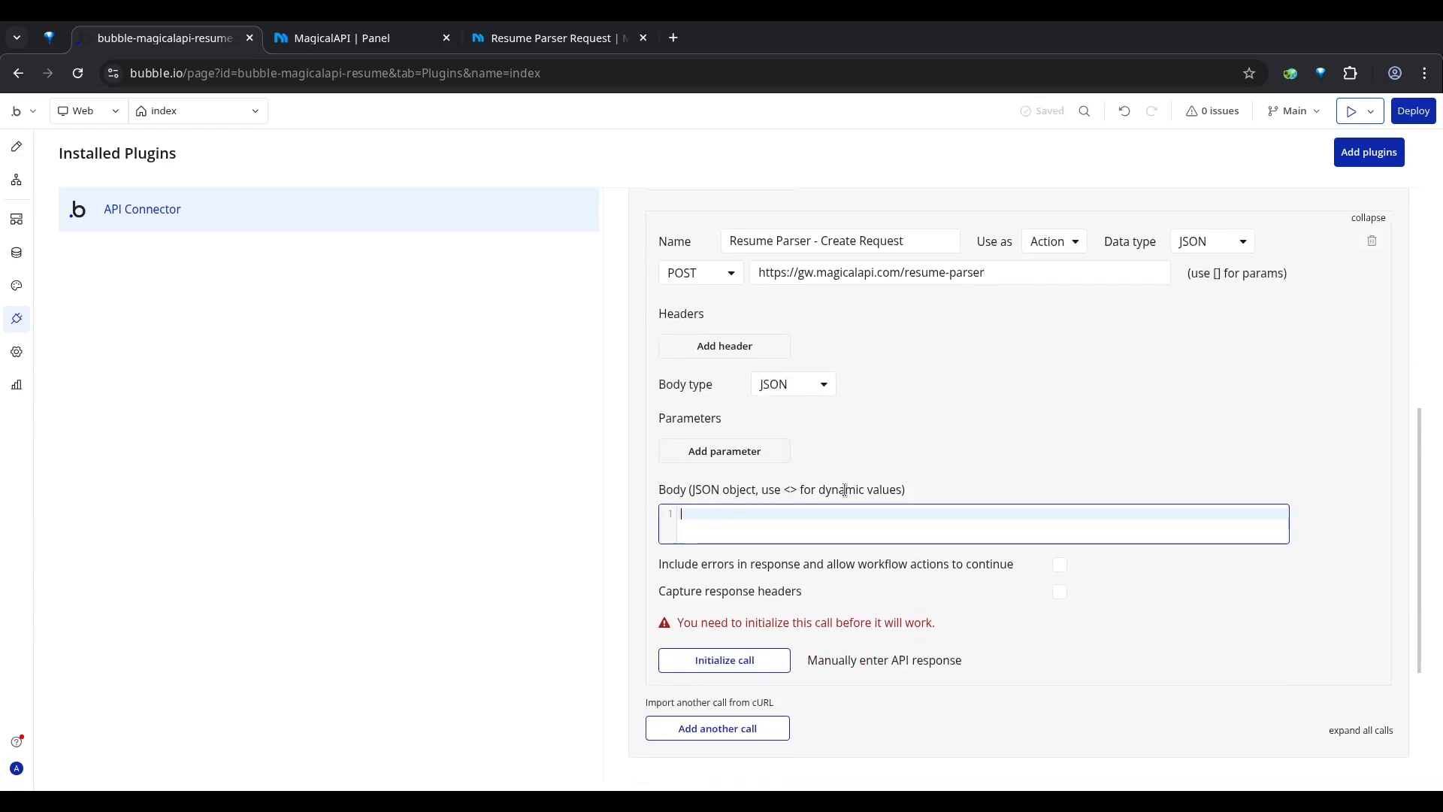
left_click(547, 39)
scroll(1019, 510, "down", 3)
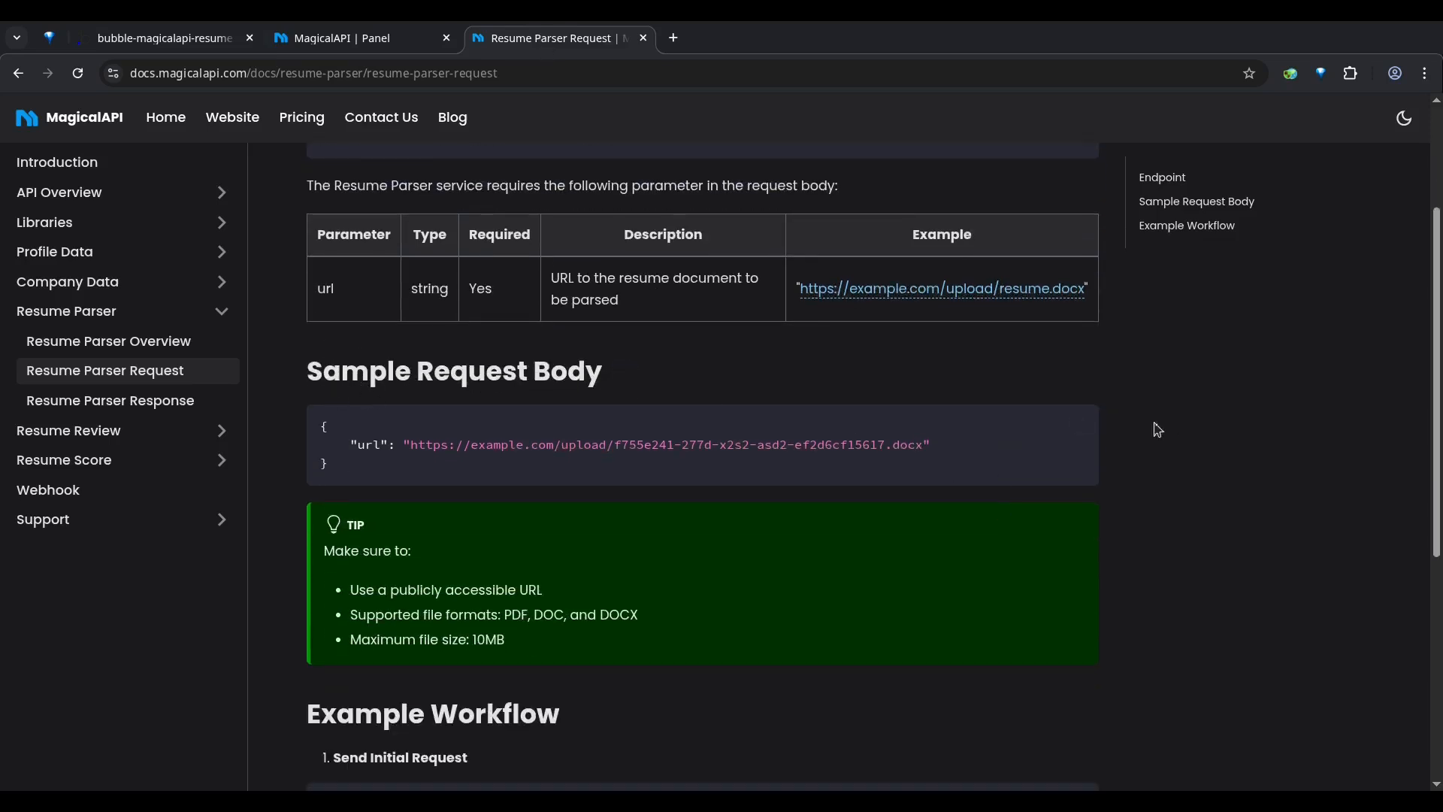
left_click(184, 42)
type("{     \"url\": \"https://example.com/upload/f755e241-277d-x2s2-asd2-ef2d6cf15617.docx\" }")
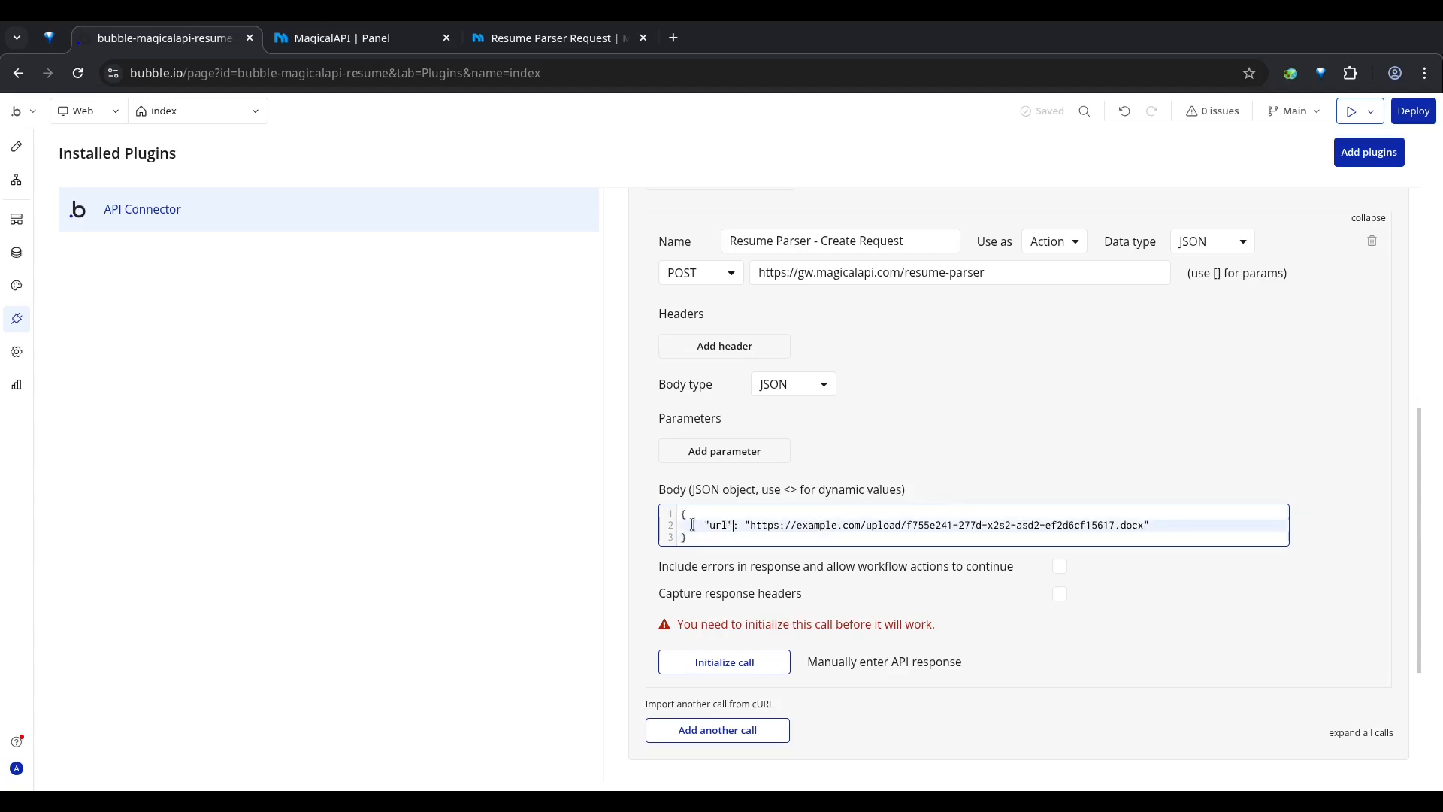
Step: Remove the example document address from the body's "url" key, leaving an empty pair of quotes
double_click(717, 524)
left_click(750, 526)
left_click_drag(751, 518, 1139, 527)
left_click(768, 524)
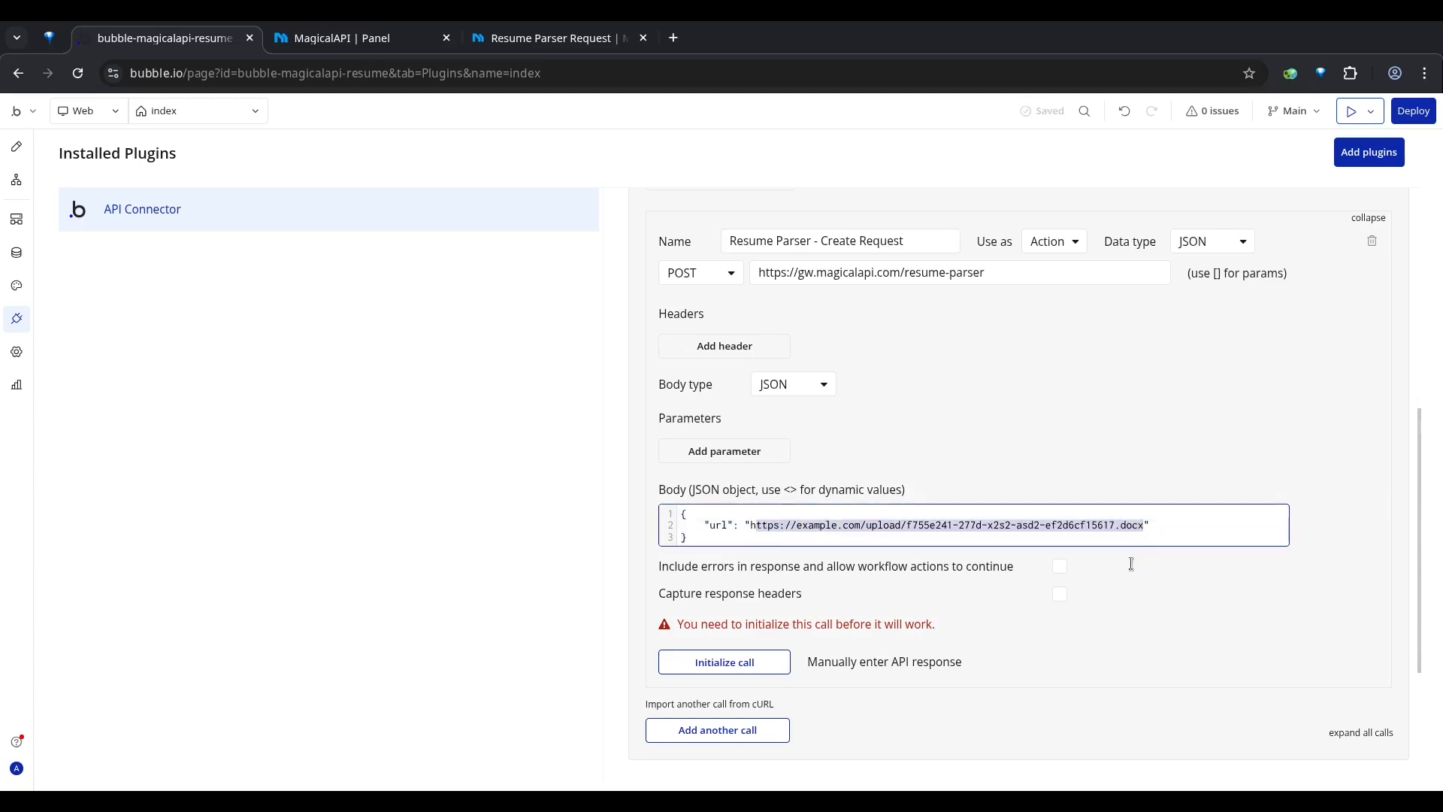
key("BackSpace")
key("BackSpace")
left_click(827, 479)
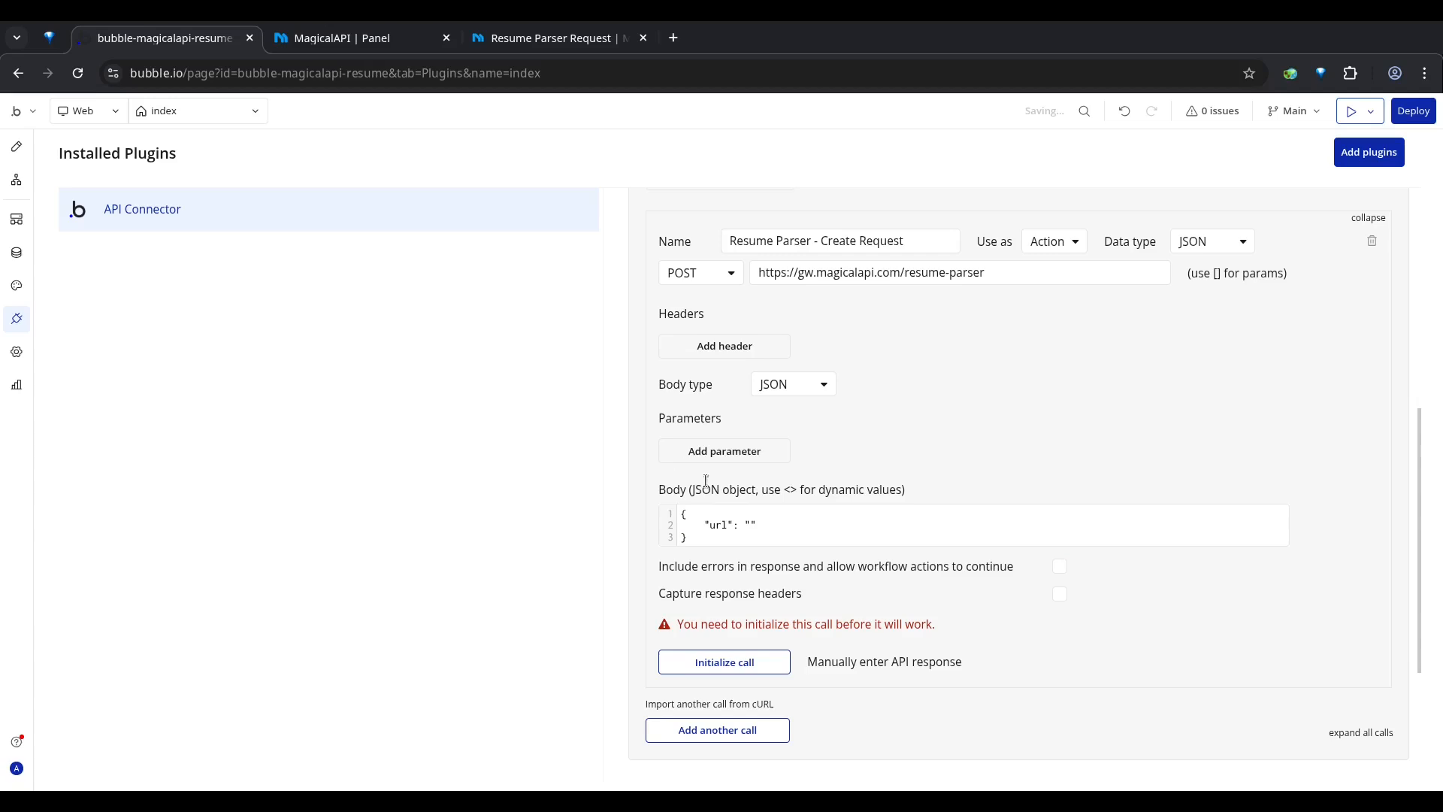
Step: Enter the dynamic value <resume_url> for the "url" key in the JSON body
left_click_drag(674, 490, 902, 489)
left_click(890, 492)
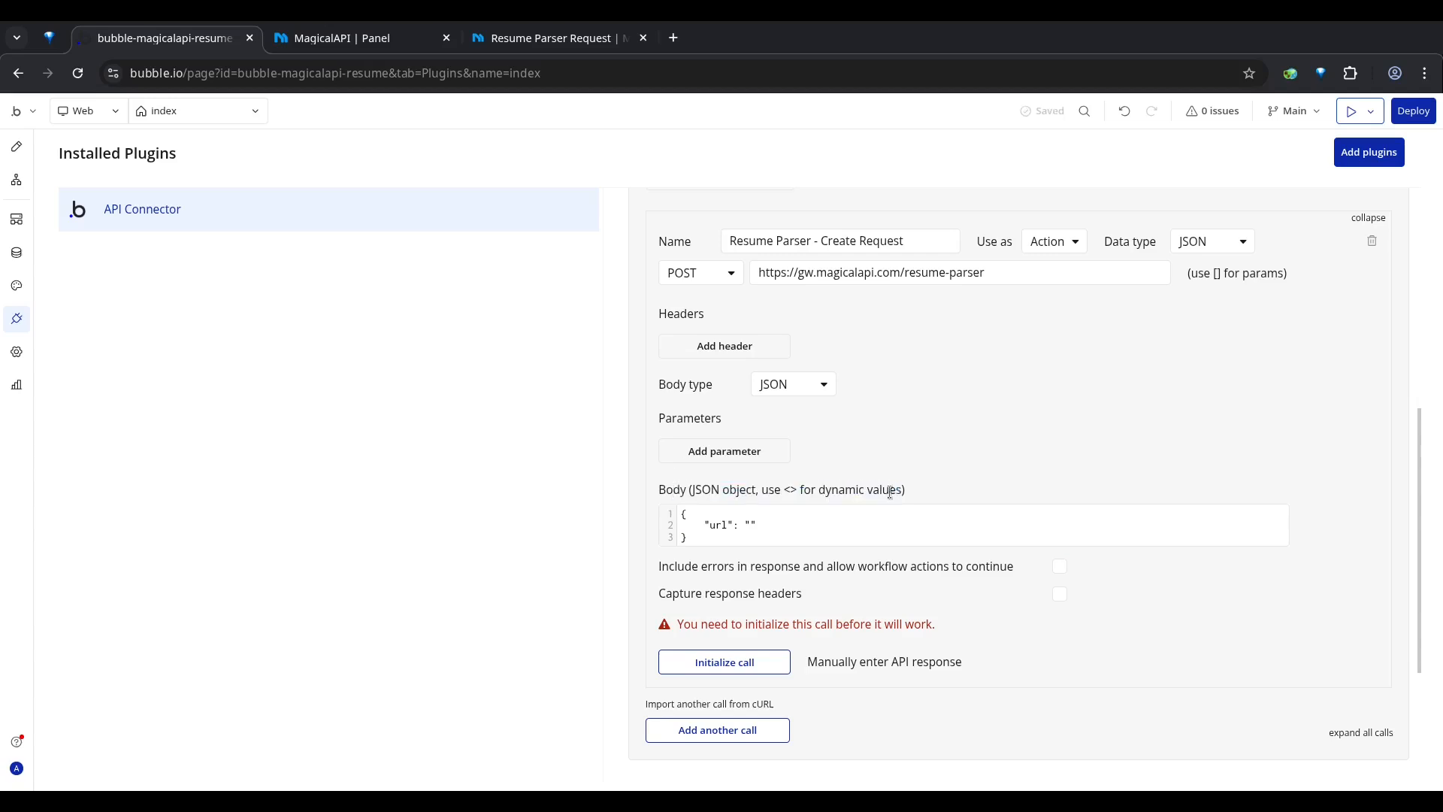
left_click(752, 520)
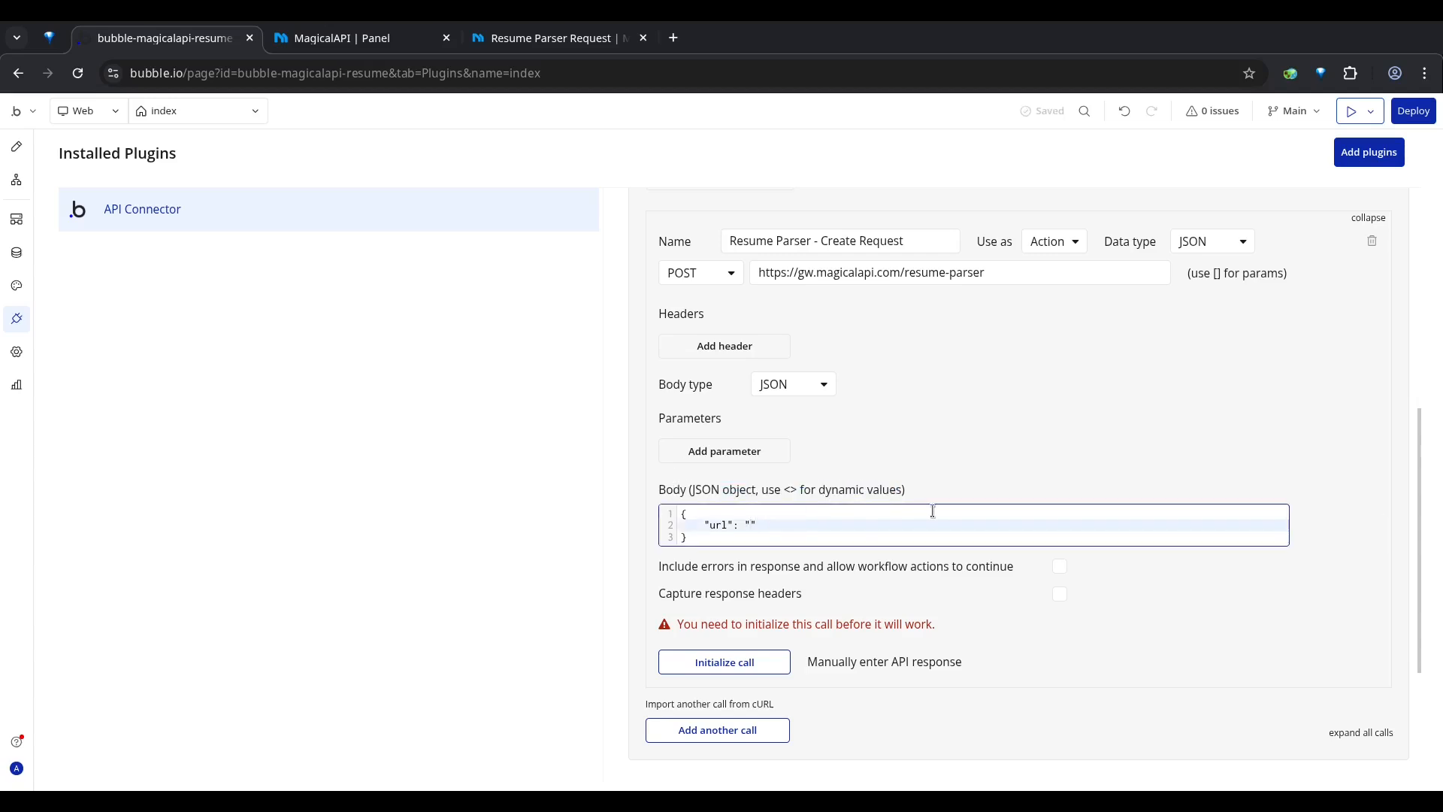
type("<resume_url")
Step: Add a second line to the JSON body with the key "webhook_url" and the dynamic value "<webhook_url>"
left_click(872, 519)
type(",")
key("Return")
key("Tab")
key("BackSpace")
key("BackSpace")
key("BackSpace")
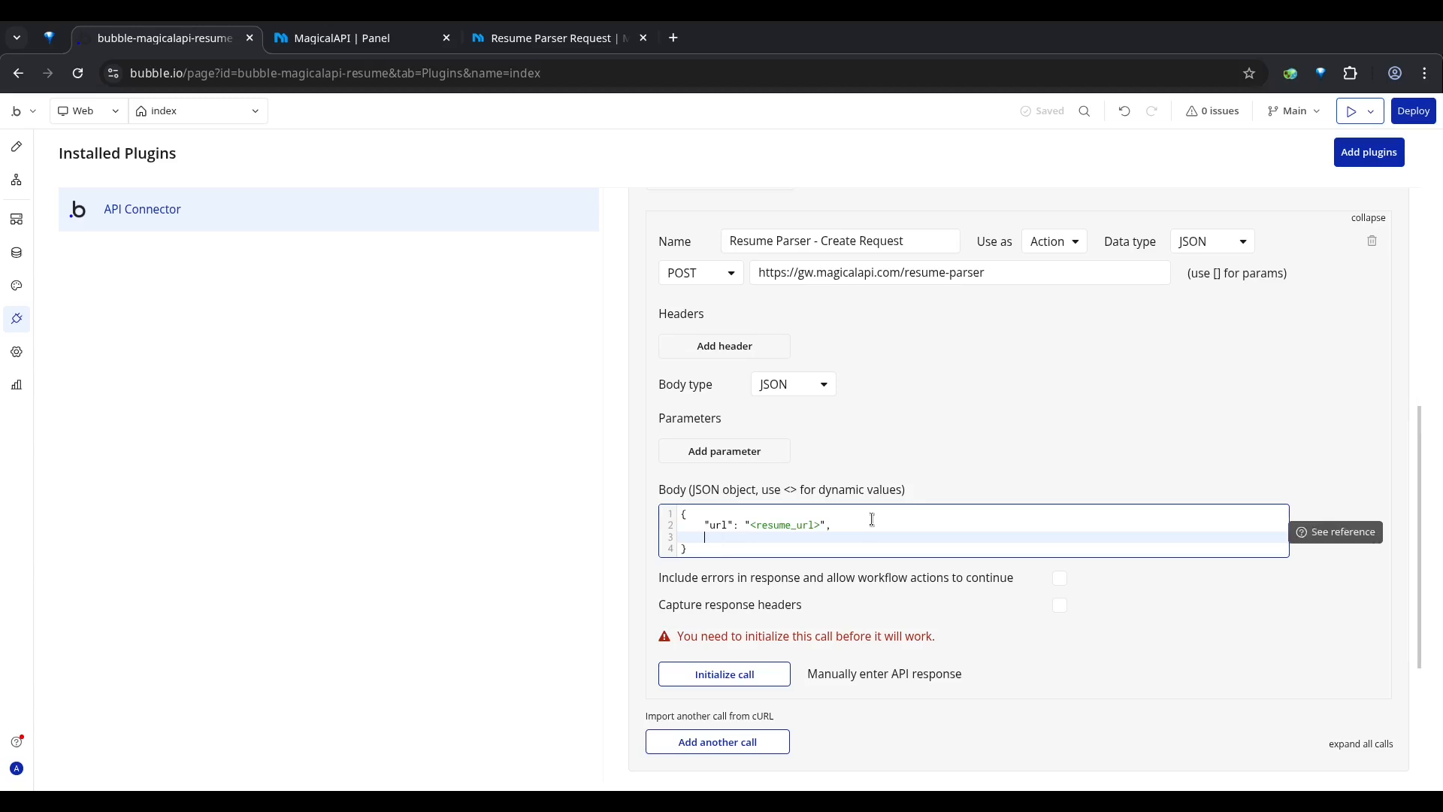
type("\"\"")
type("webhook_url\":\"<webhook_url>\"")
left_click(1158, 585)
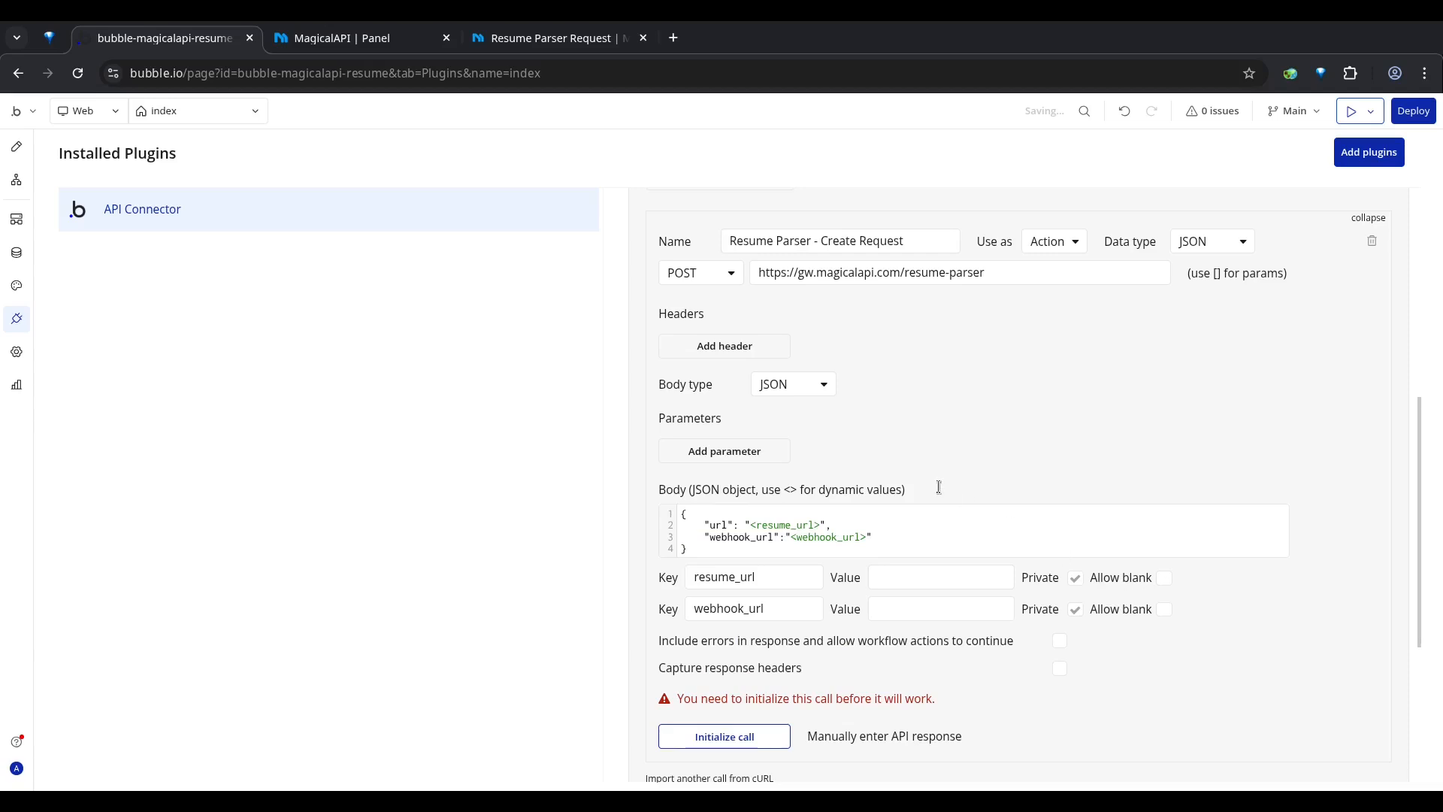
Step: Examine the webhook_url key and its dynamic value in the call's JSON body
scroll(889, 558, "down", 2)
left_click_drag(896, 438, 719, 434)
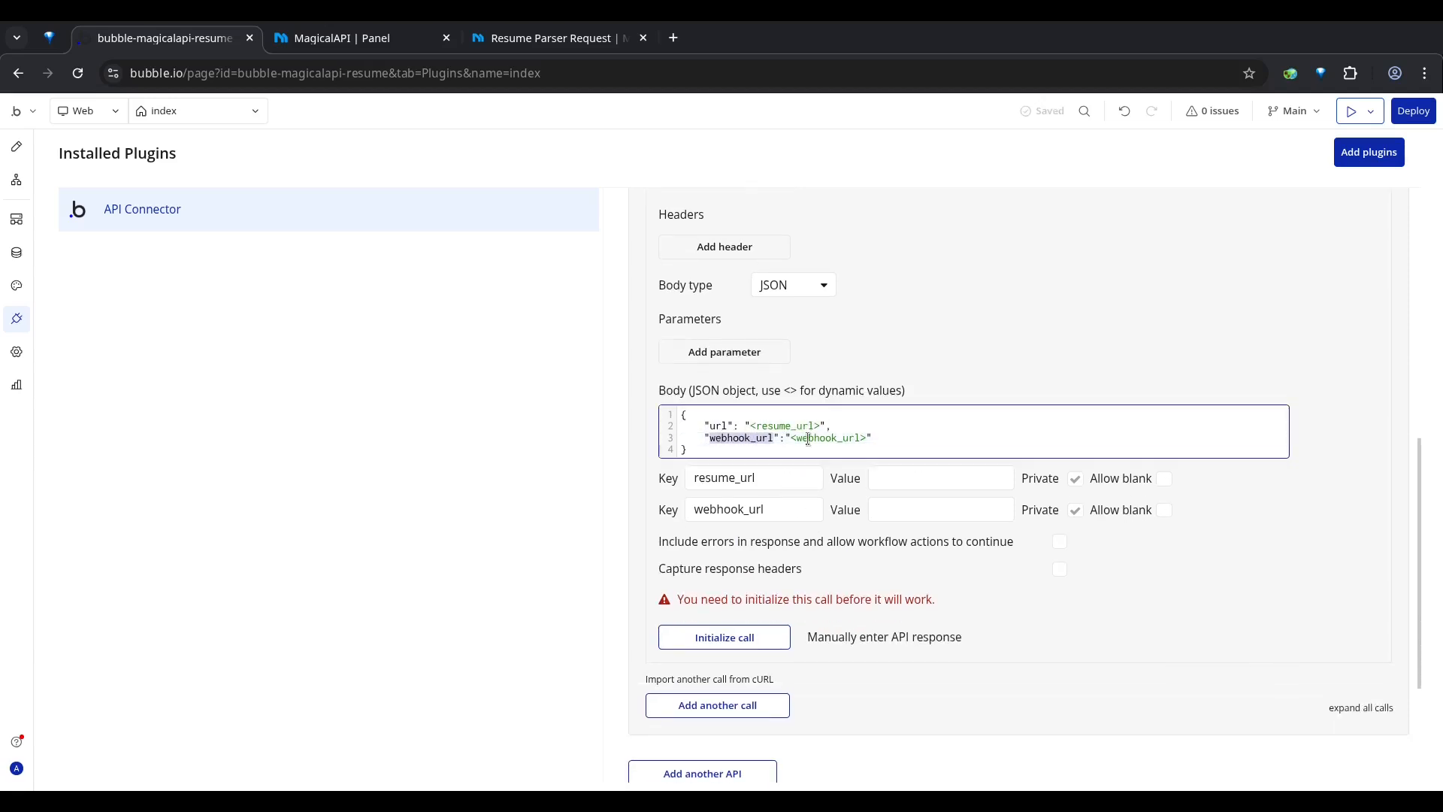
left_click(888, 436)
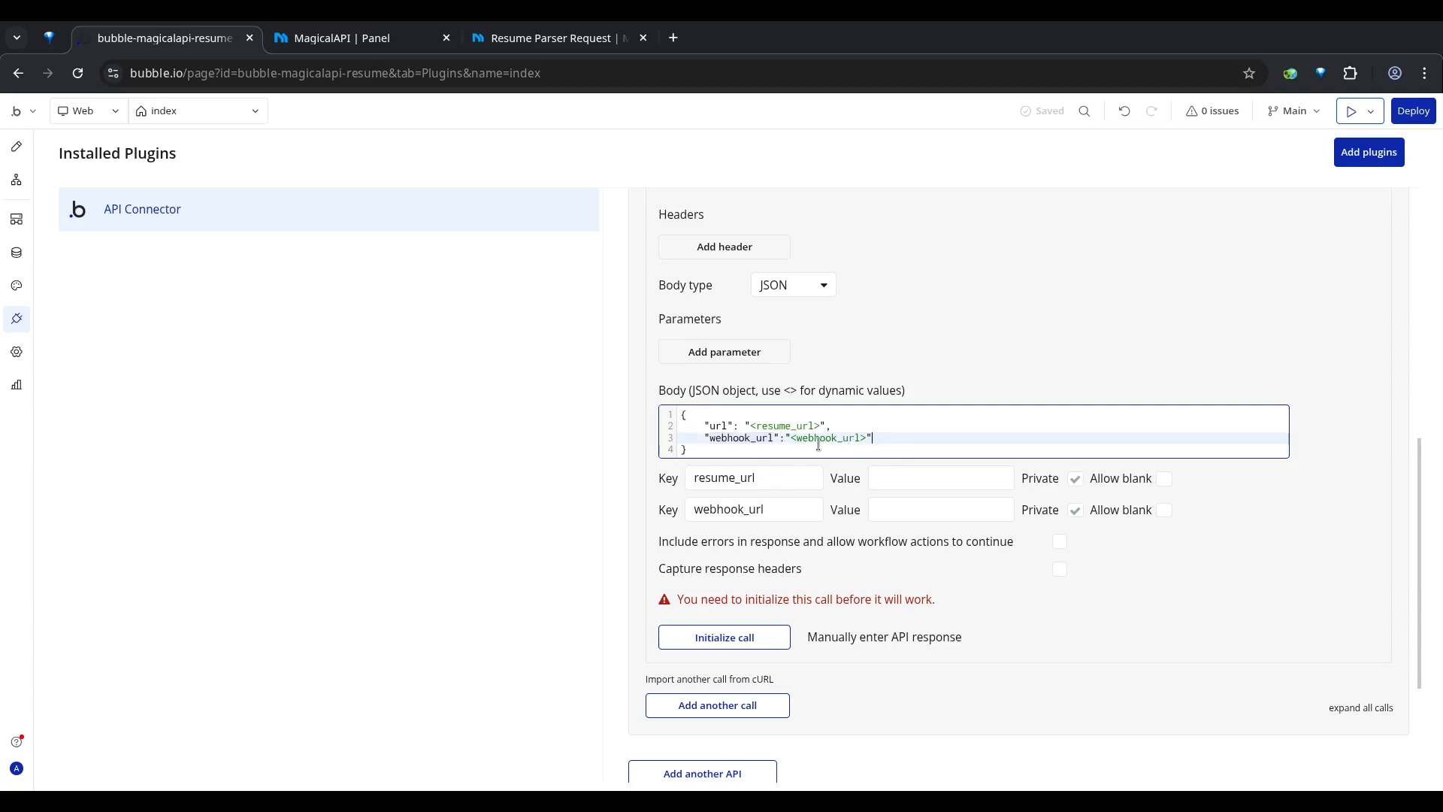
left_click(788, 444)
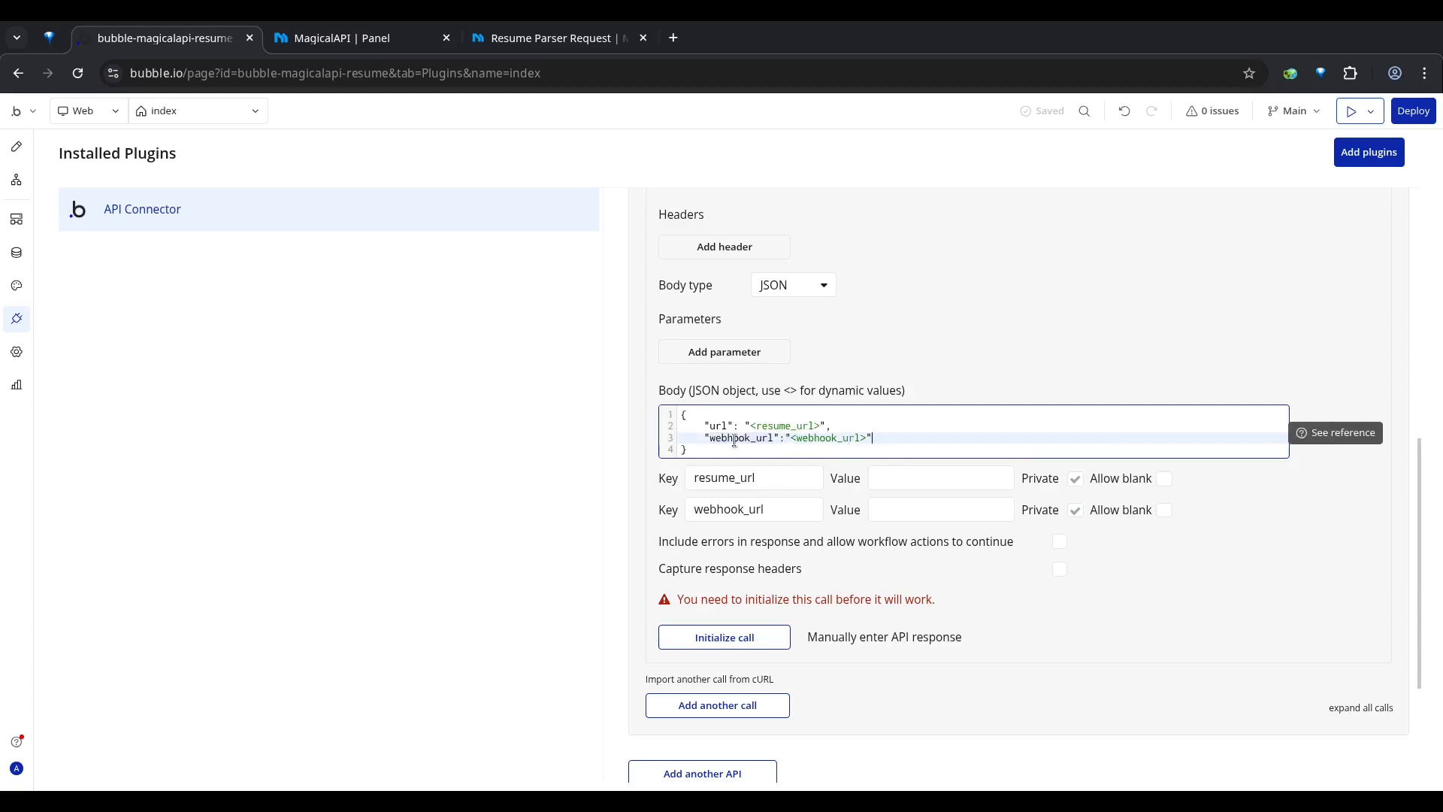
triple_click(814, 442)
left_click(814, 442)
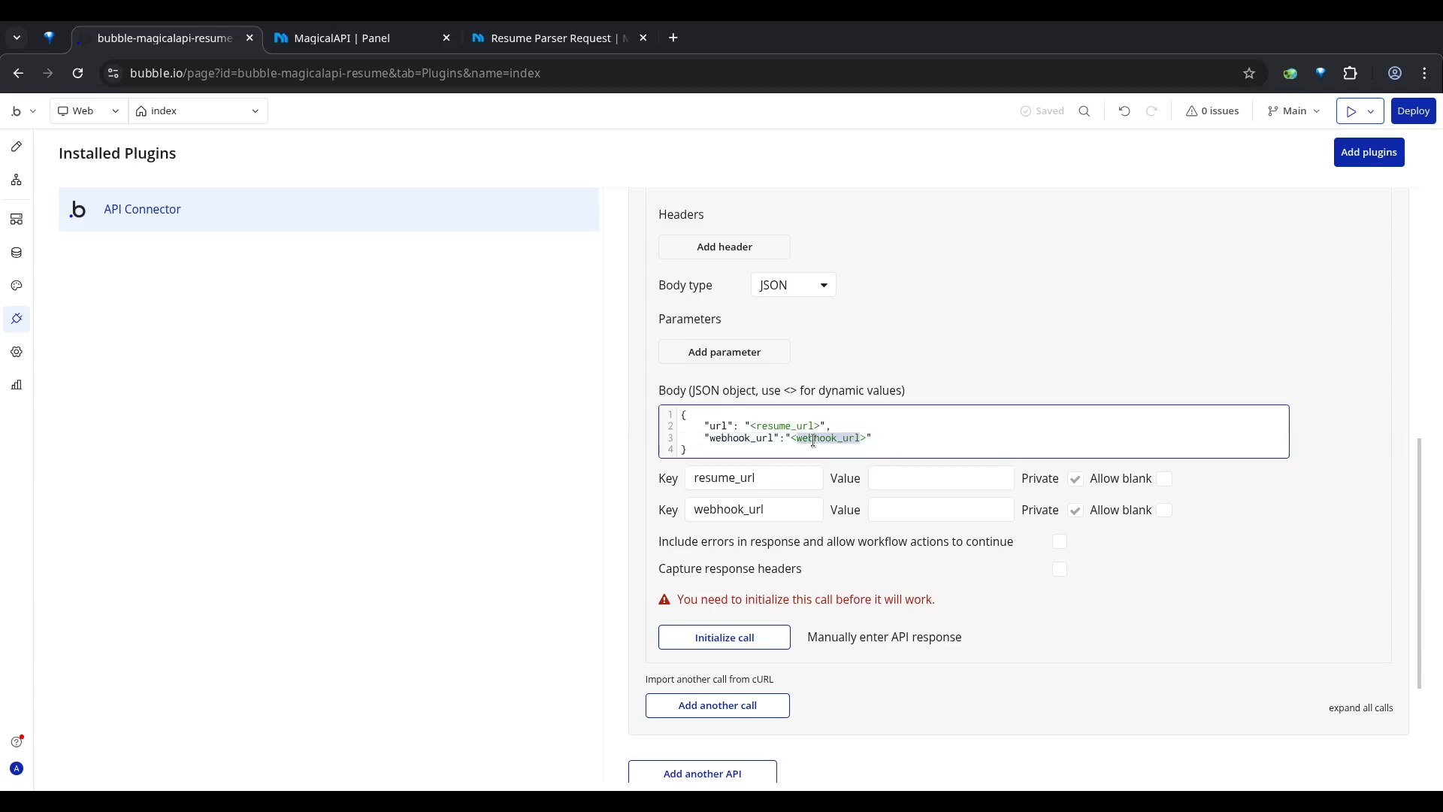
triple_click(813, 442)
double_click(811, 443)
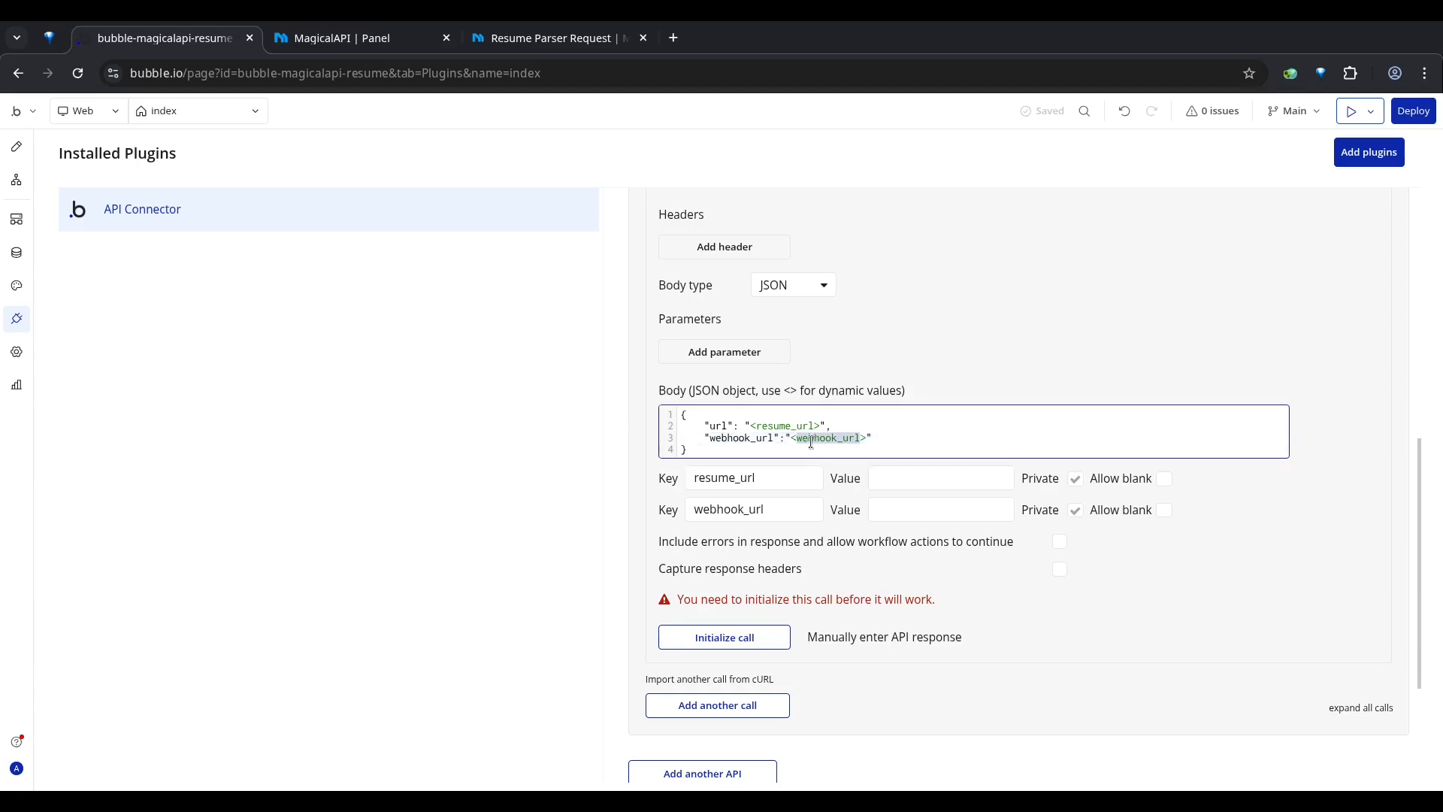
left_click(719, 441)
Step: Make the webhook_url and resume_url body parameters non-private
left_click(1077, 513)
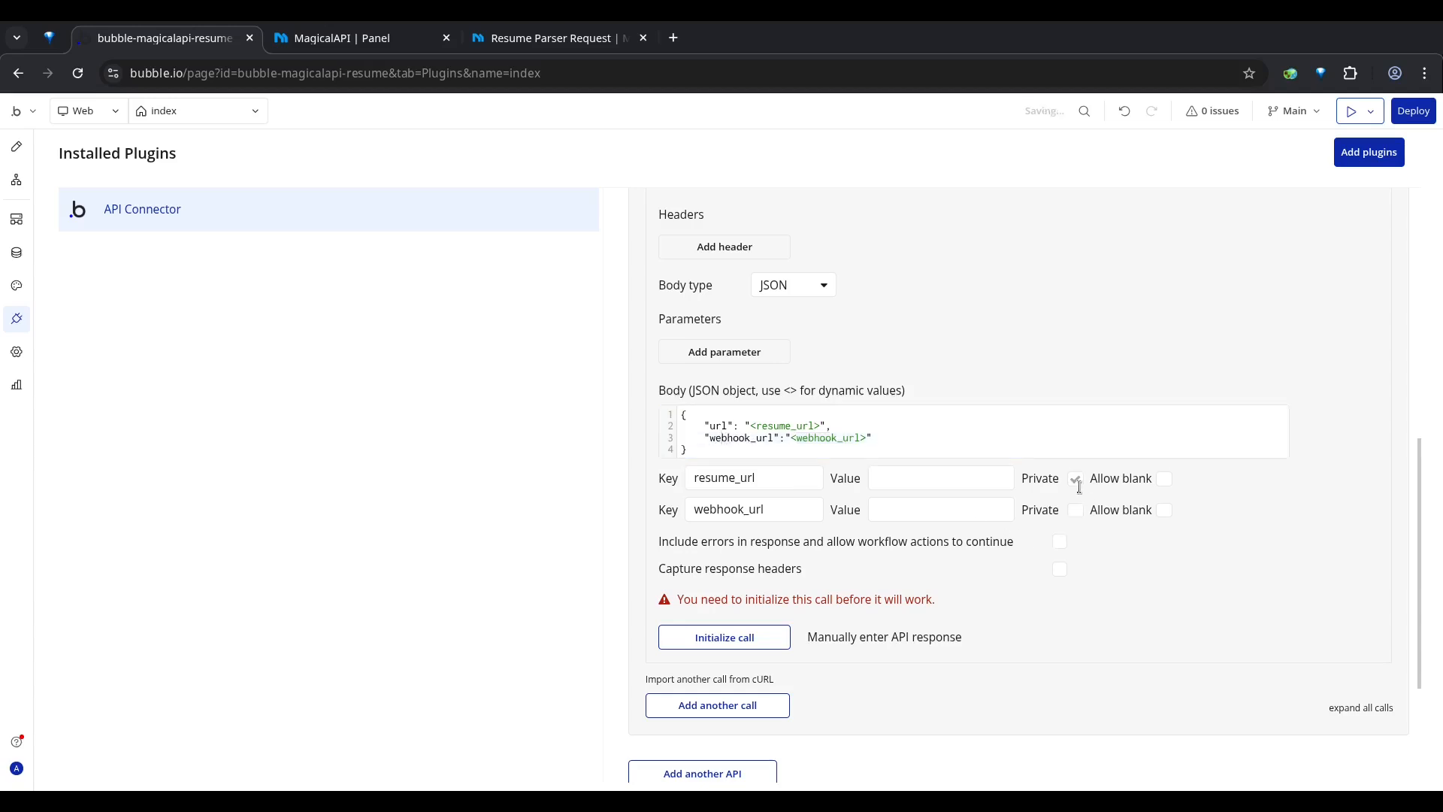
double_click(759, 478)
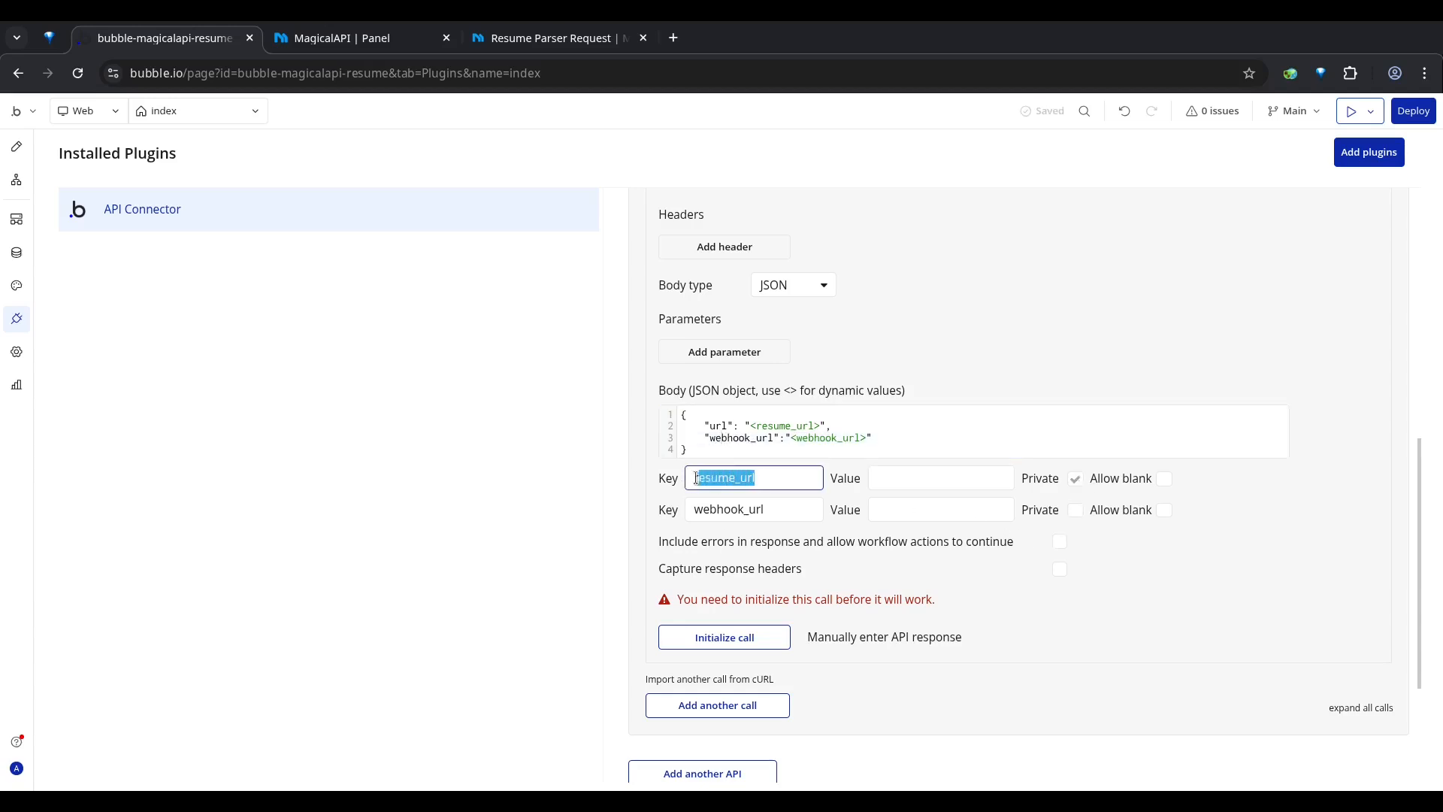
double_click(736, 511)
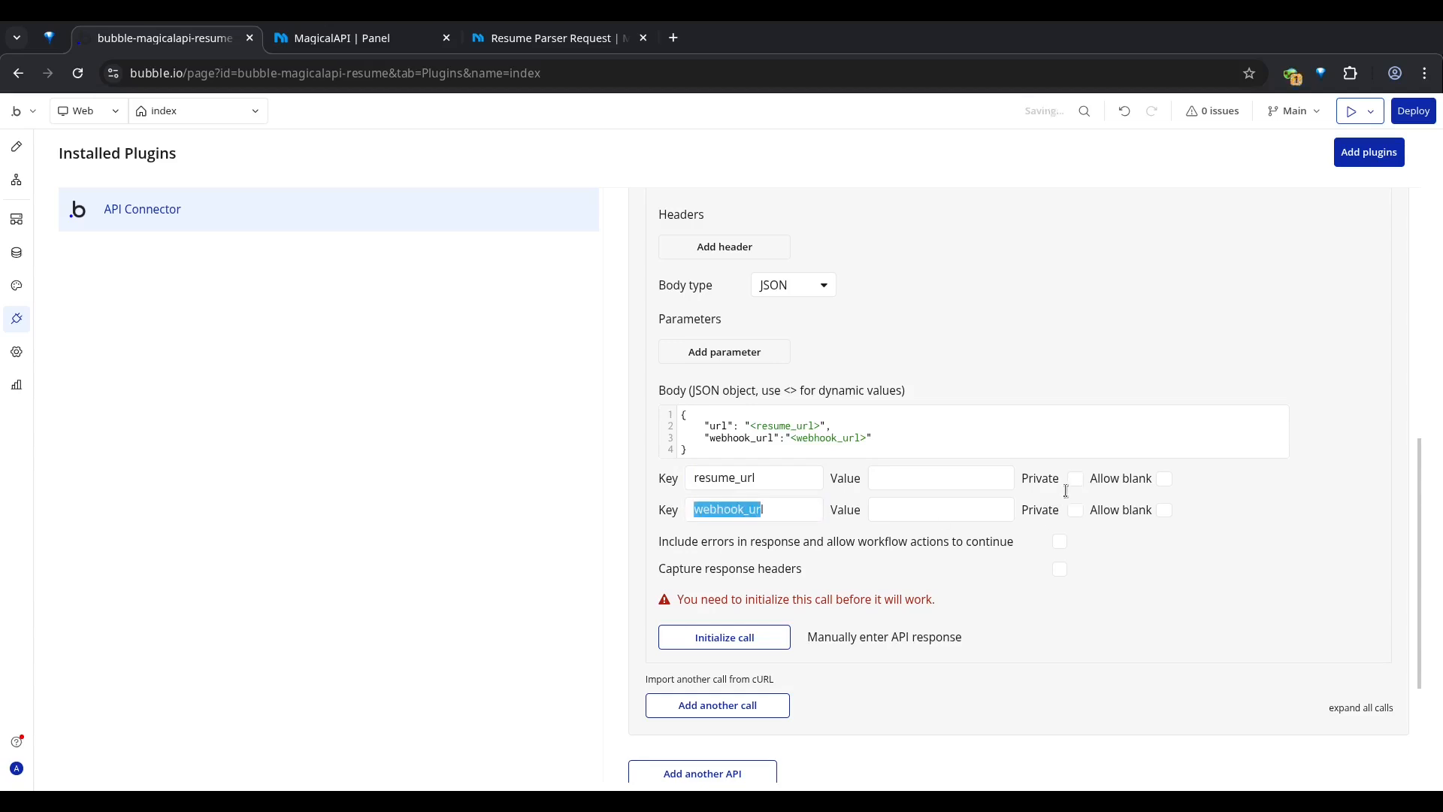
Step: Enter 123 as the test value of both the resume_url and webhook_url parameters
scroll(999, 594, "down", 2)
left_click(887, 369)
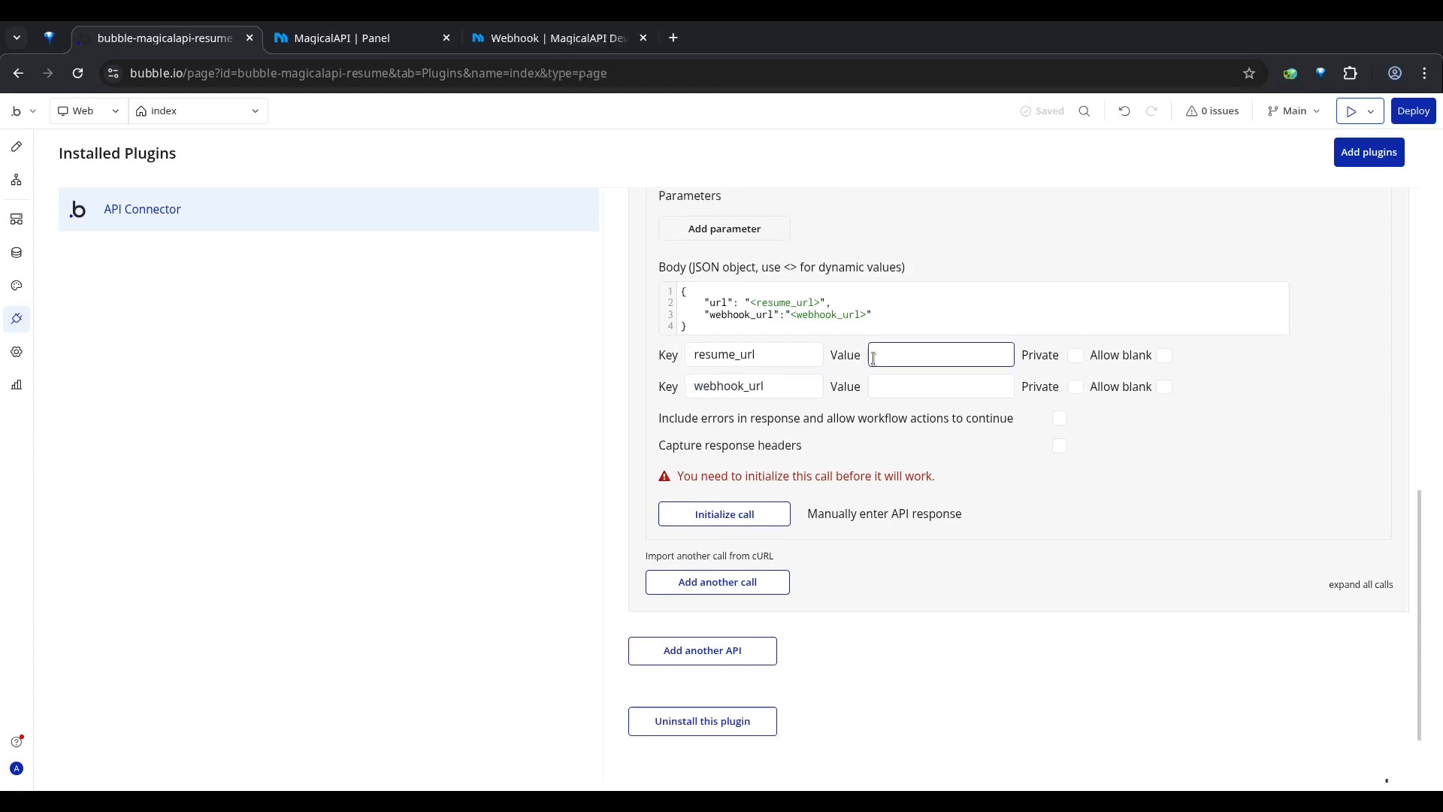
type("123")
left_click(895, 387)
type("123")
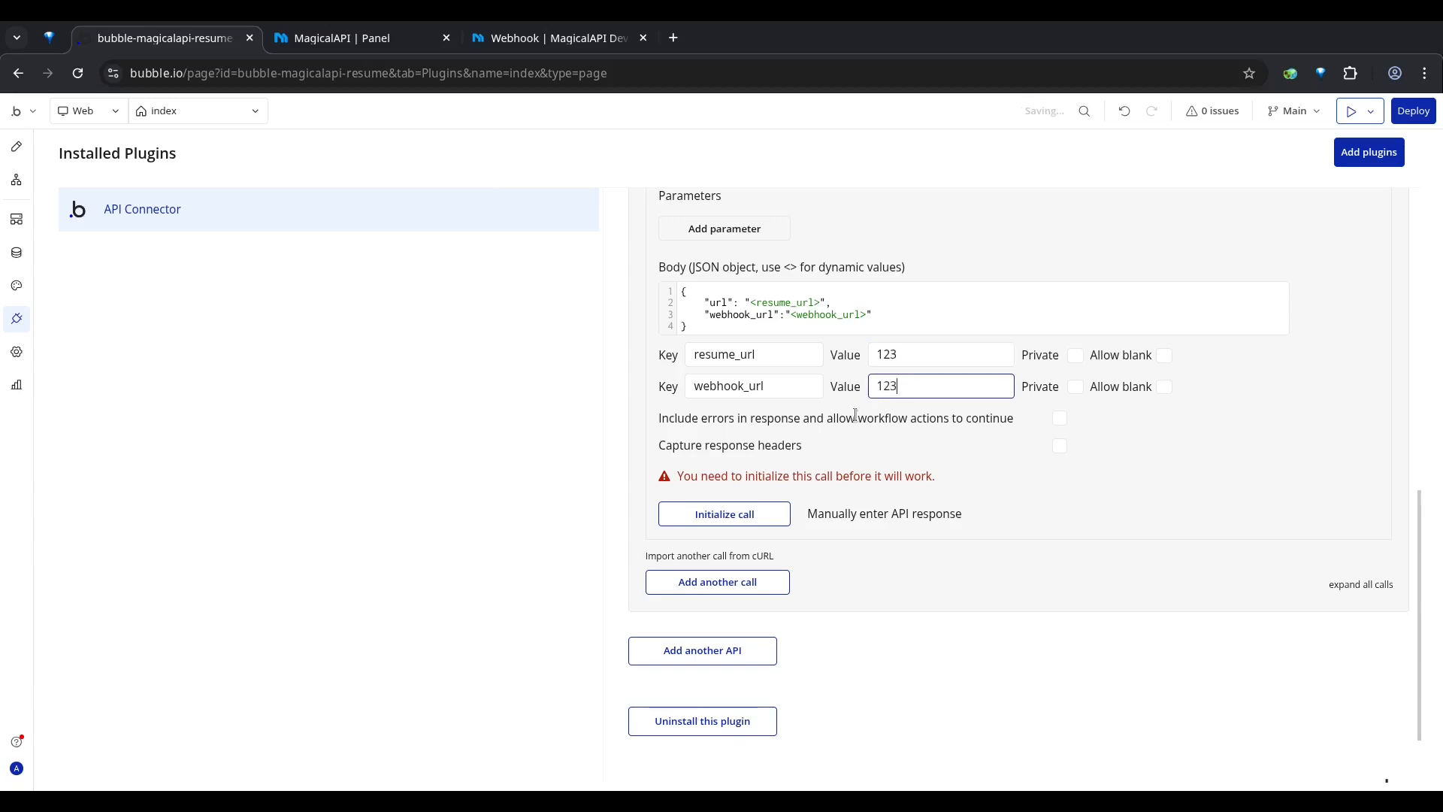
Step: Initialize the Resume Parser call and save its returned values with message as text and usage credits as number
left_click(714, 514)
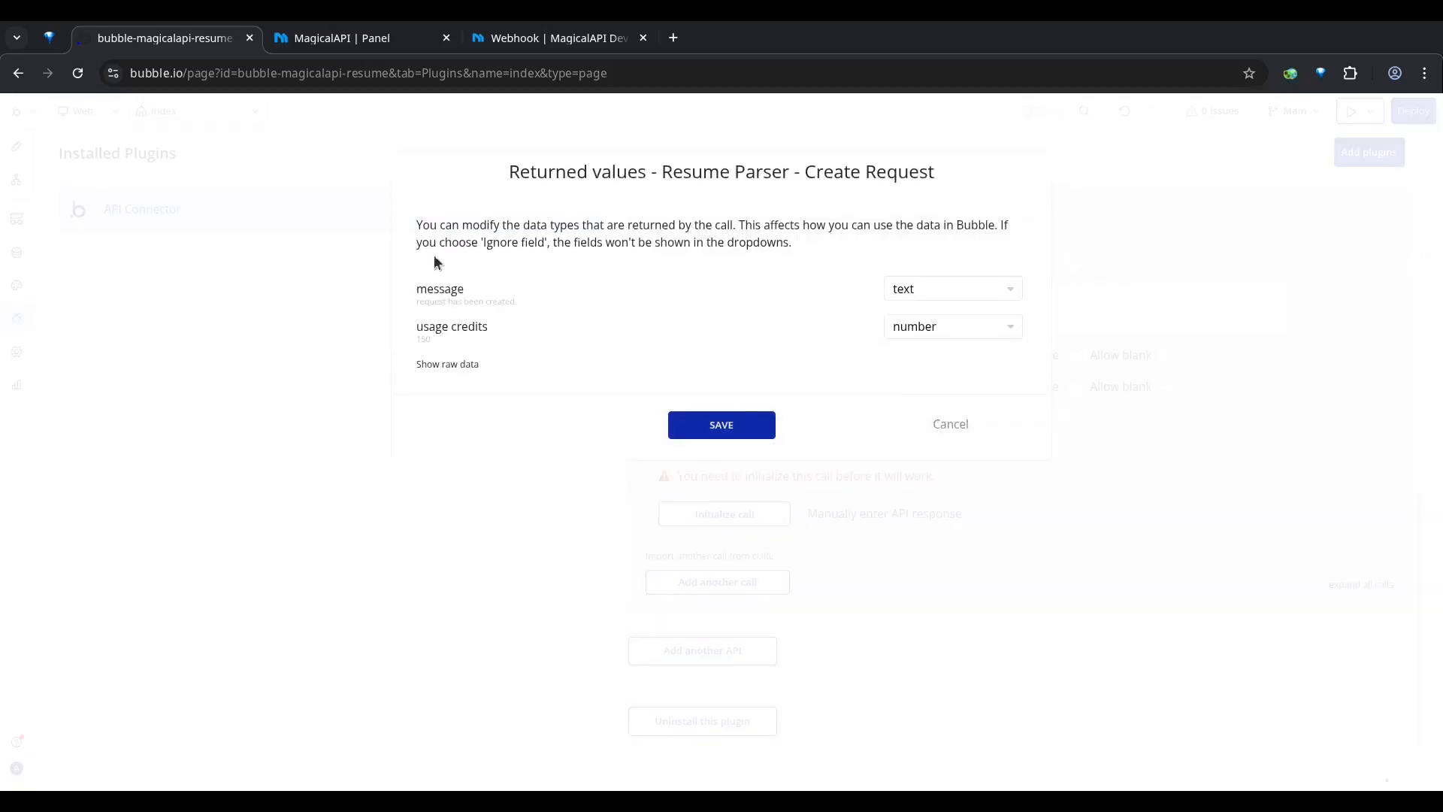
left_click(724, 427)
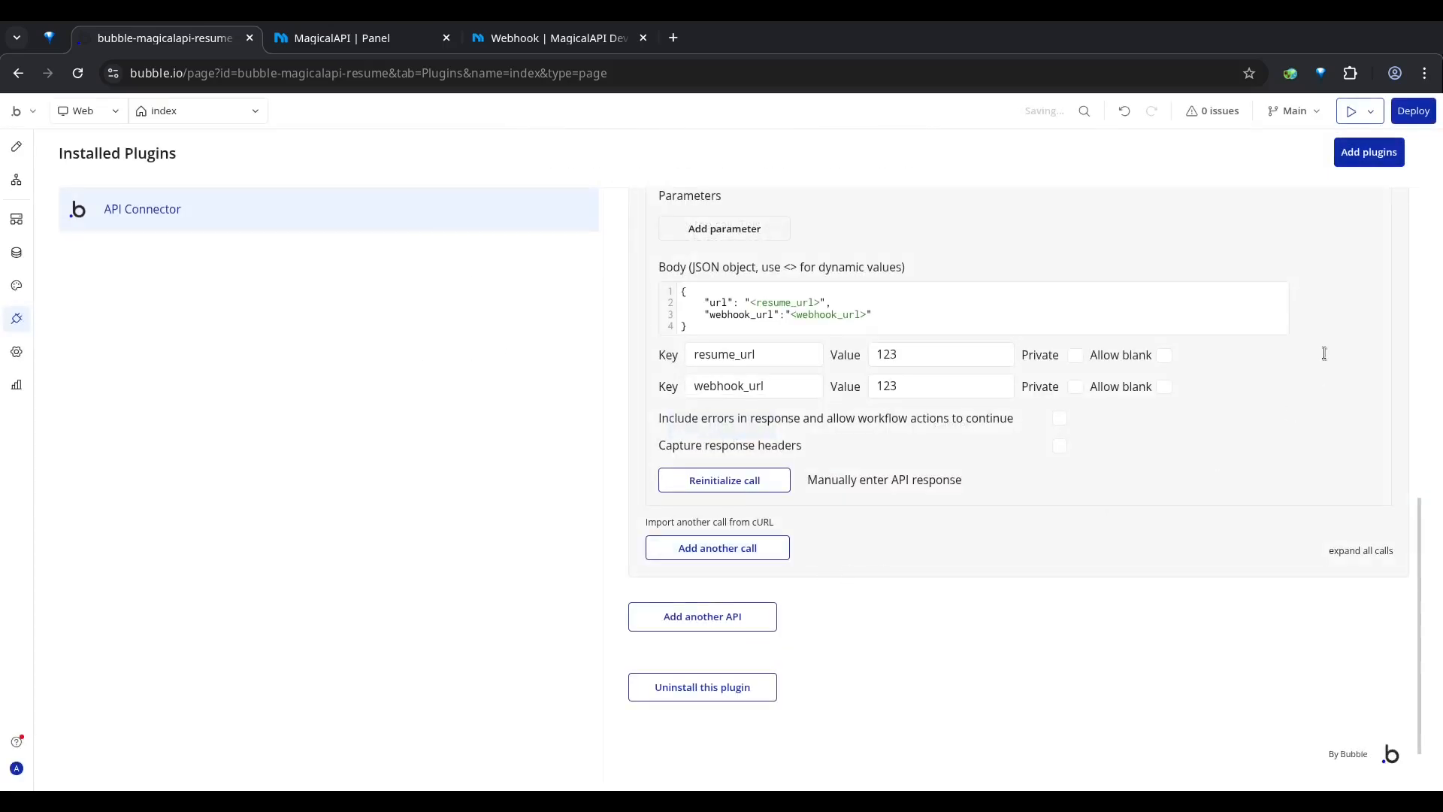
scroll(1278, 361, "up", 5)
scroll(1260, 369, "up", 3)
scroll(1260, 368, "down", 9)
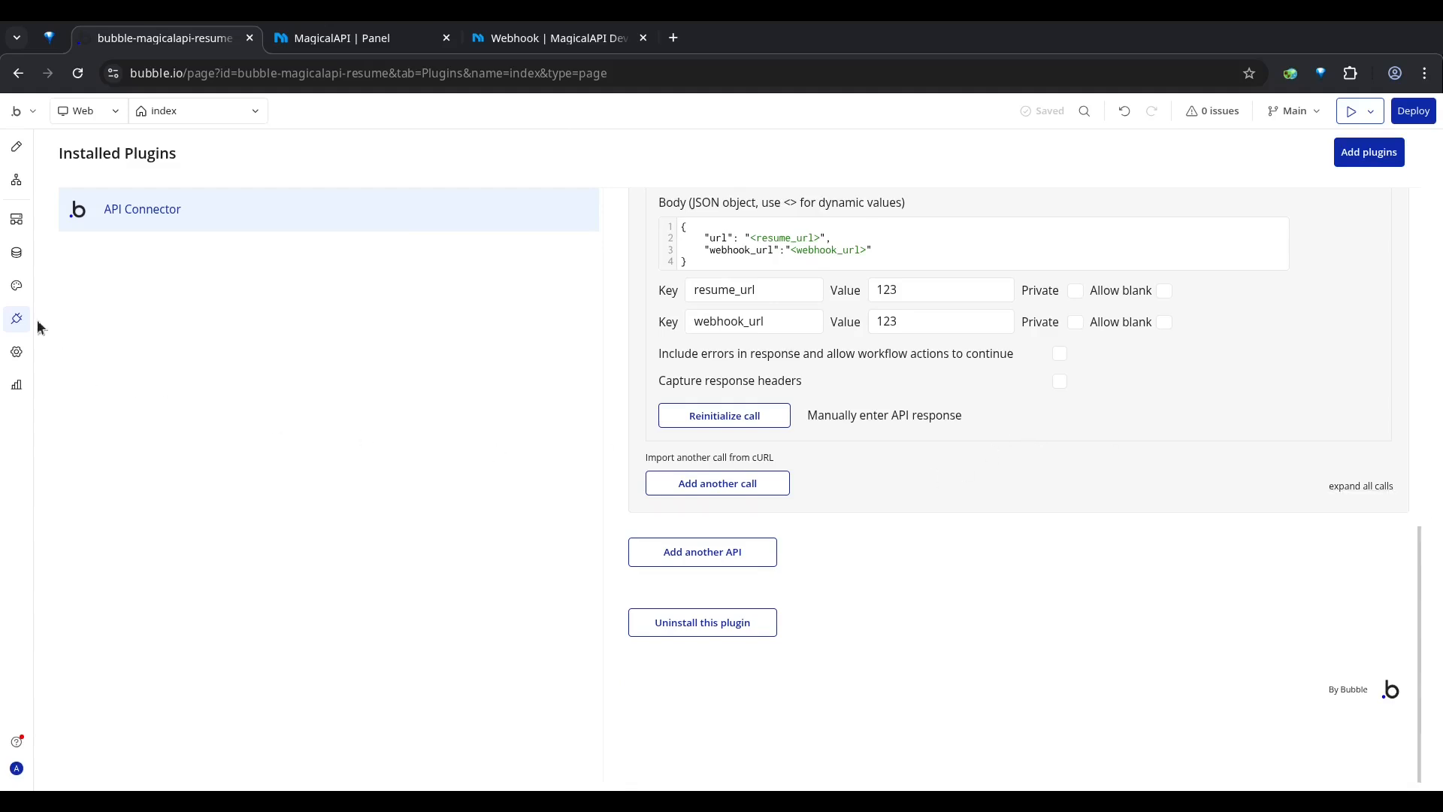
Step: Create a backend API Workflow in the Uncategorized folder with the endpoint name resume-parser
left_click(17, 219)
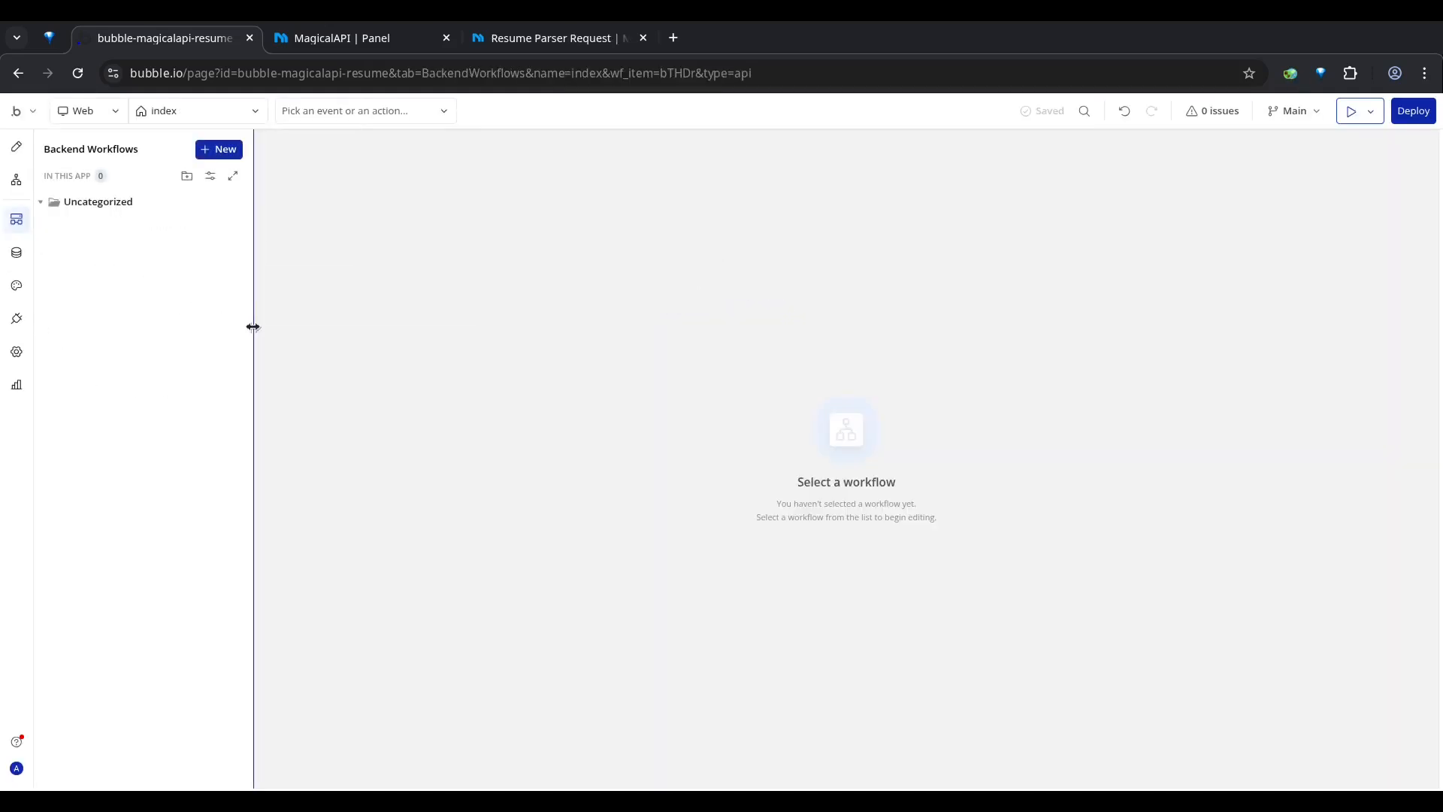
mouse_move(60, 206)
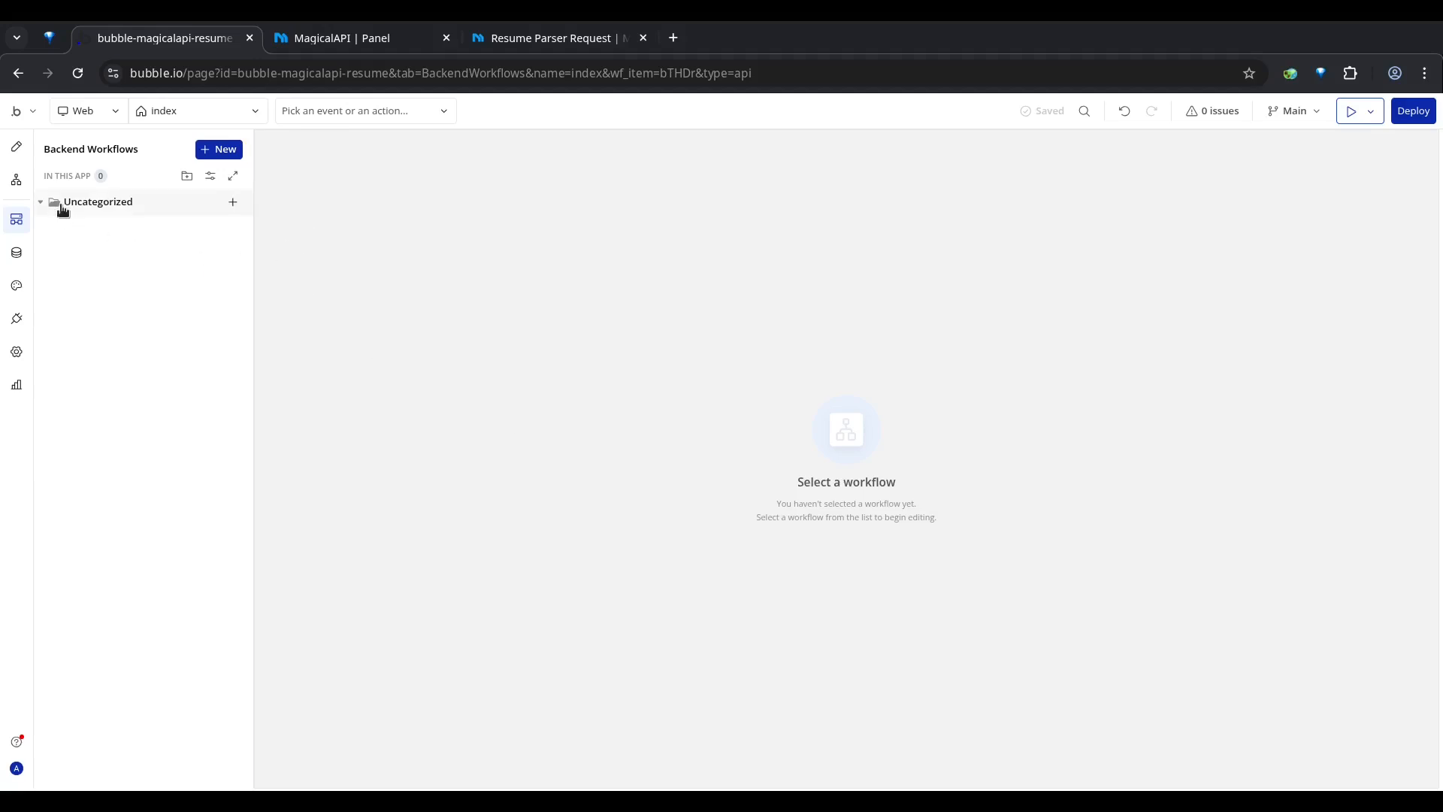
left_click(234, 203)
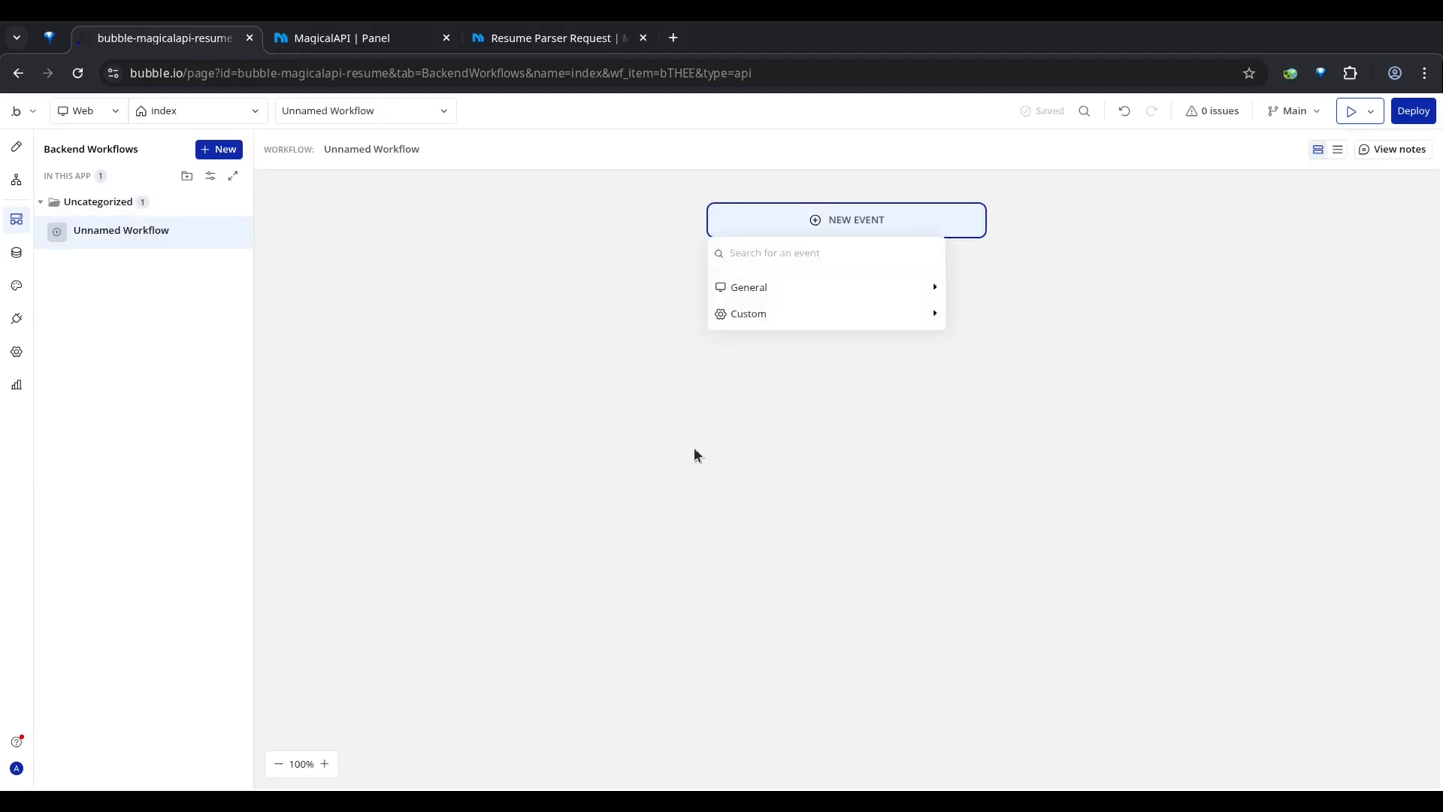
mouse_move(858, 299)
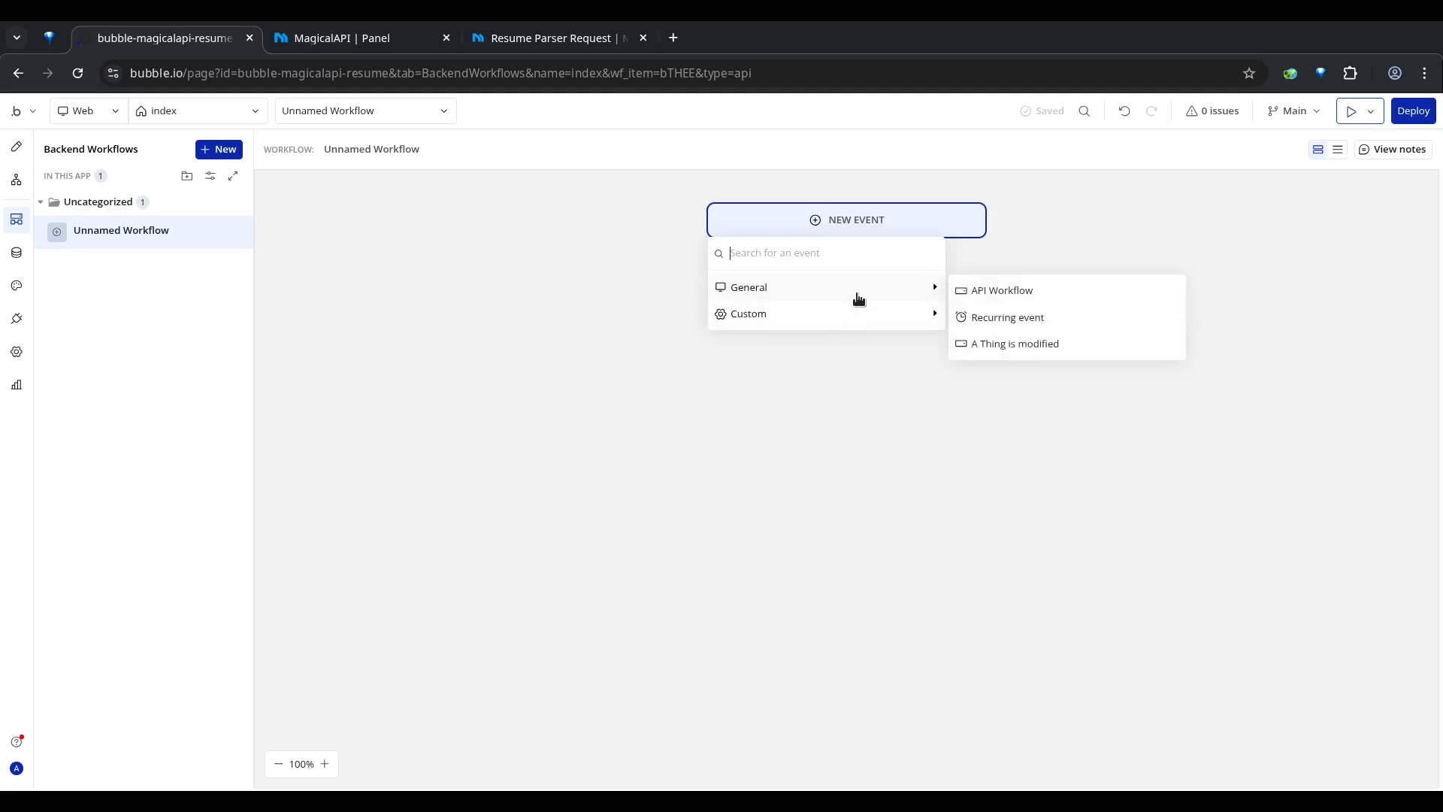
left_click(1002, 291)
left_click(1334, 208)
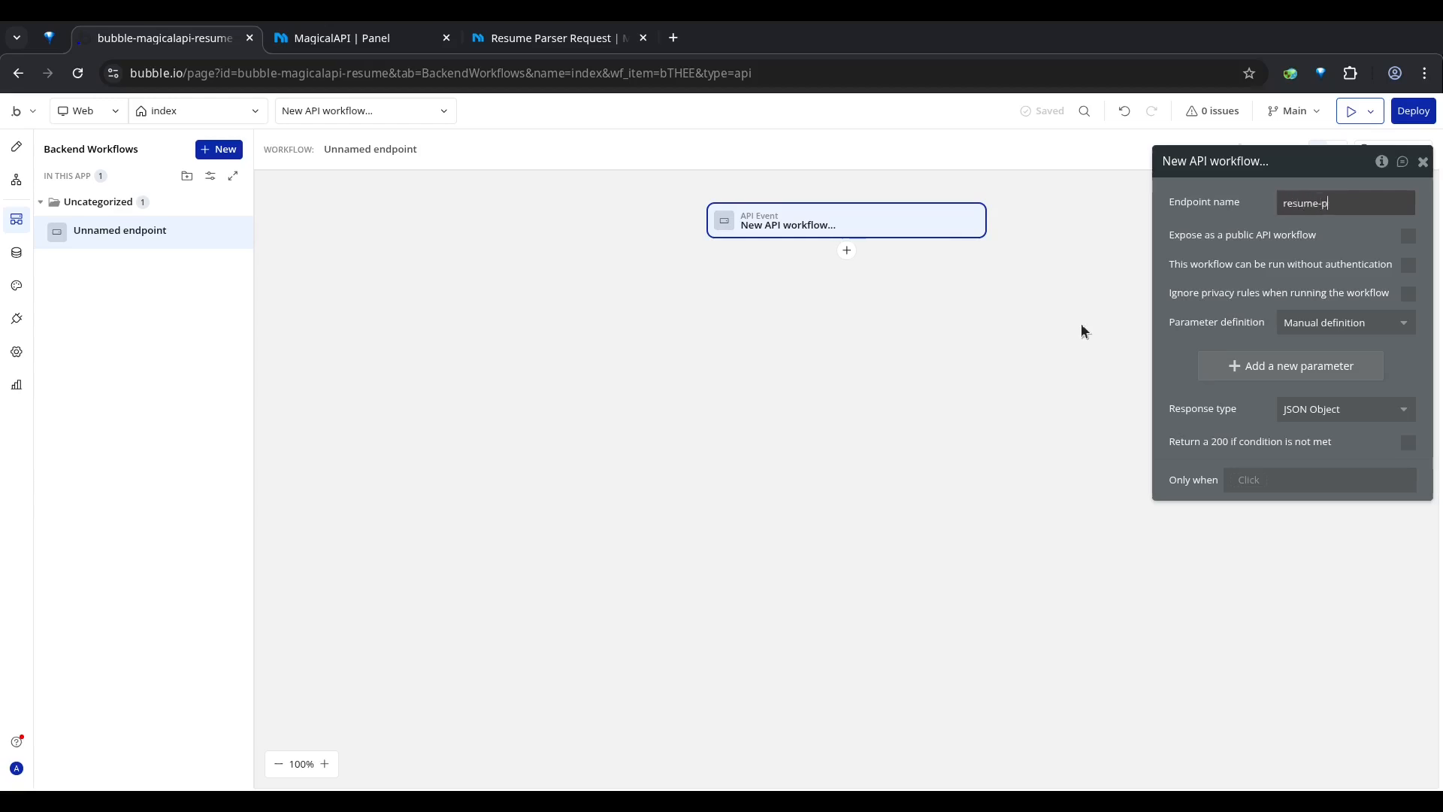
Step: Expose the resume-parser workflow as a public API, allow it to run without authentication and trigger it with POST
left_click(1409, 237)
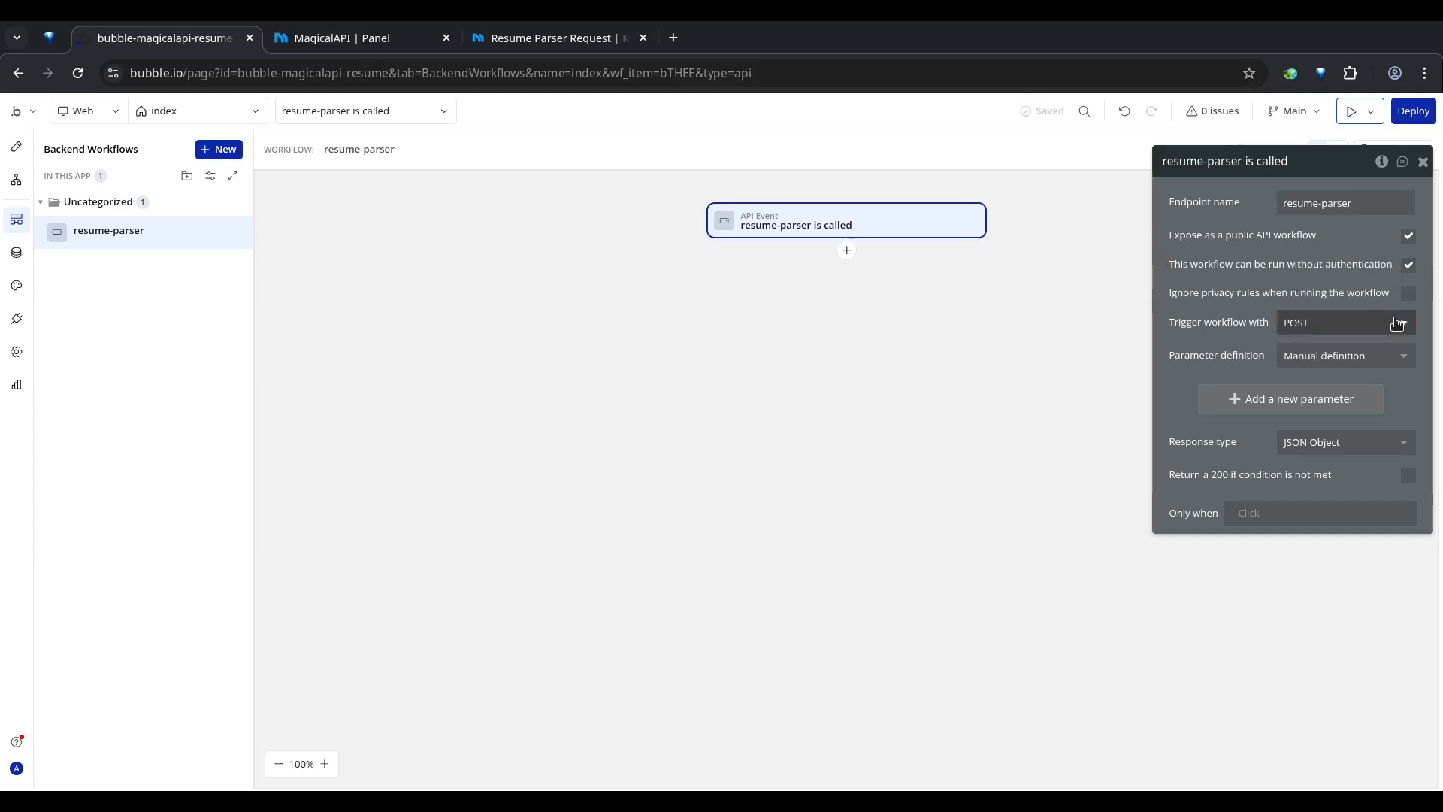
left_click(1312, 326)
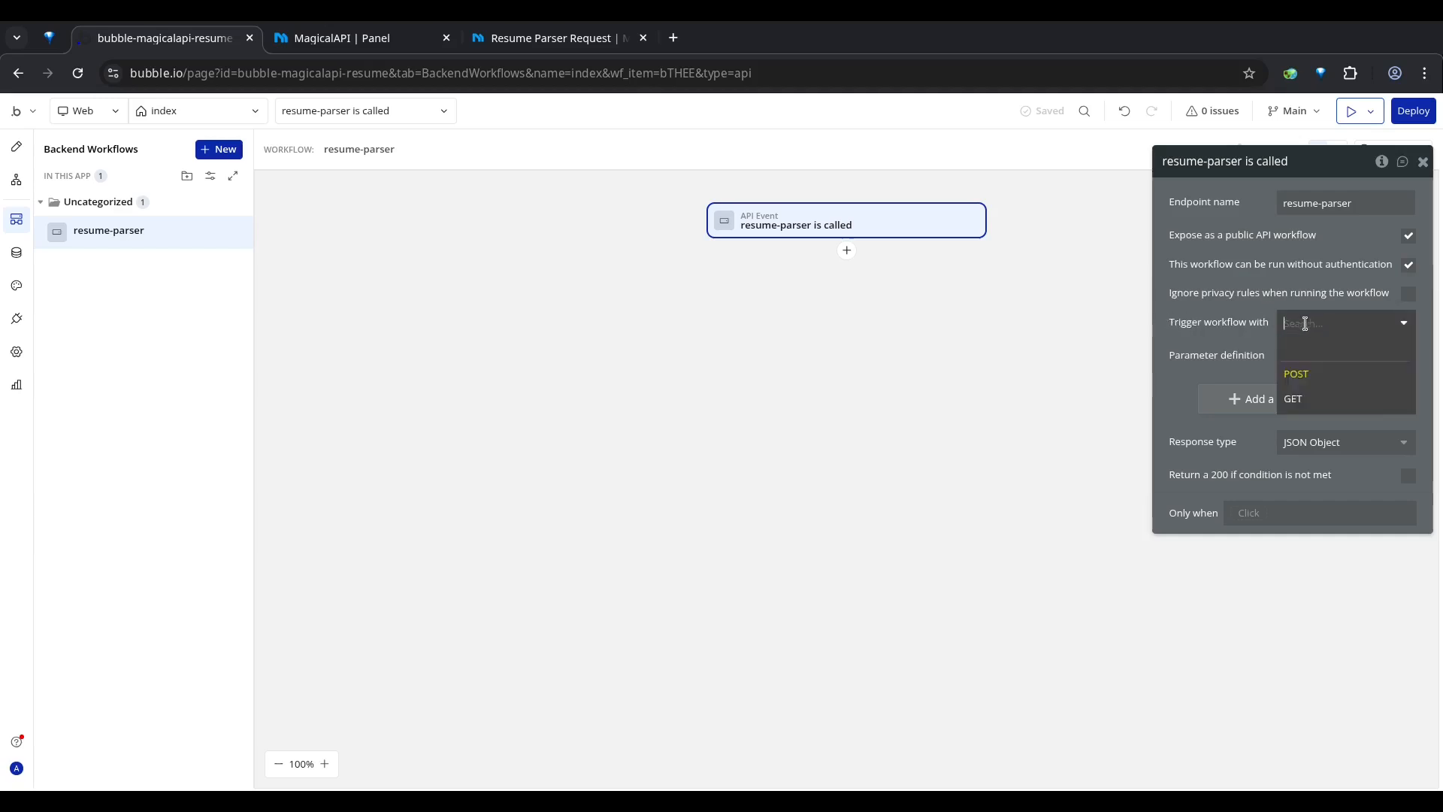
left_click(1306, 373)
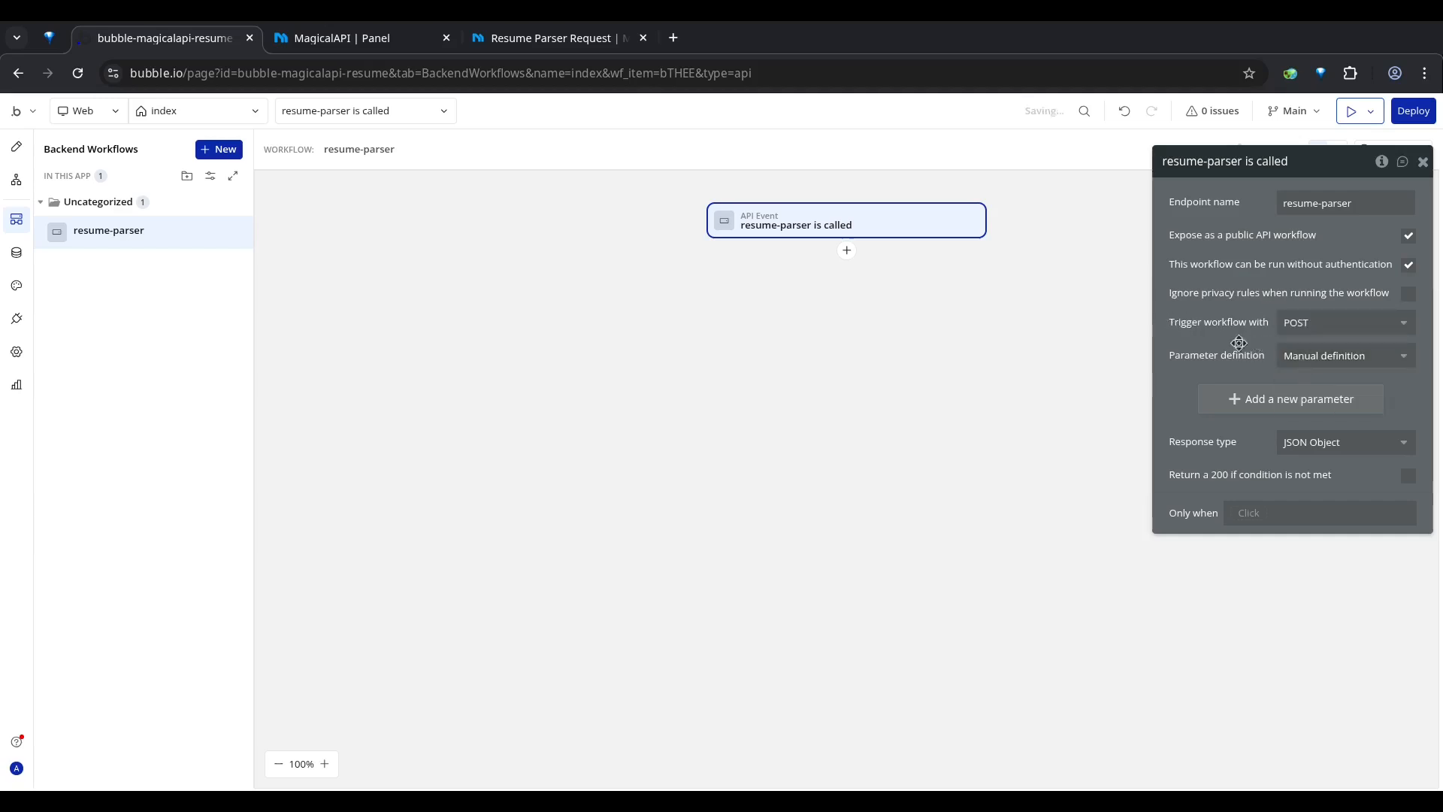
Step: Set the workflow's parameter definition to Detect request data, start the detection and copy the initialize URL
left_click(1308, 365)
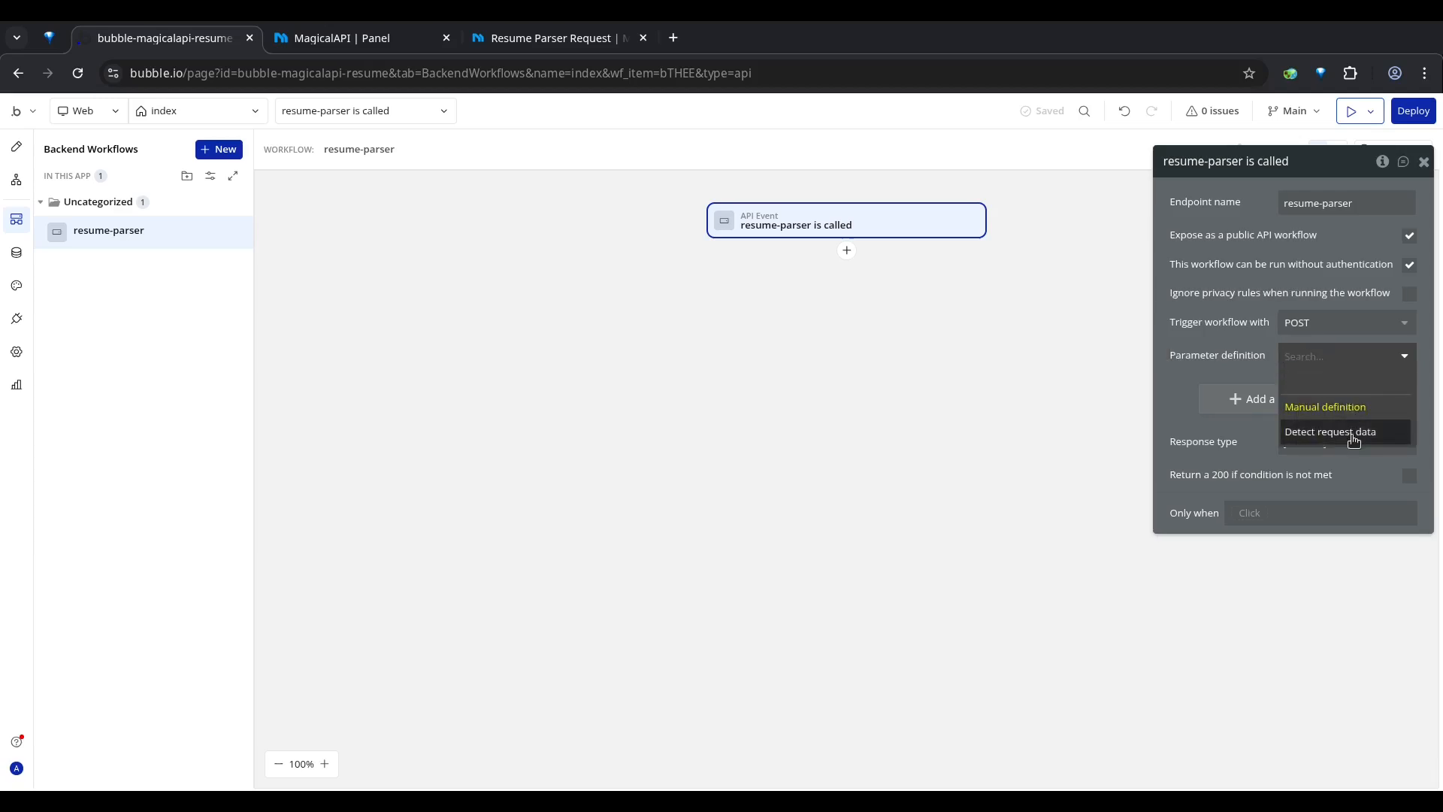
left_click(1296, 433)
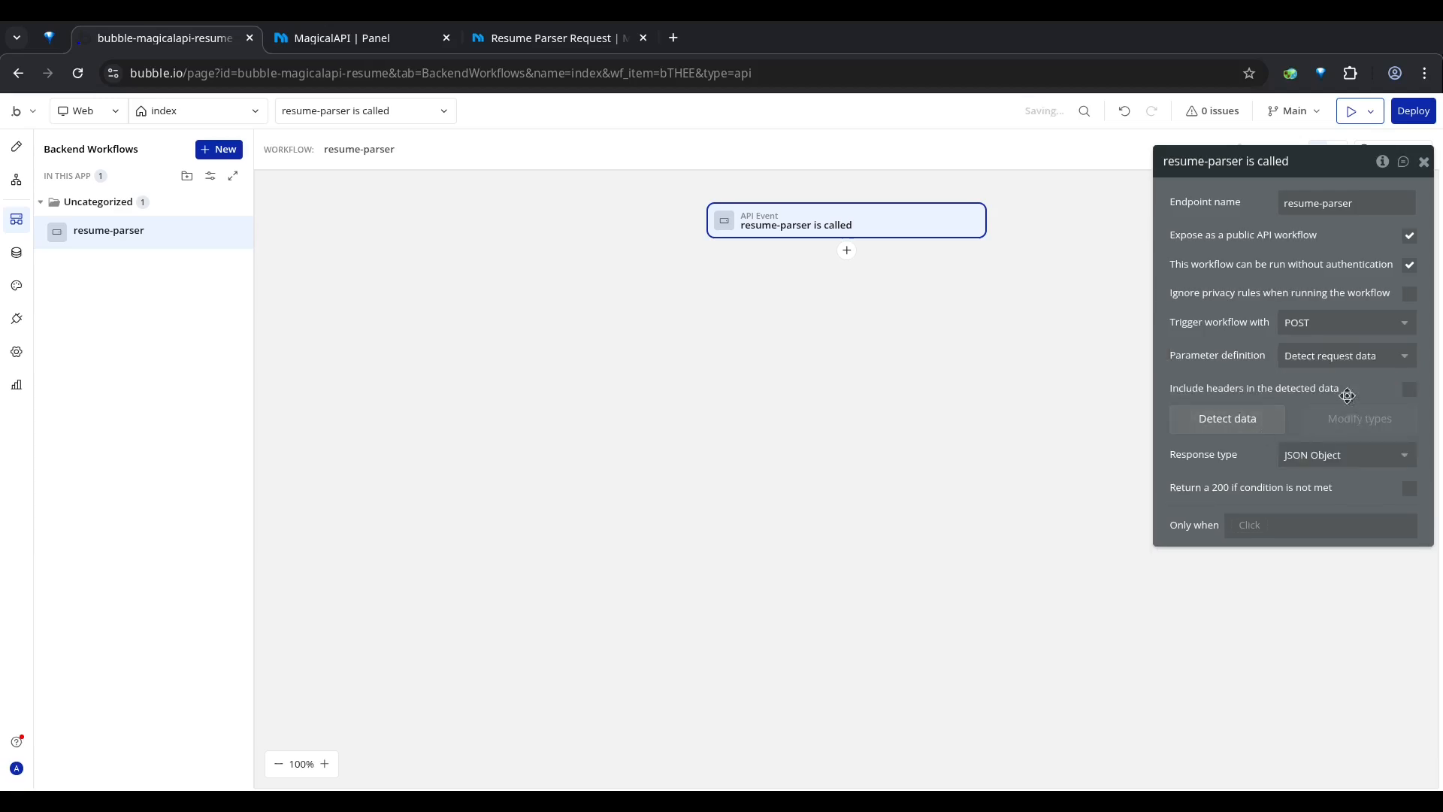
left_click(1255, 413)
left_click(685, 251)
key("ctrl+c")
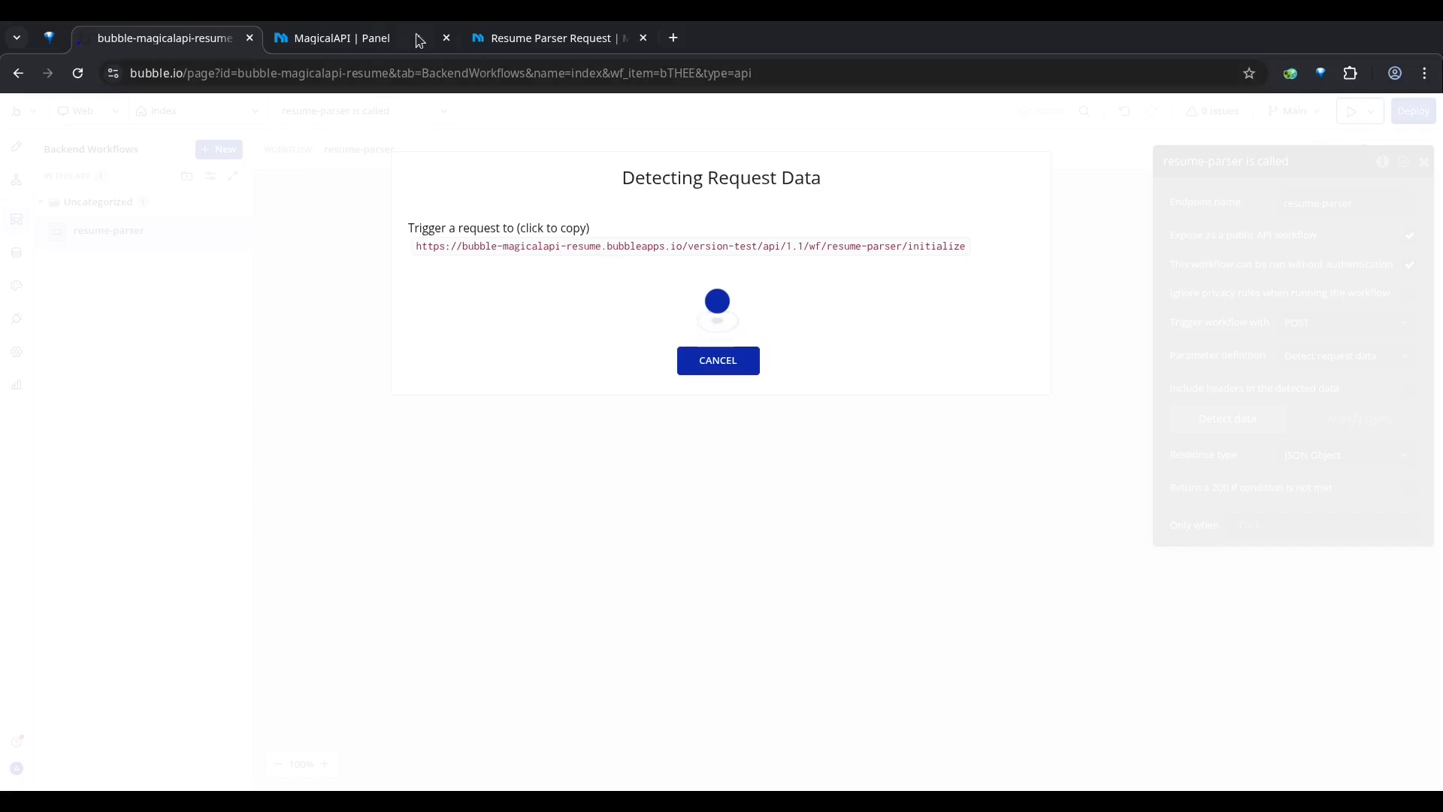
Step: Switch to the MagicalAPI Developer Hub and open the Webhook page at its Configure Webhook form
left_click(580, 45)
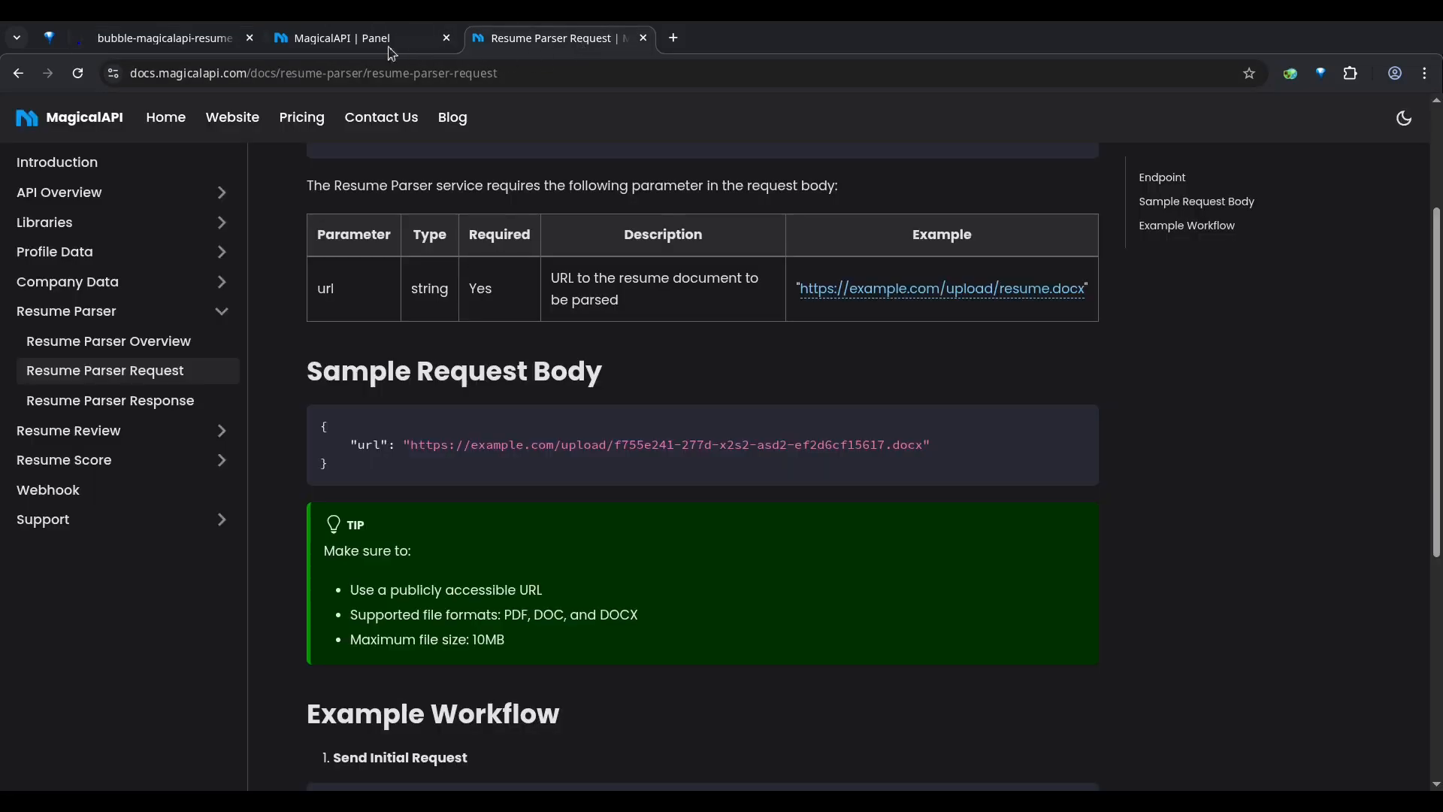
left_click(71, 113)
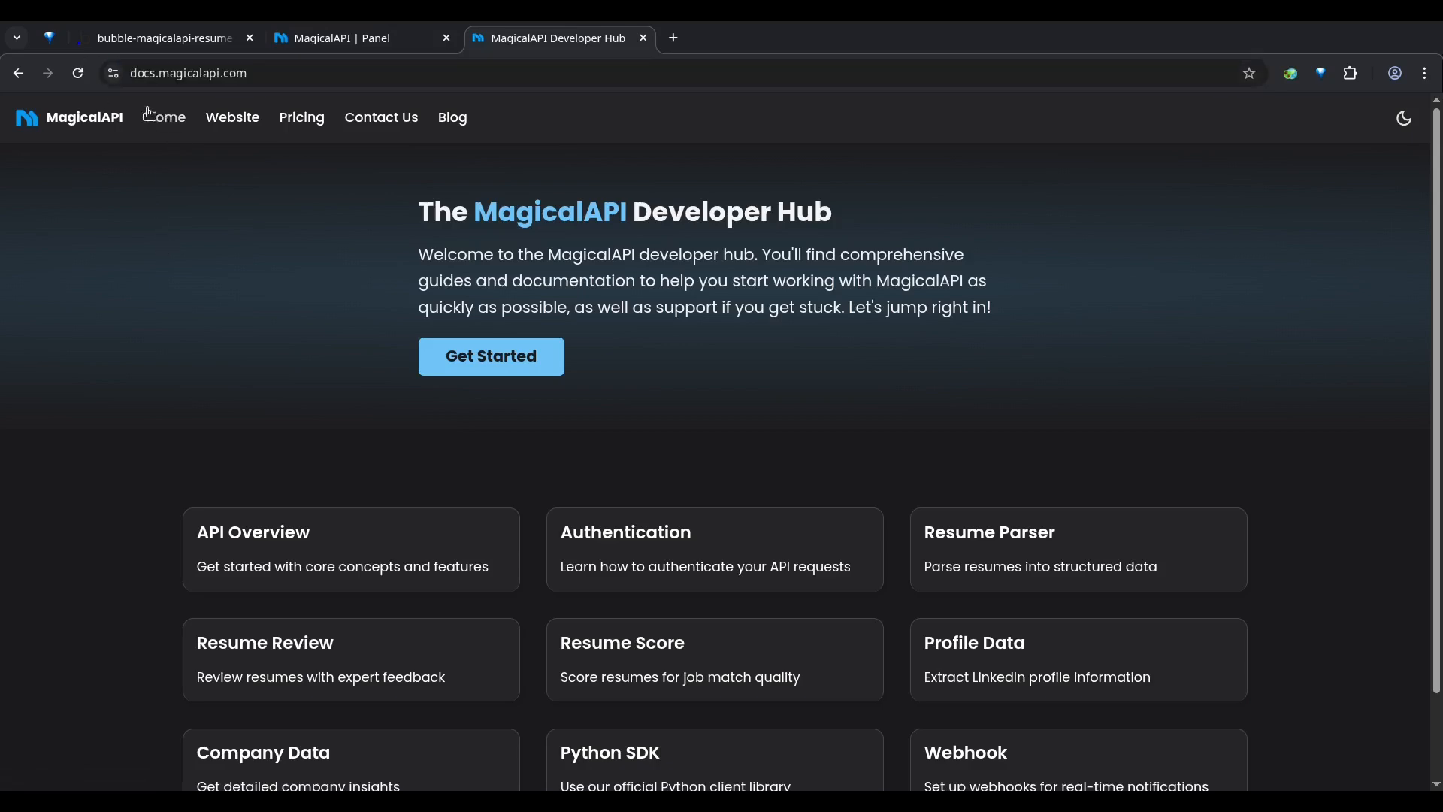
scroll(692, 526, "down", 2)
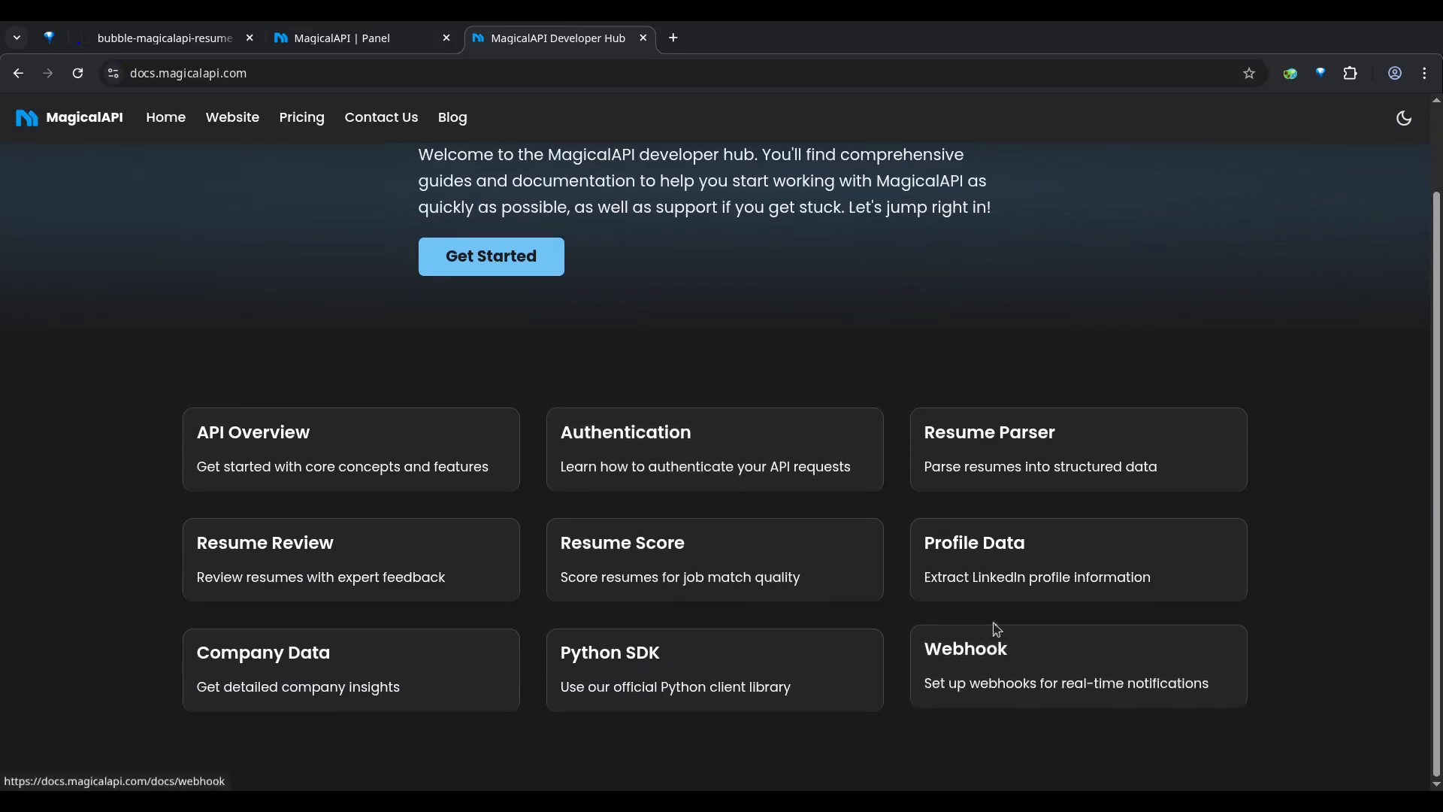
left_click(940, 688)
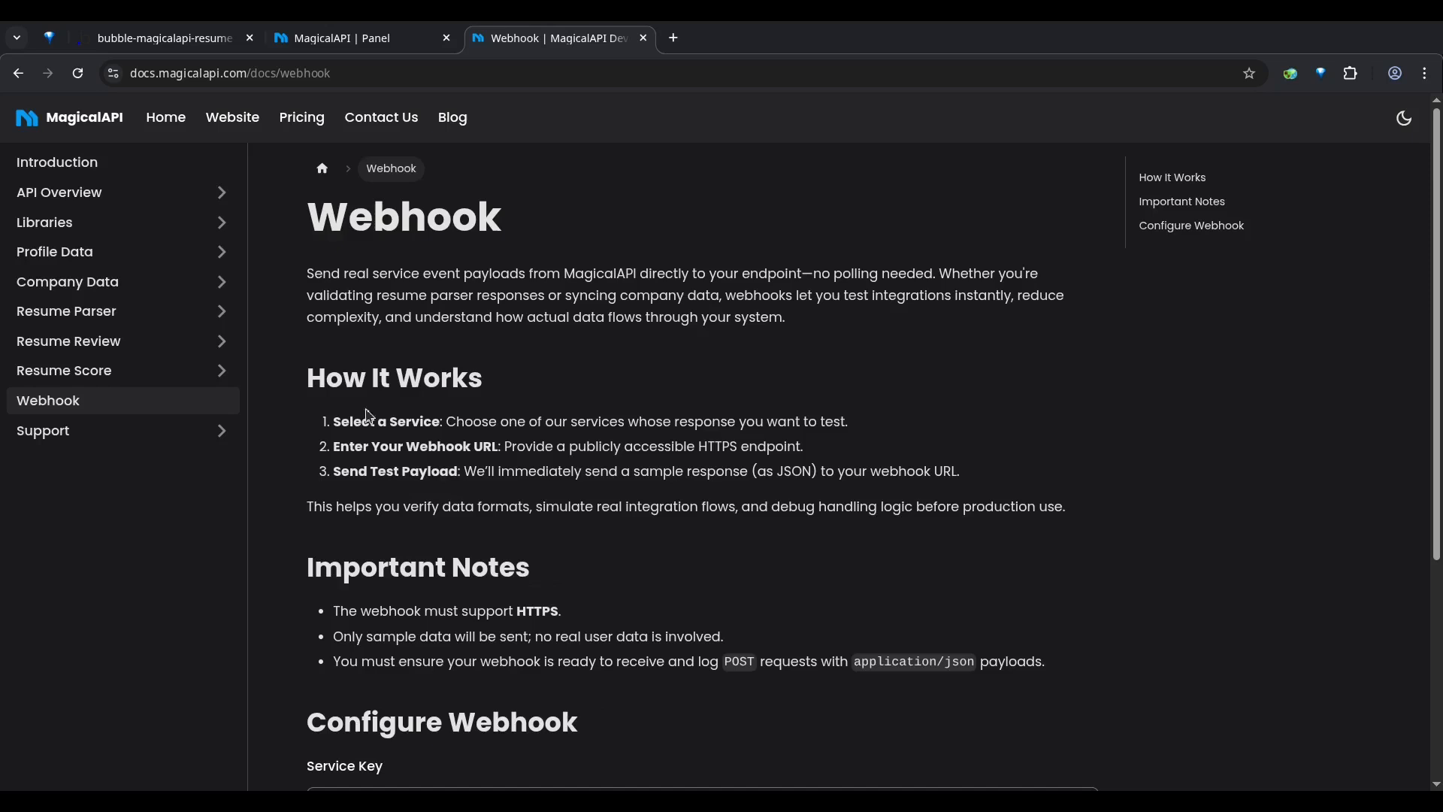
scroll(366, 270, "down", 3)
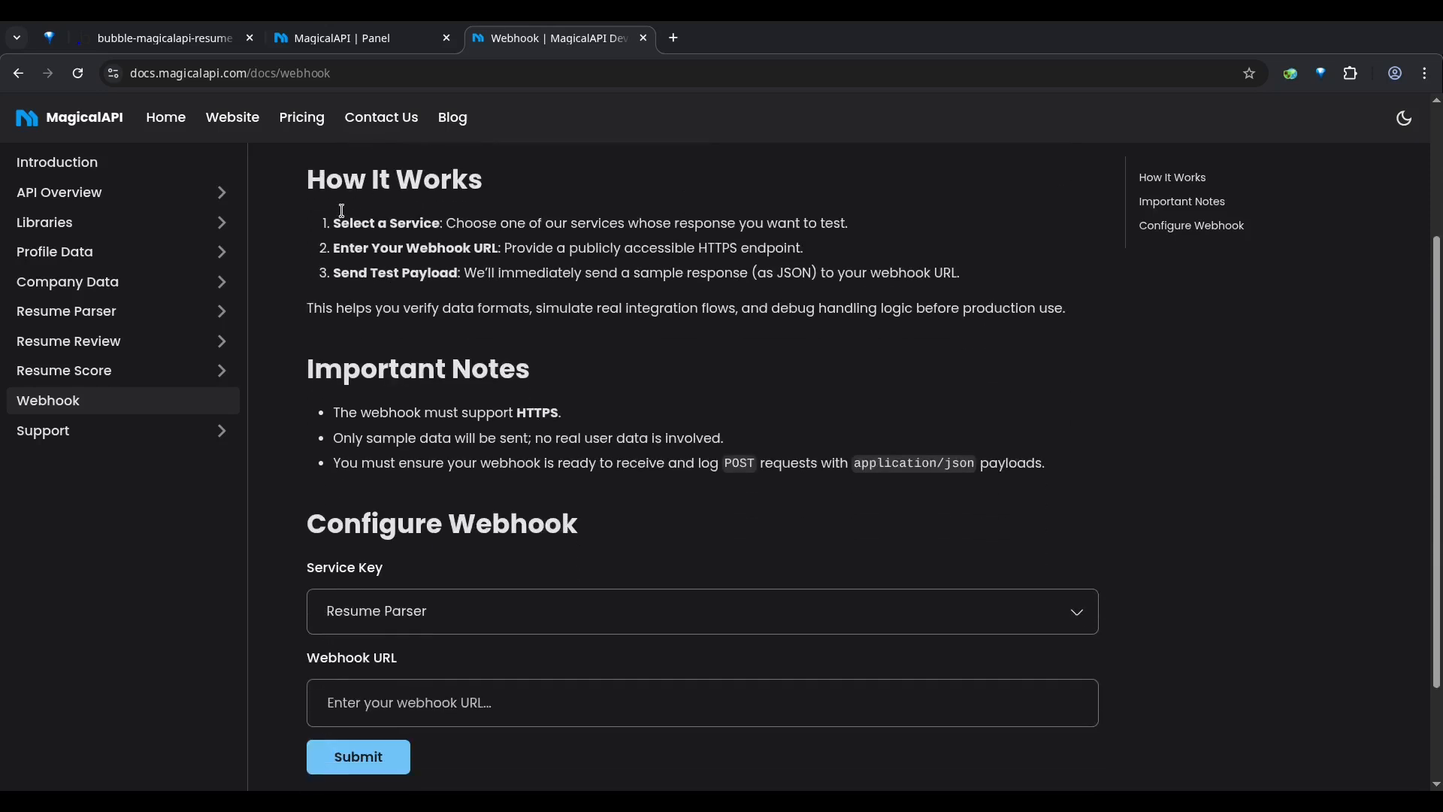
Step: Send a Resume Parser test payload to the copied resume-parser initialize URL through the Configure Webhook form
scroll(346, 218, "down", 2)
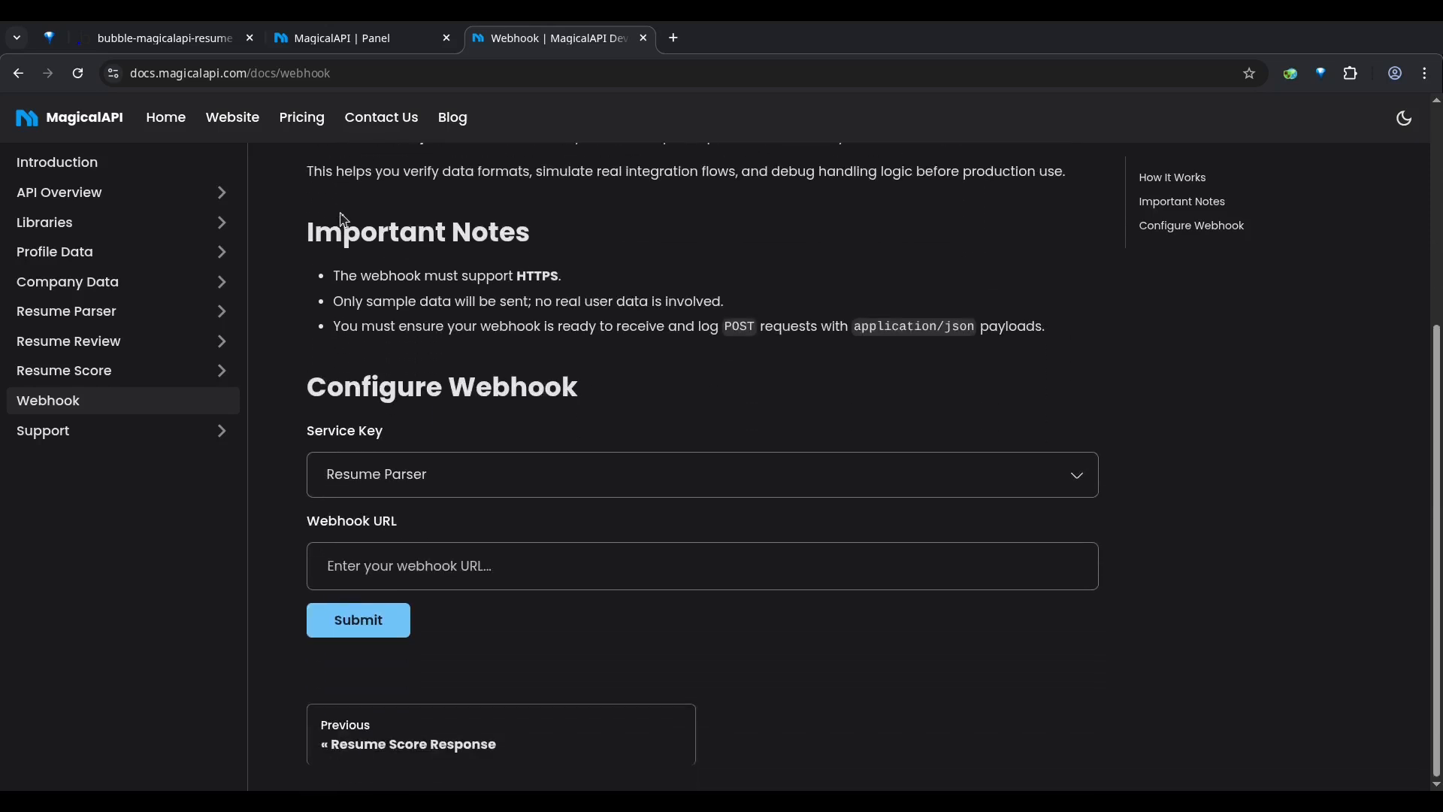
left_click(346, 480)
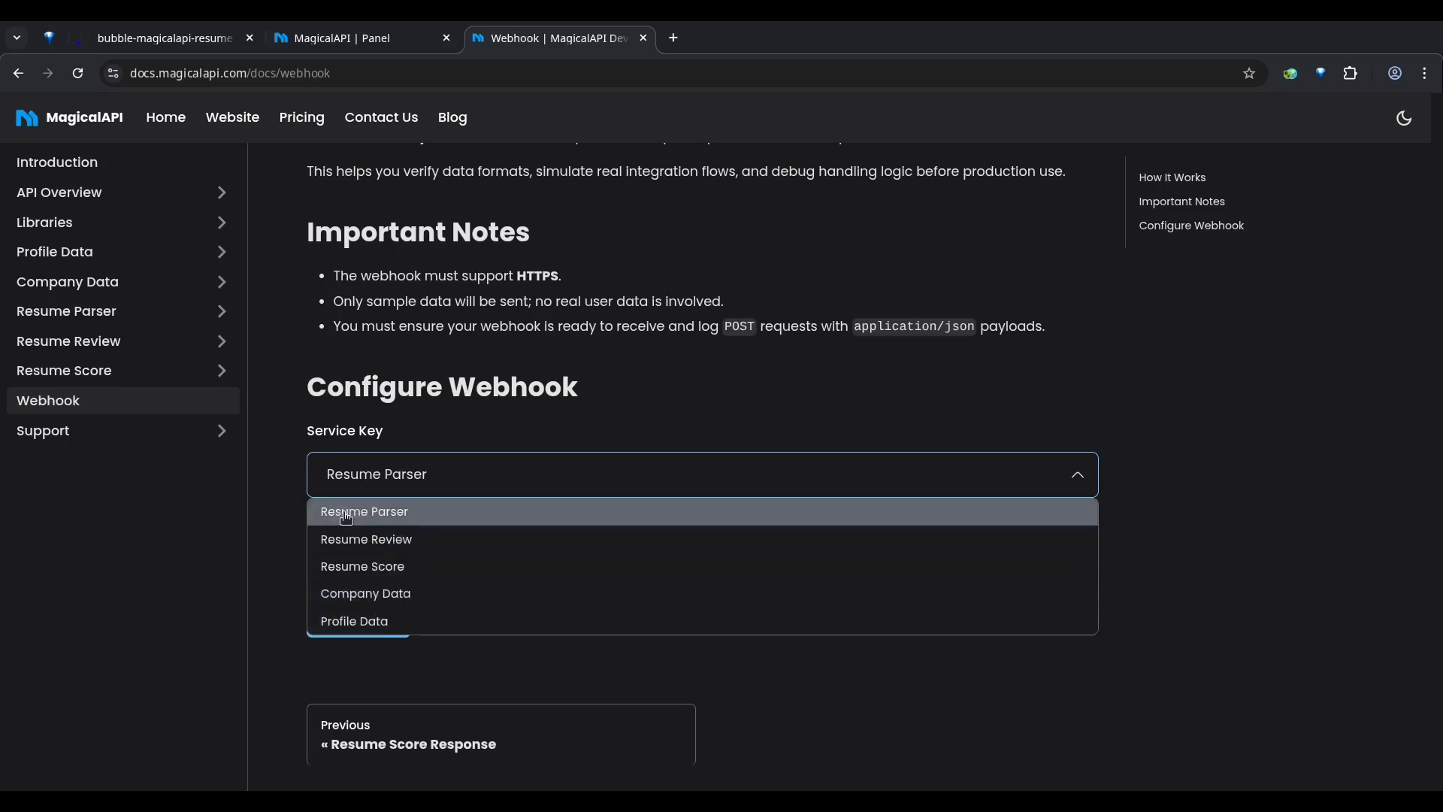
left_click(346, 517)
left_click(391, 564)
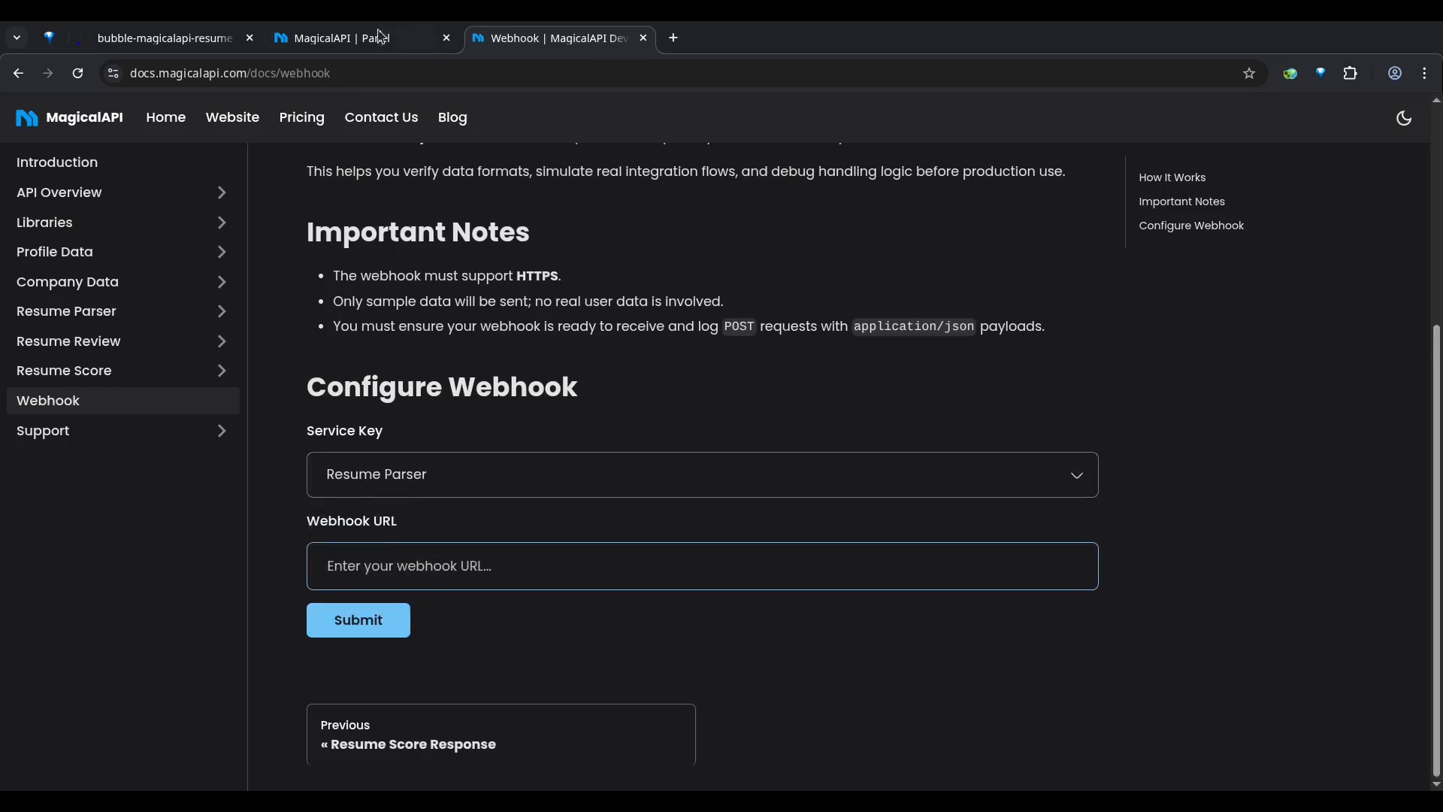
key("ctrl+v")
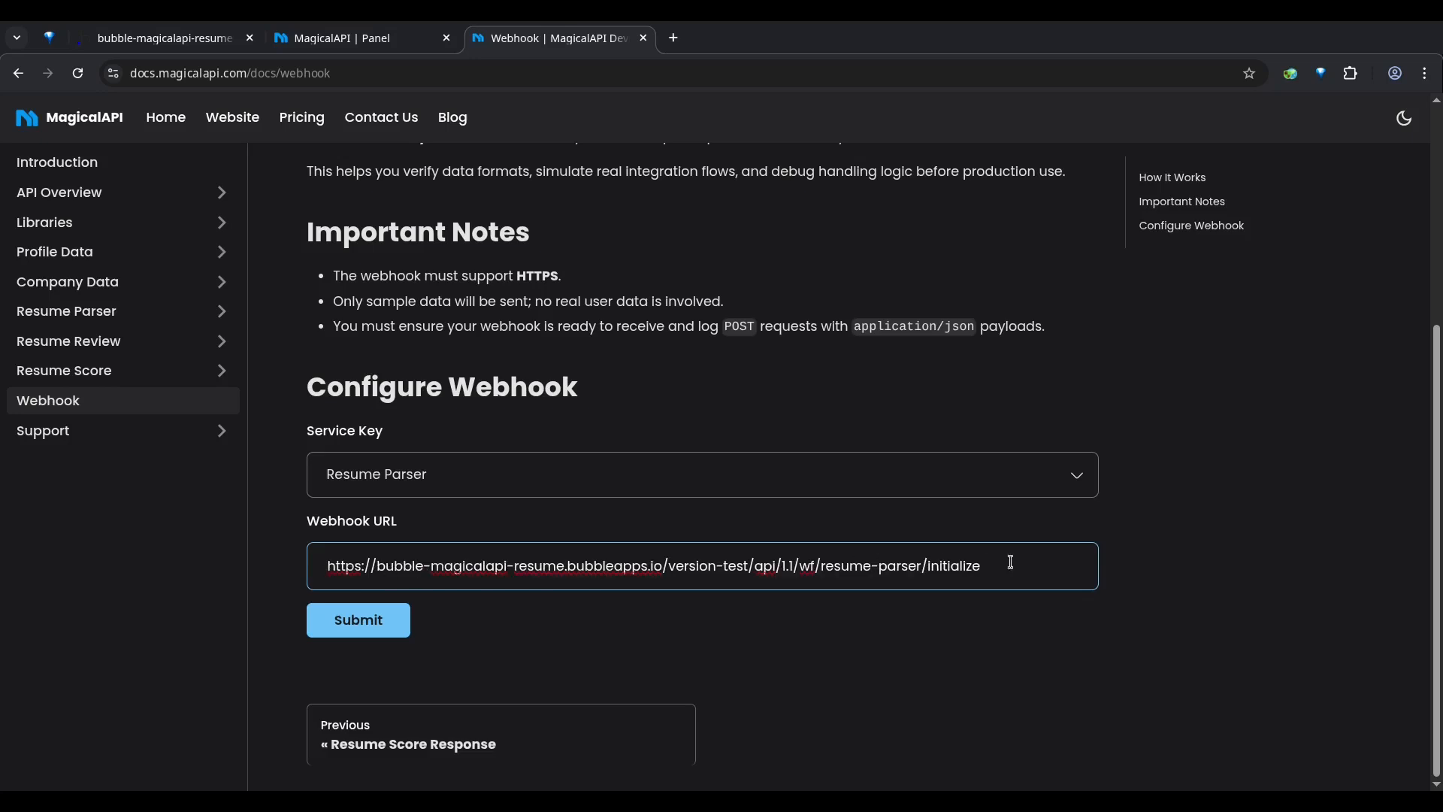
left_click_drag(605, 574, 328, 569)
left_click(348, 569)
left_click(549, 643)
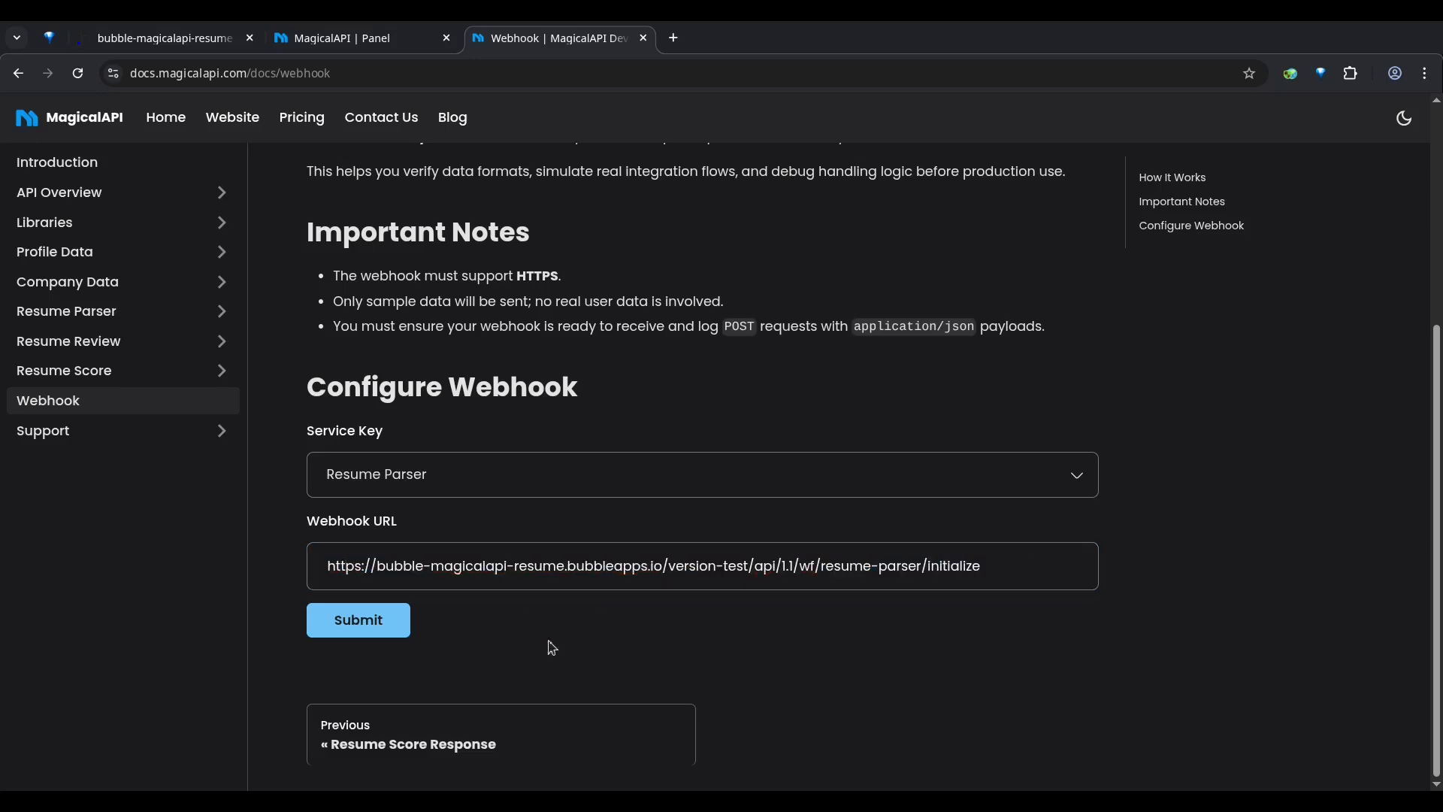
left_click(348, 626)
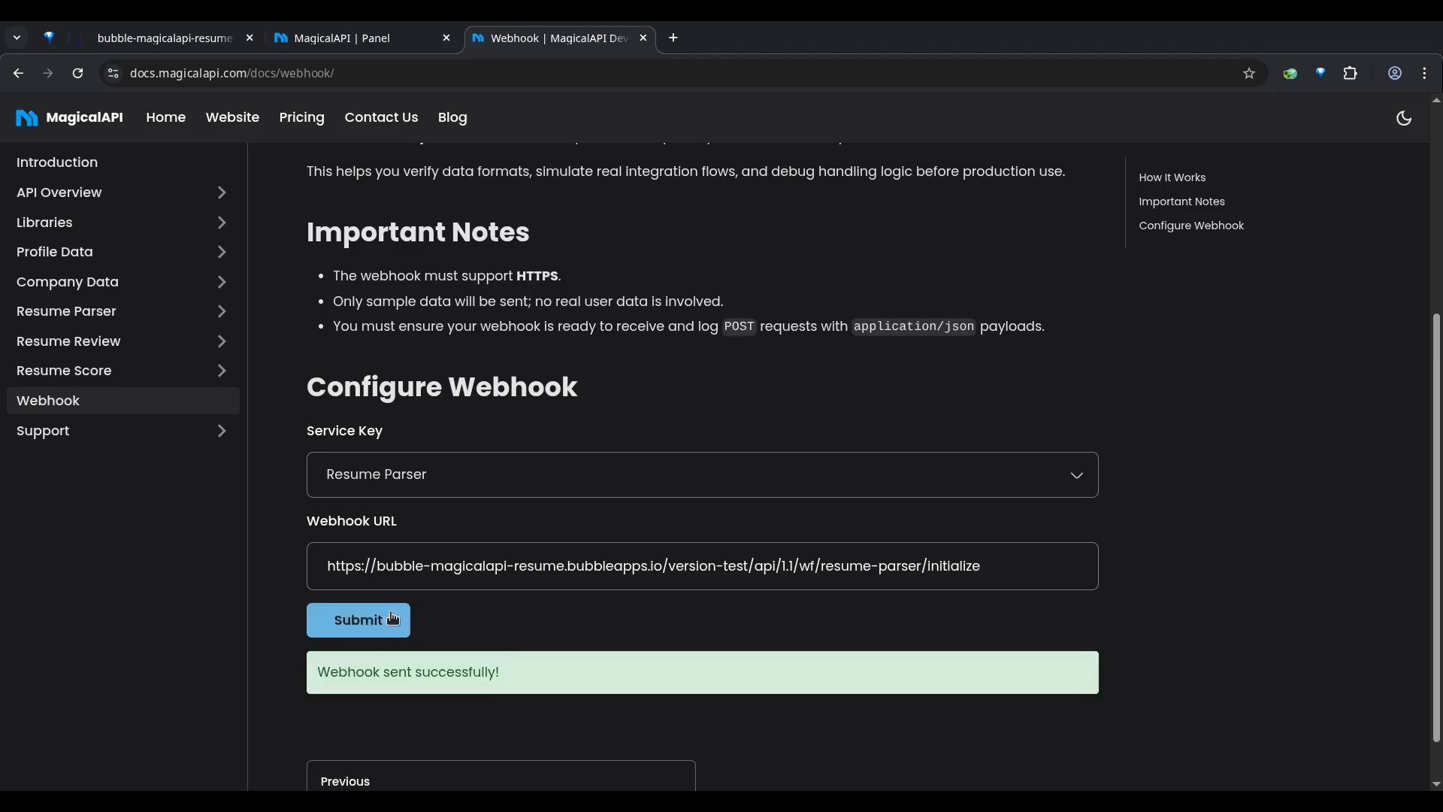
scroll(566, 624, "down", 1)
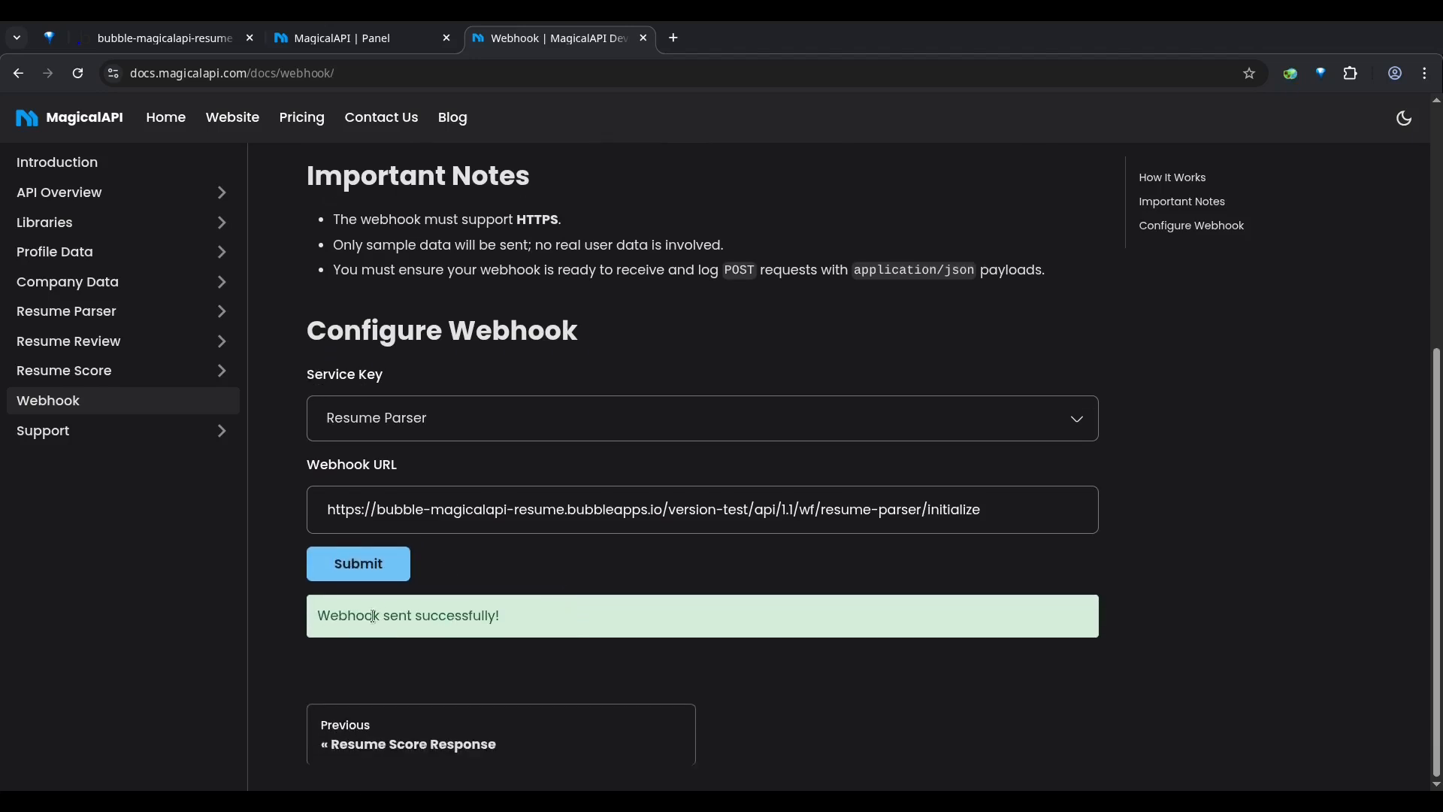
Step: Return to the Bubble editor, review the detected API Workflow Request data fields and save them
left_click(169, 46)
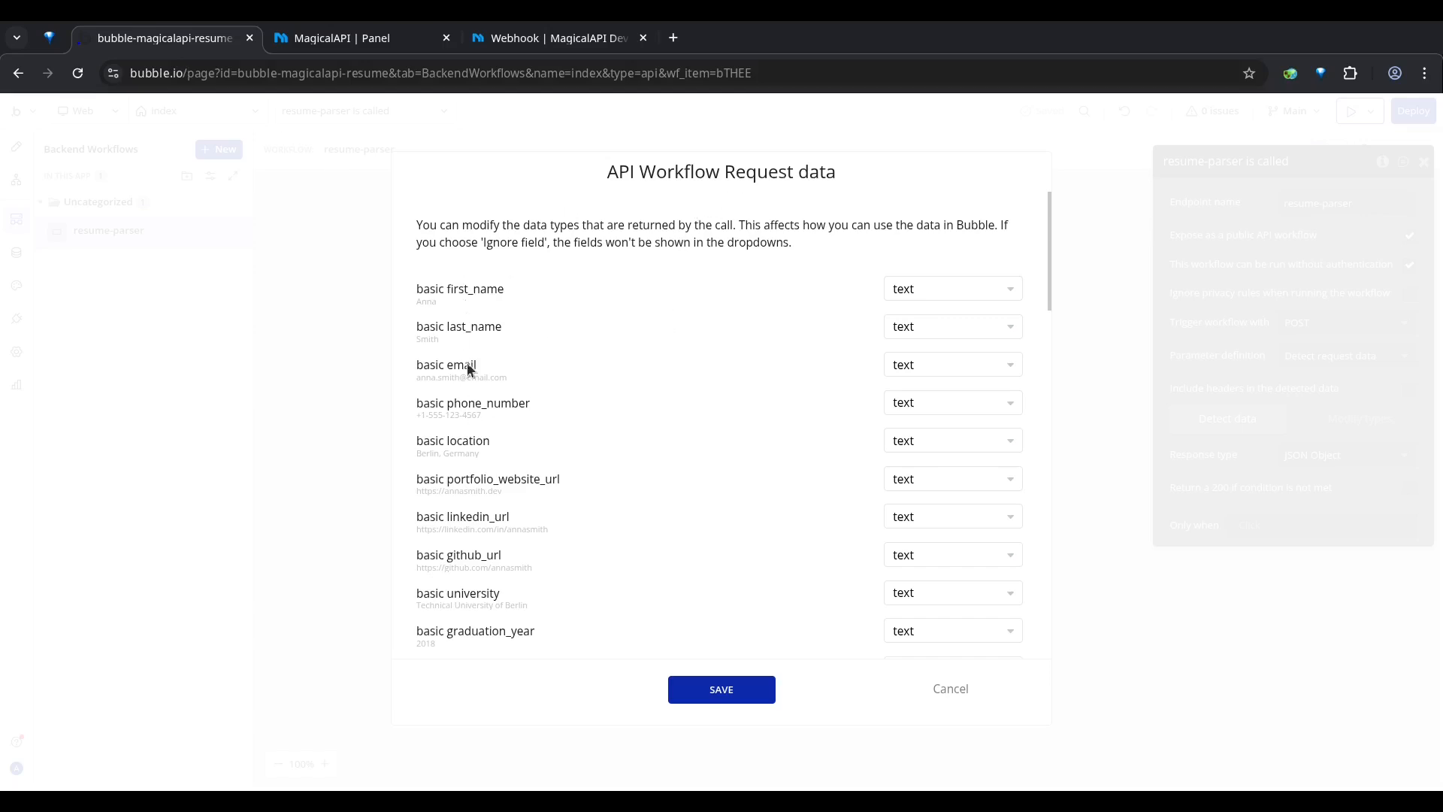
scroll(471, 283, "down", 15)
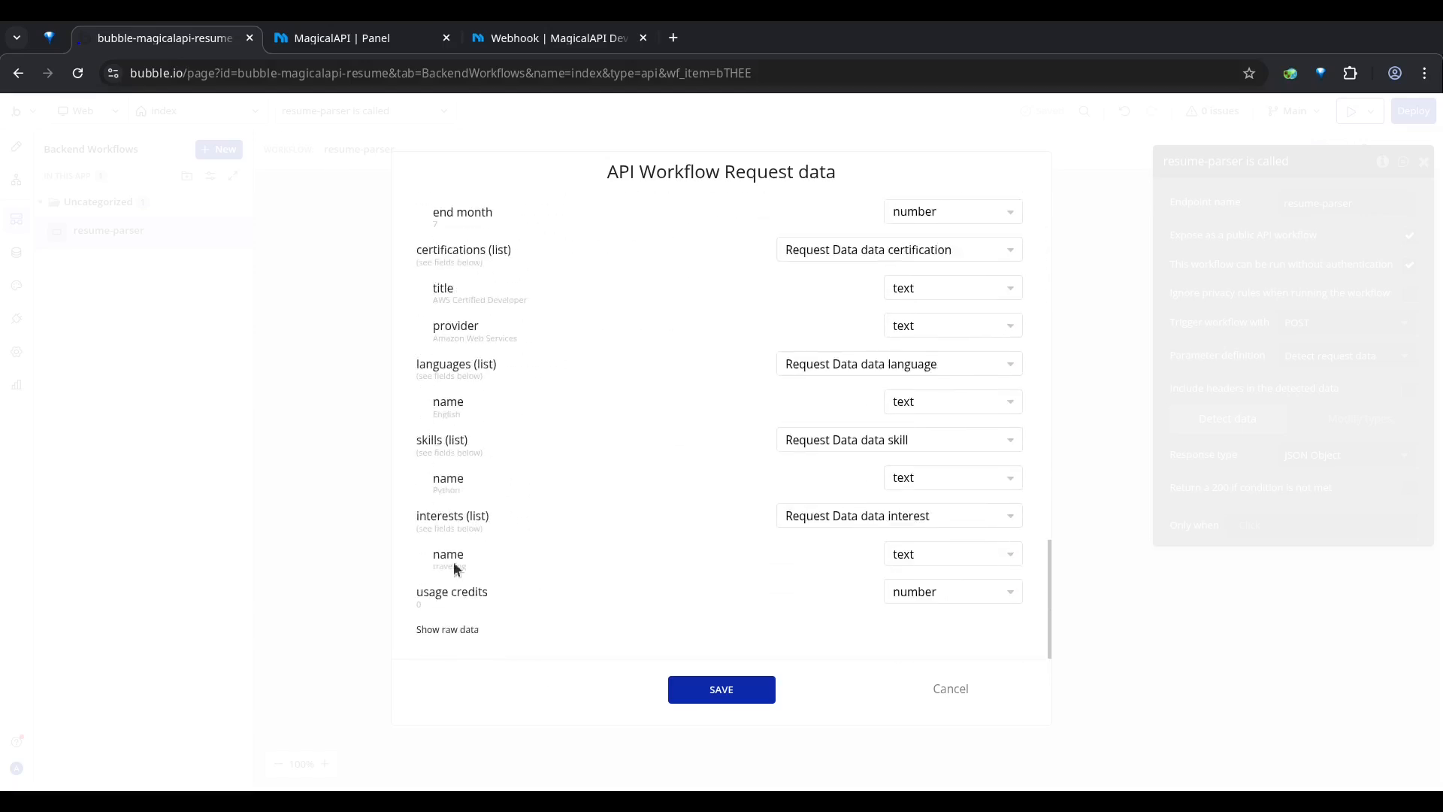
scroll(461, 557, "up", 15)
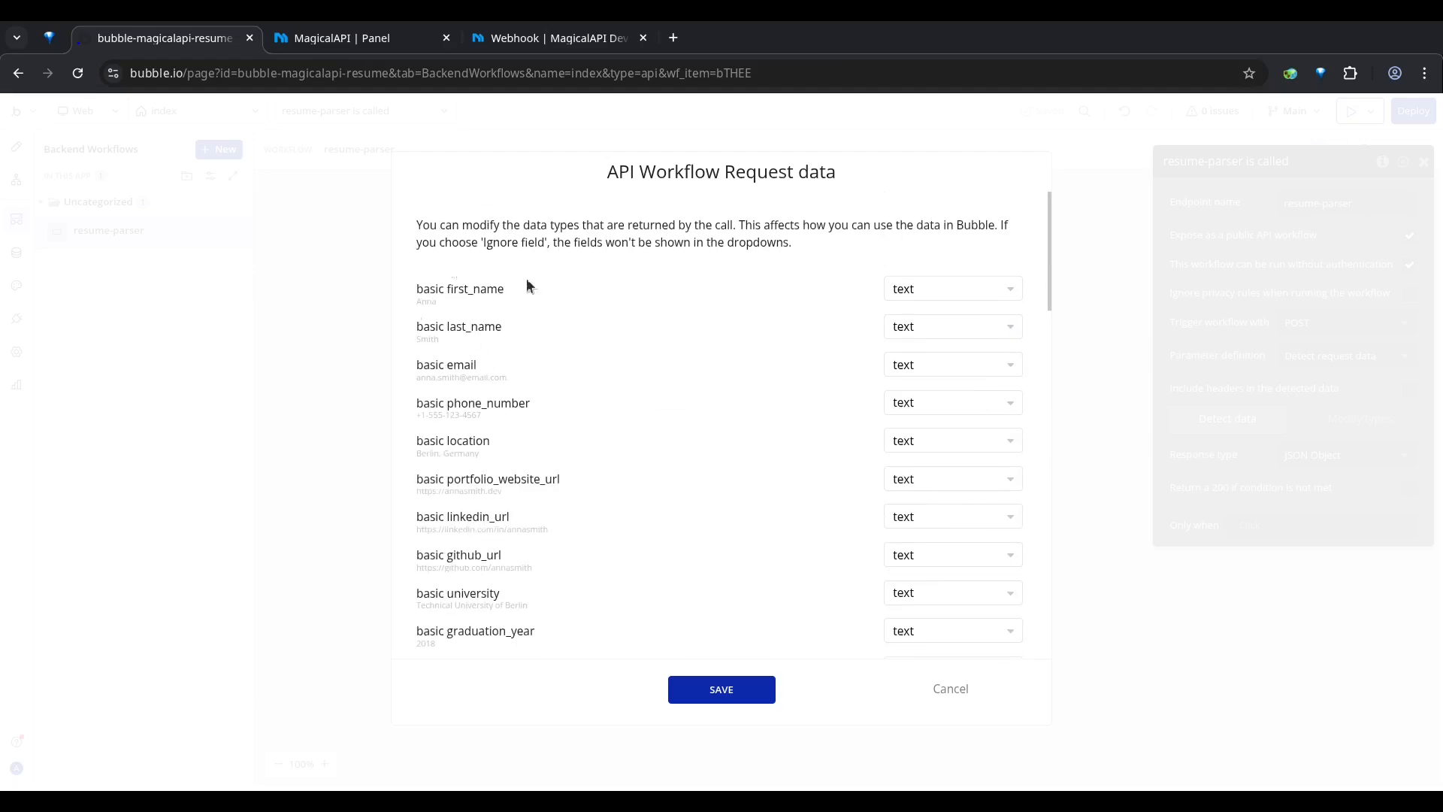
scroll(624, 568, "down", 15)
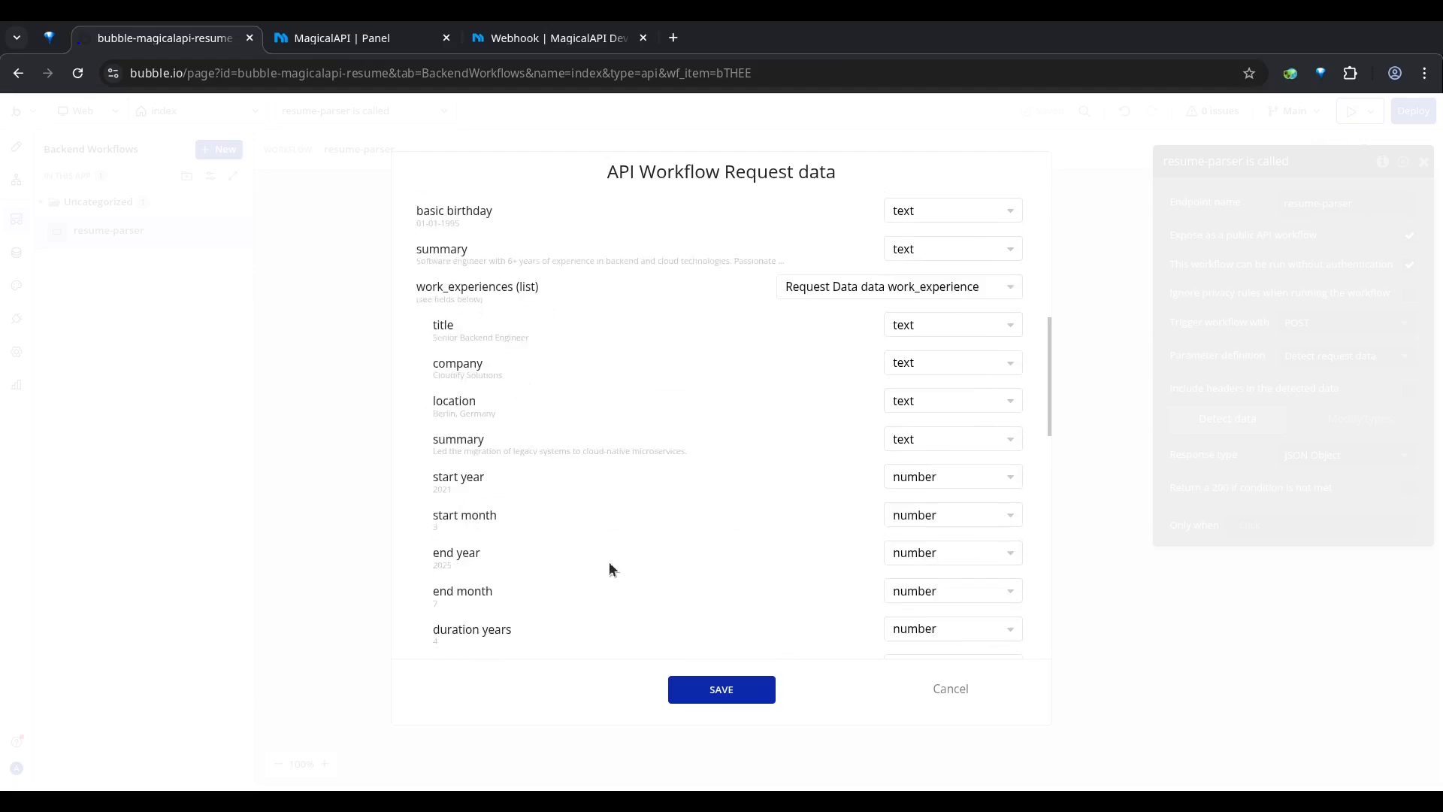
left_click(723, 690)
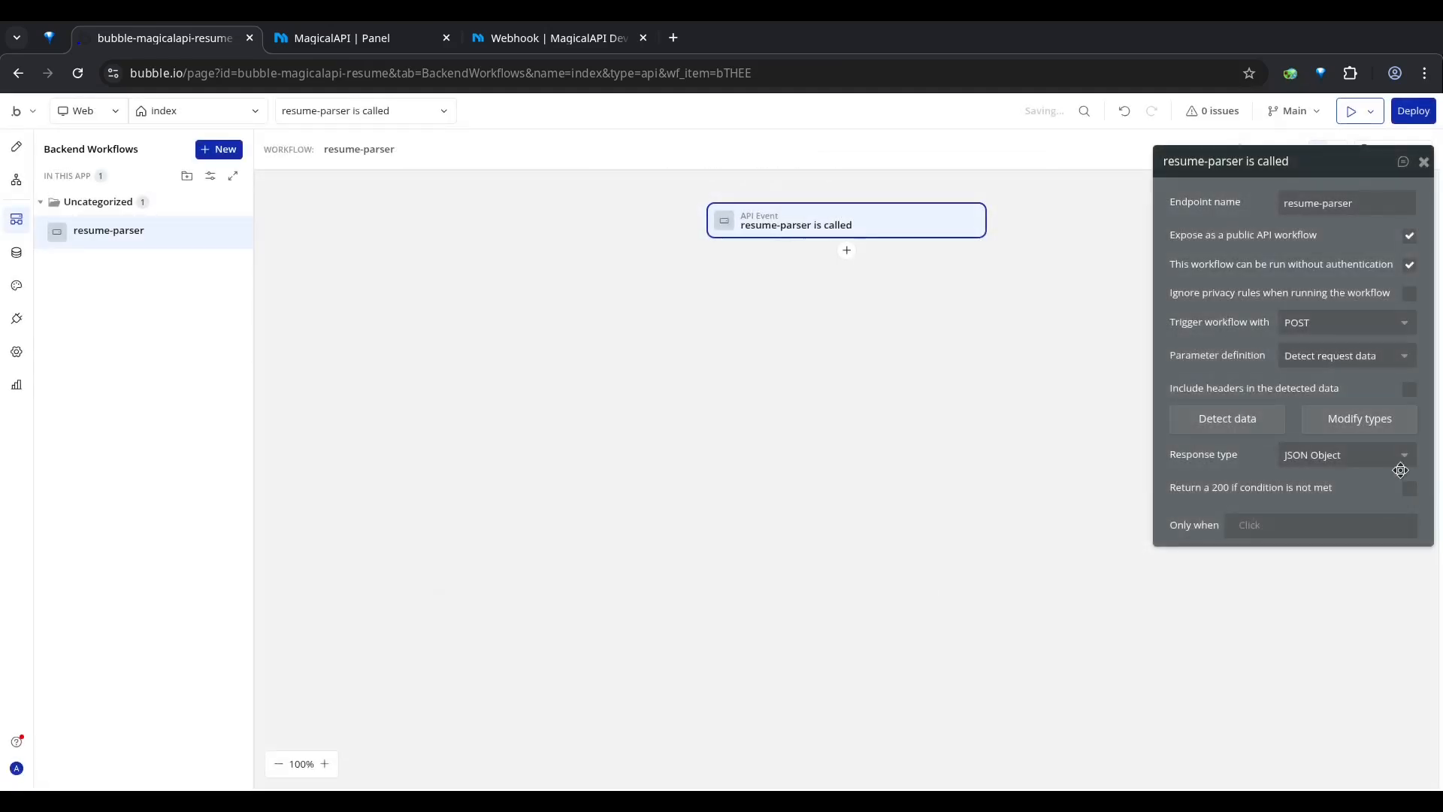
Step: Add a Create a new thing action after the resume-parser is called event
left_click(848, 251)
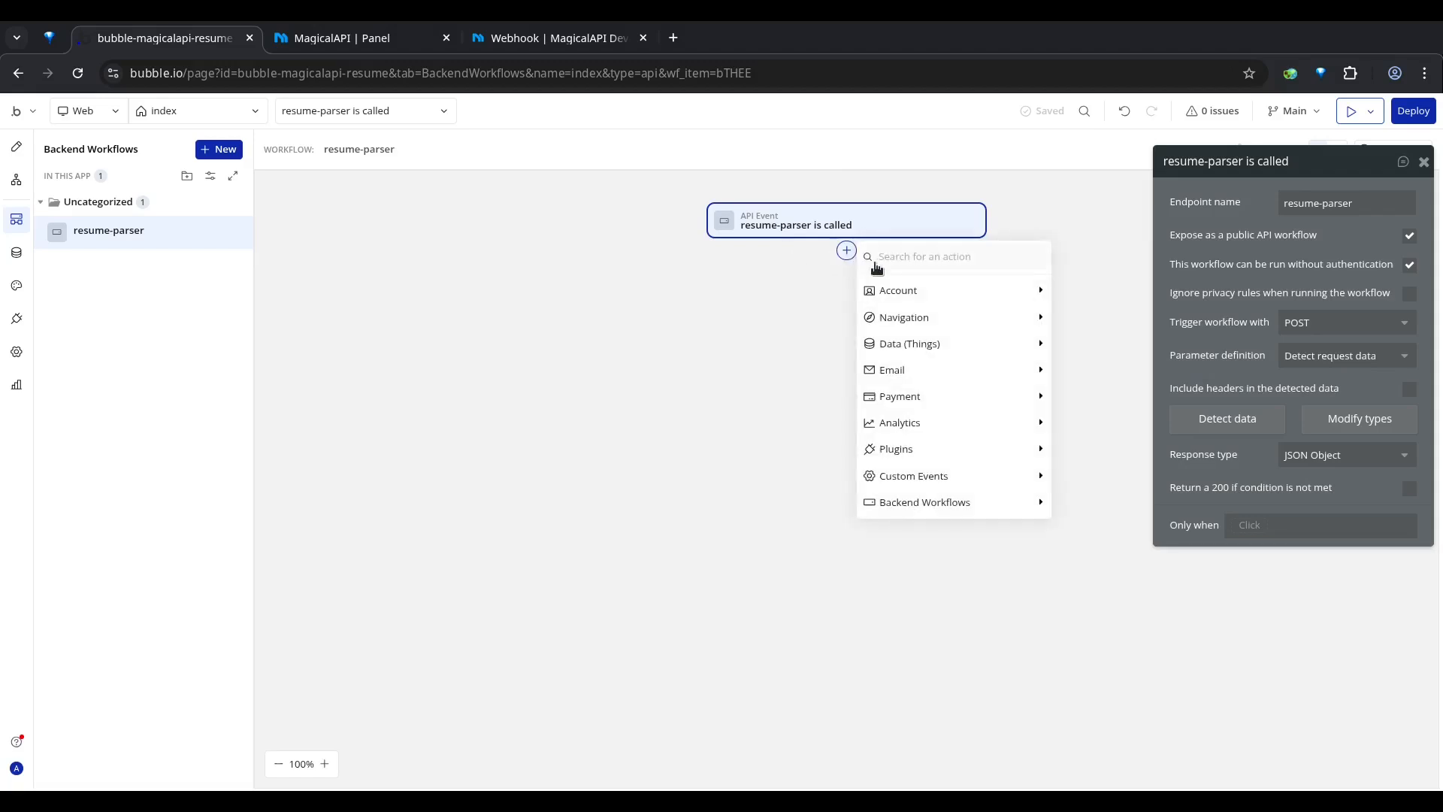
mouse_move(905, 447)
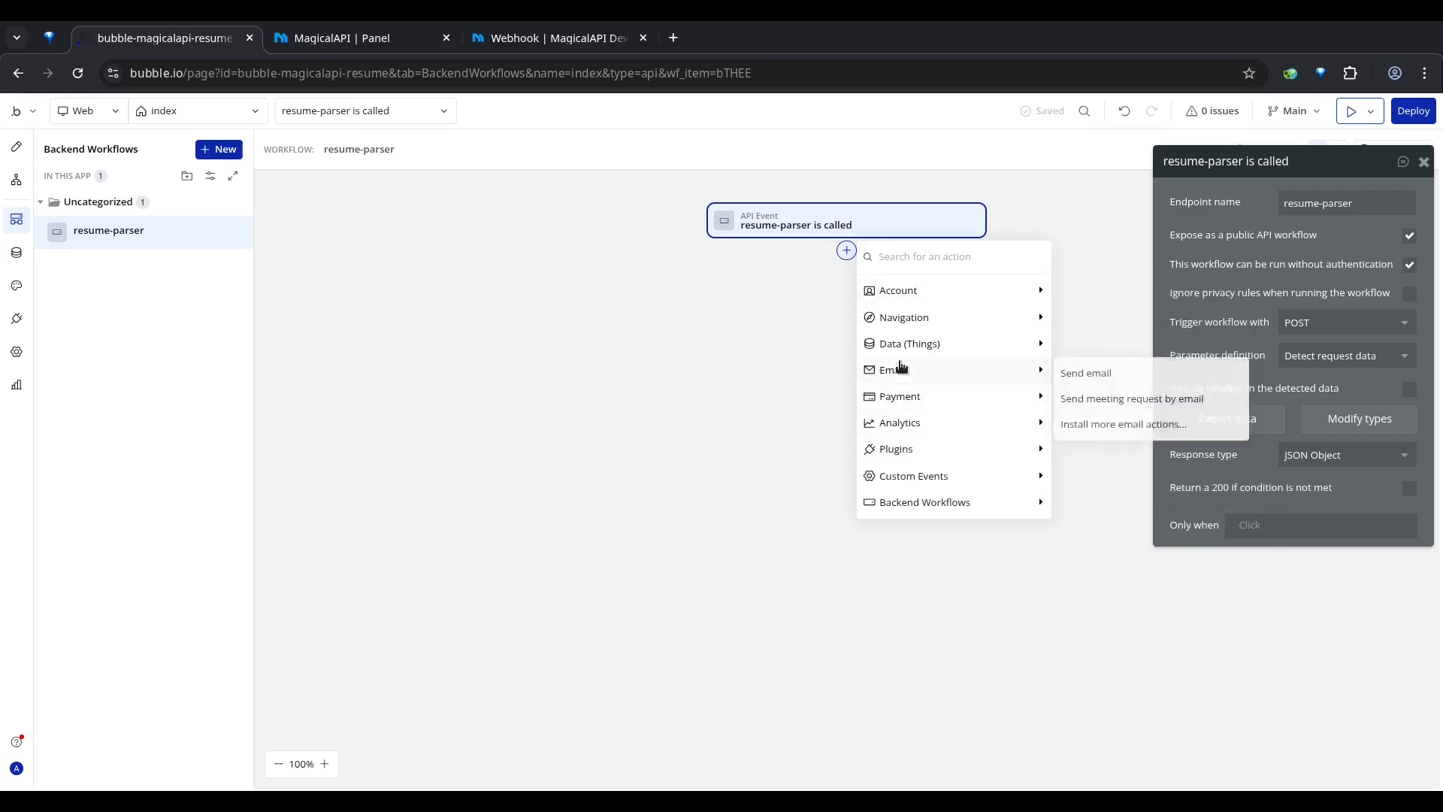
mouse_move(912, 351)
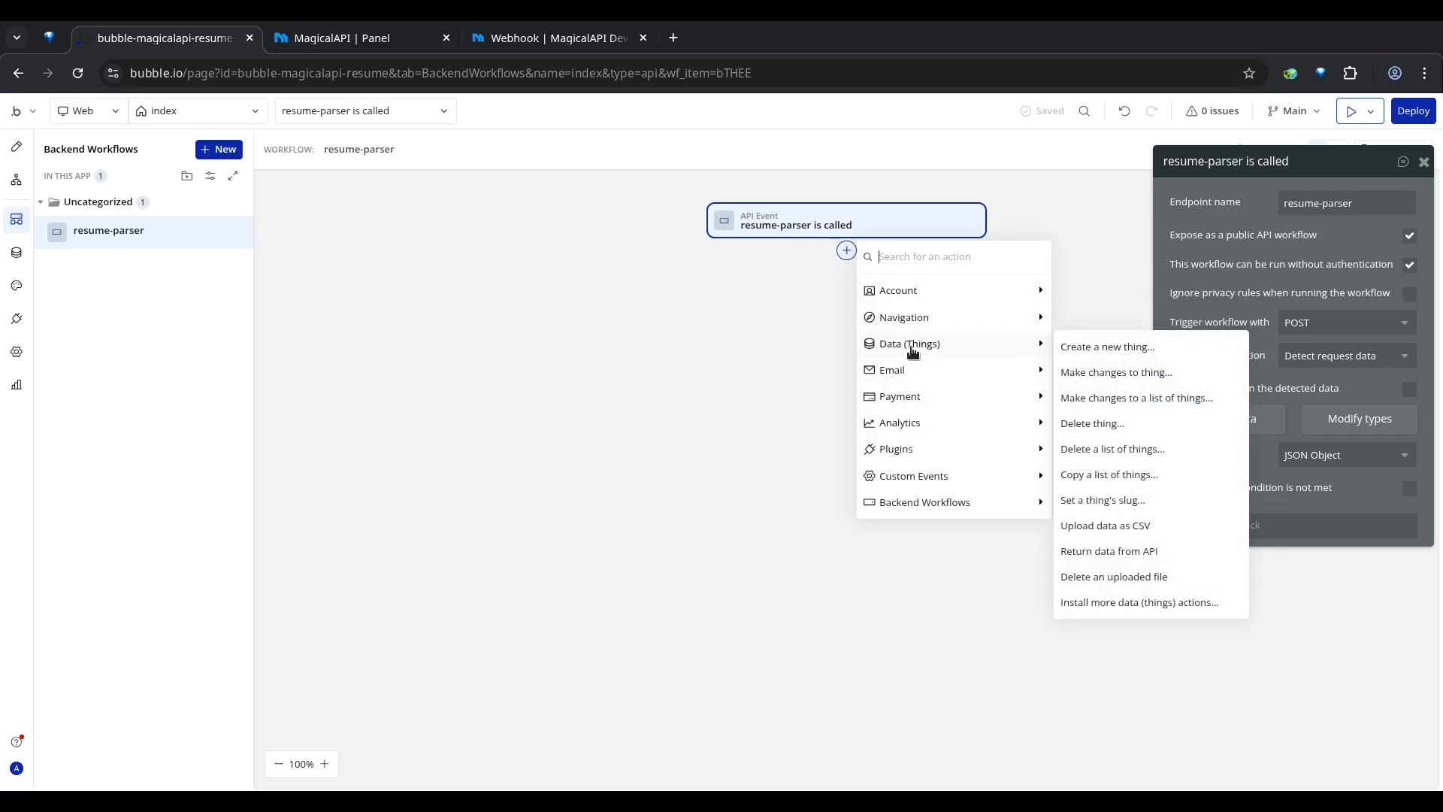
left_click(1101, 348)
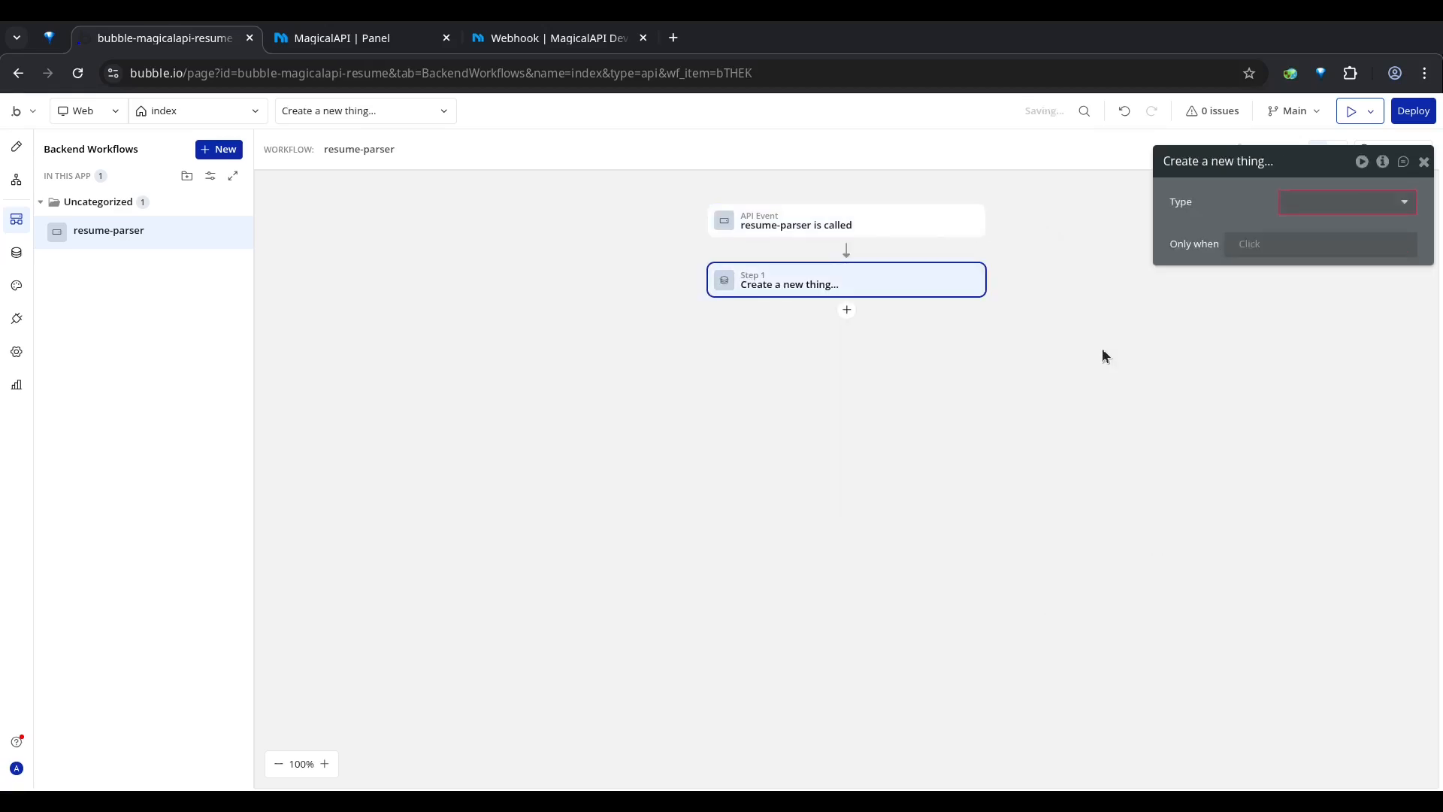
Step: Create a new data type named Resume Data as the action's type
left_click(1325, 208)
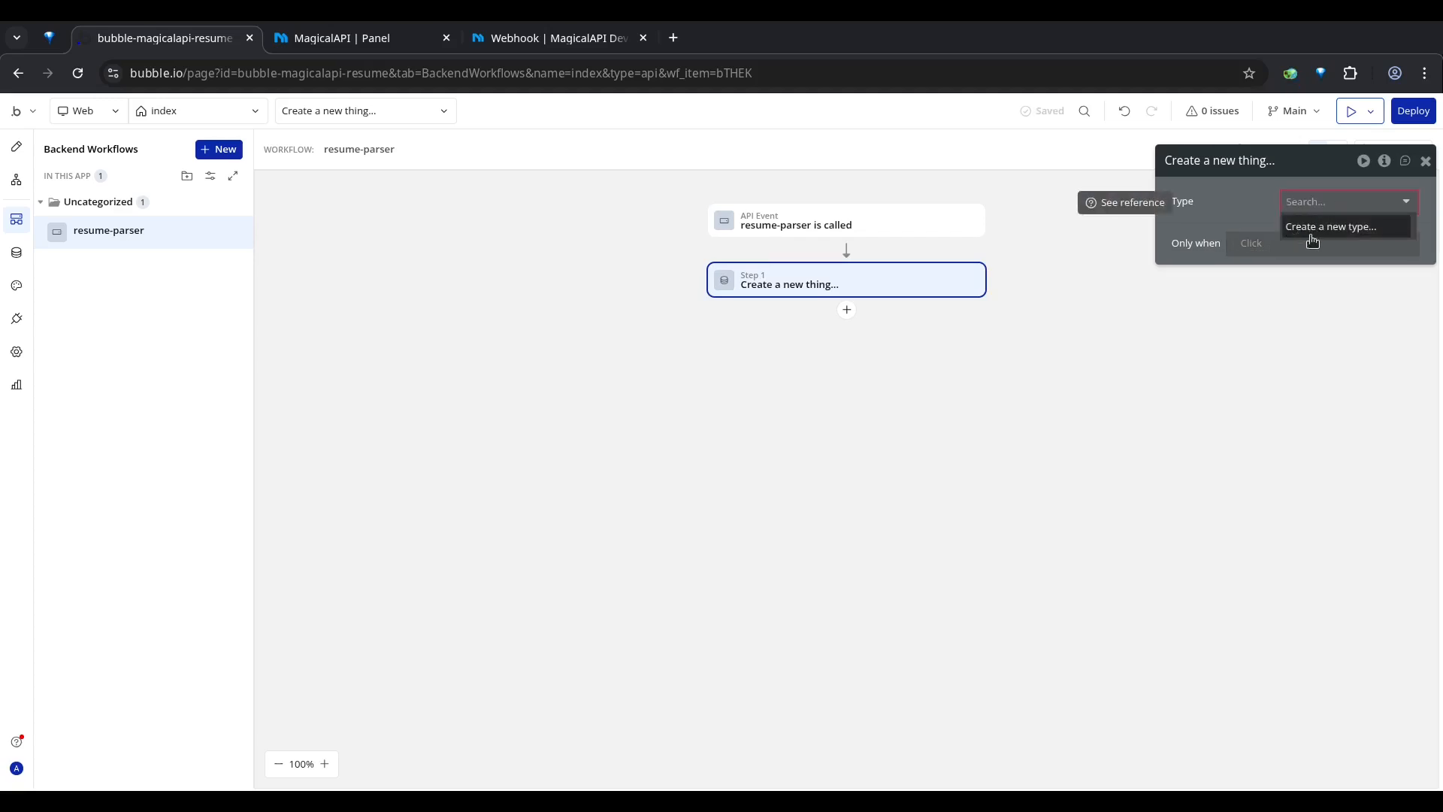
left_click(1320, 228)
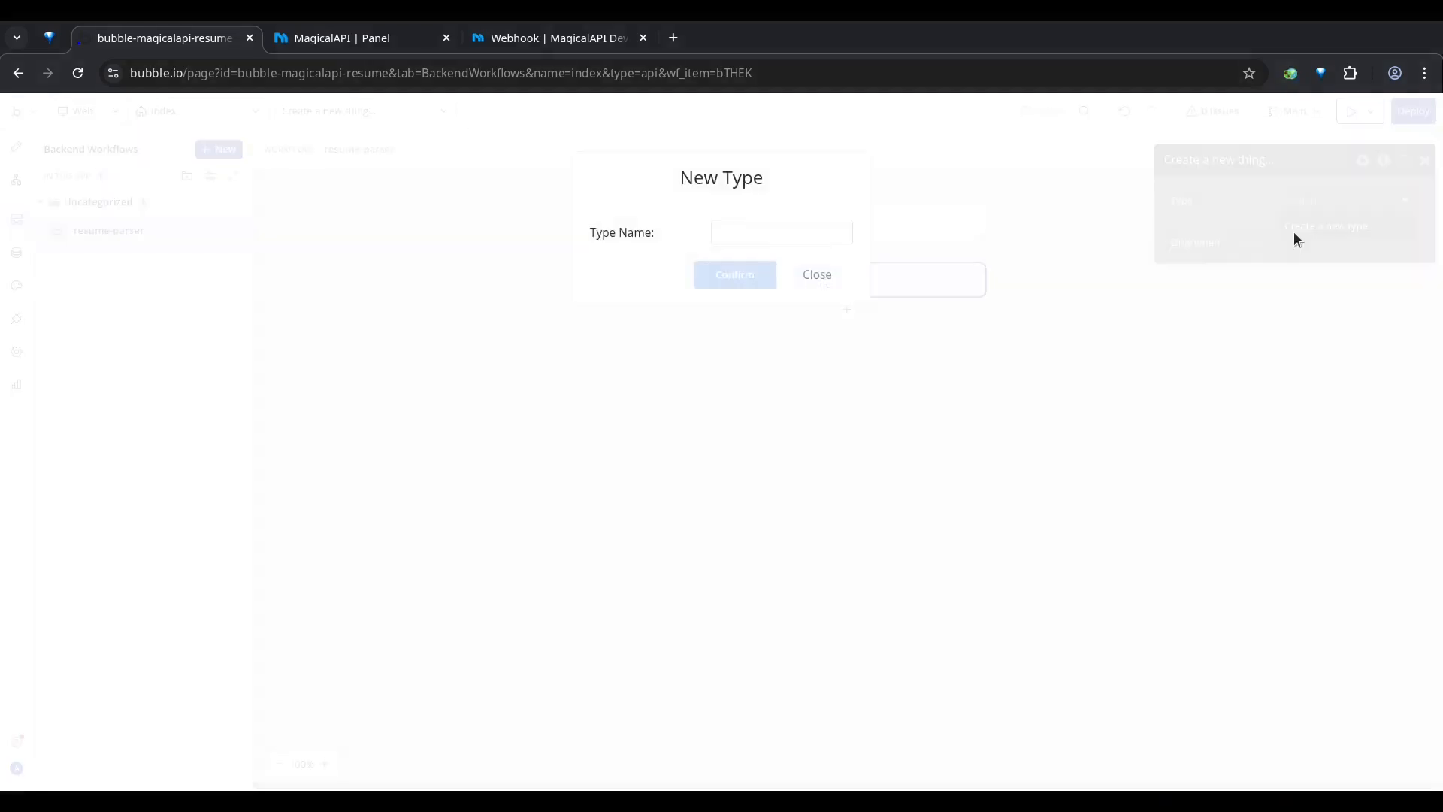
left_click(820, 232)
type("Re")
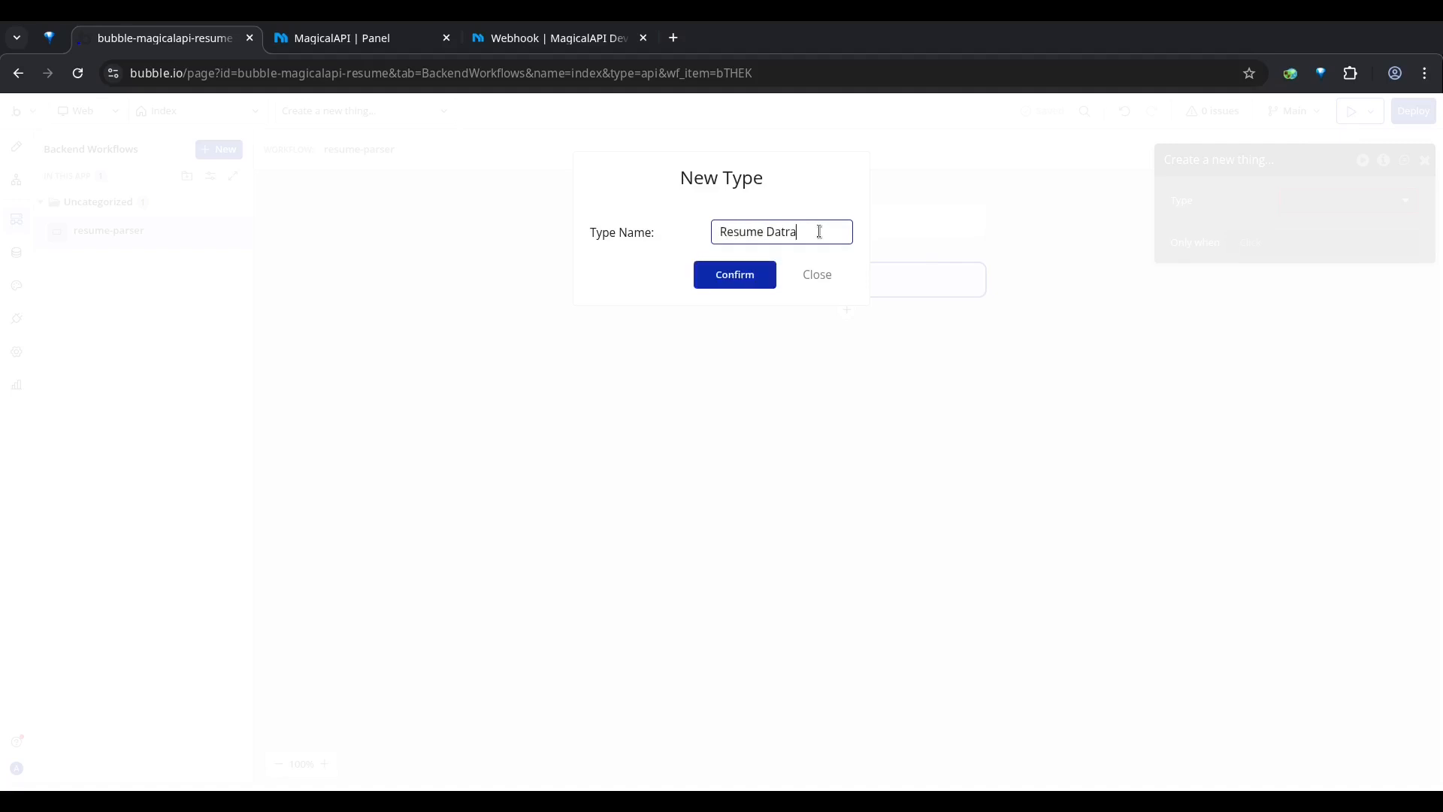
type("sume Data")
left_click(734, 274)
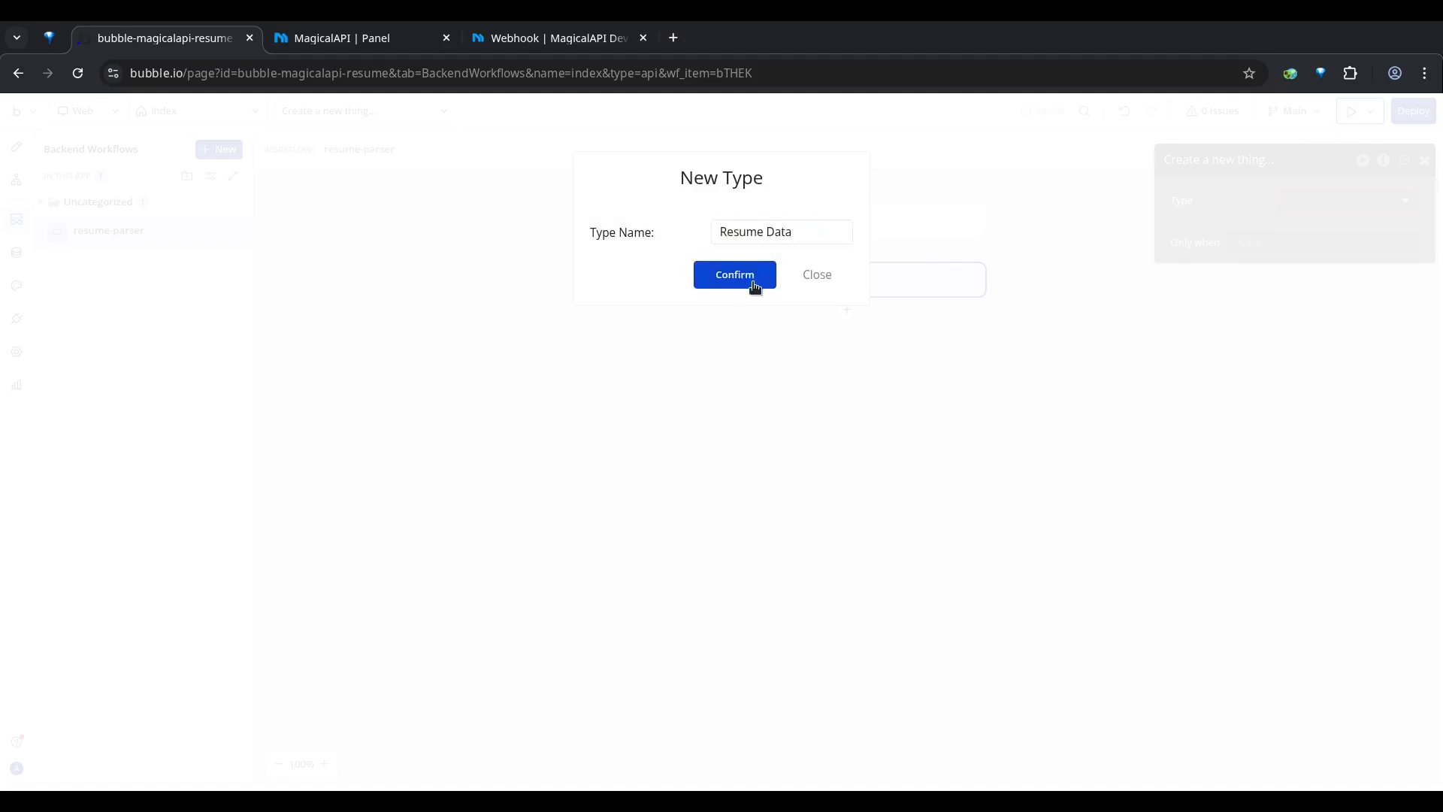
Step: Add a new text field named First Name to the Create a new Resume Data action
left_click(1271, 254)
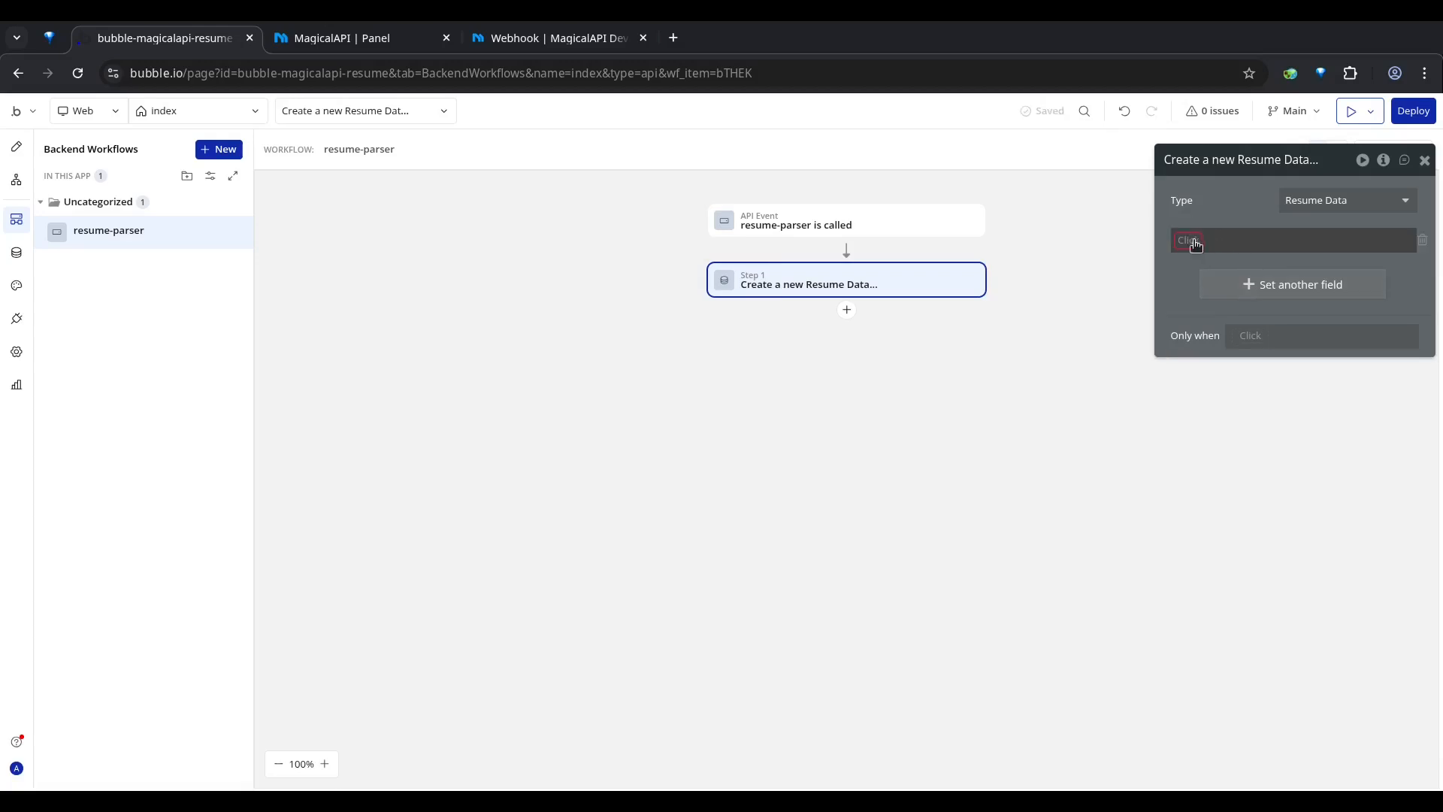
left_click(1199, 267)
left_click(735, 233)
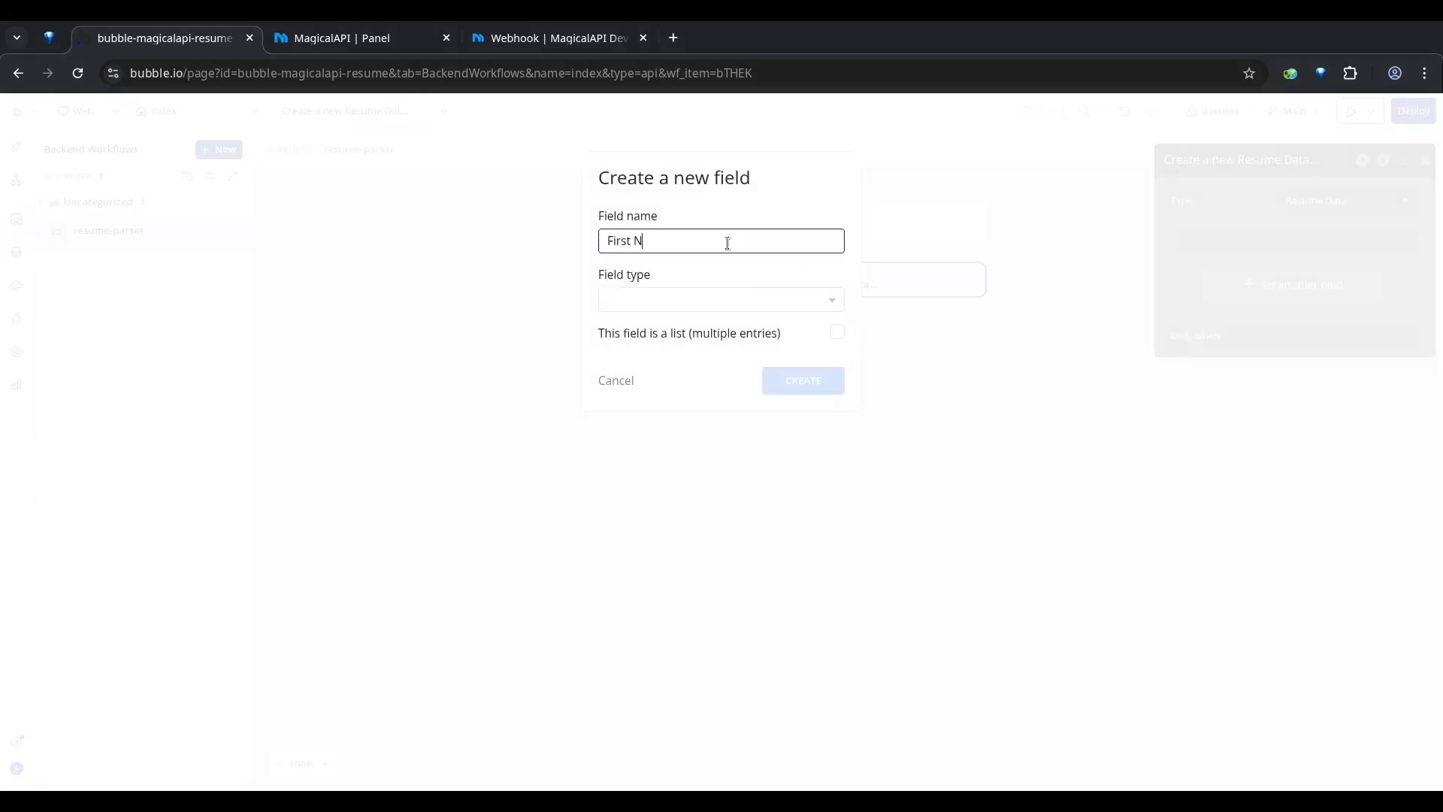
left_click(684, 304)
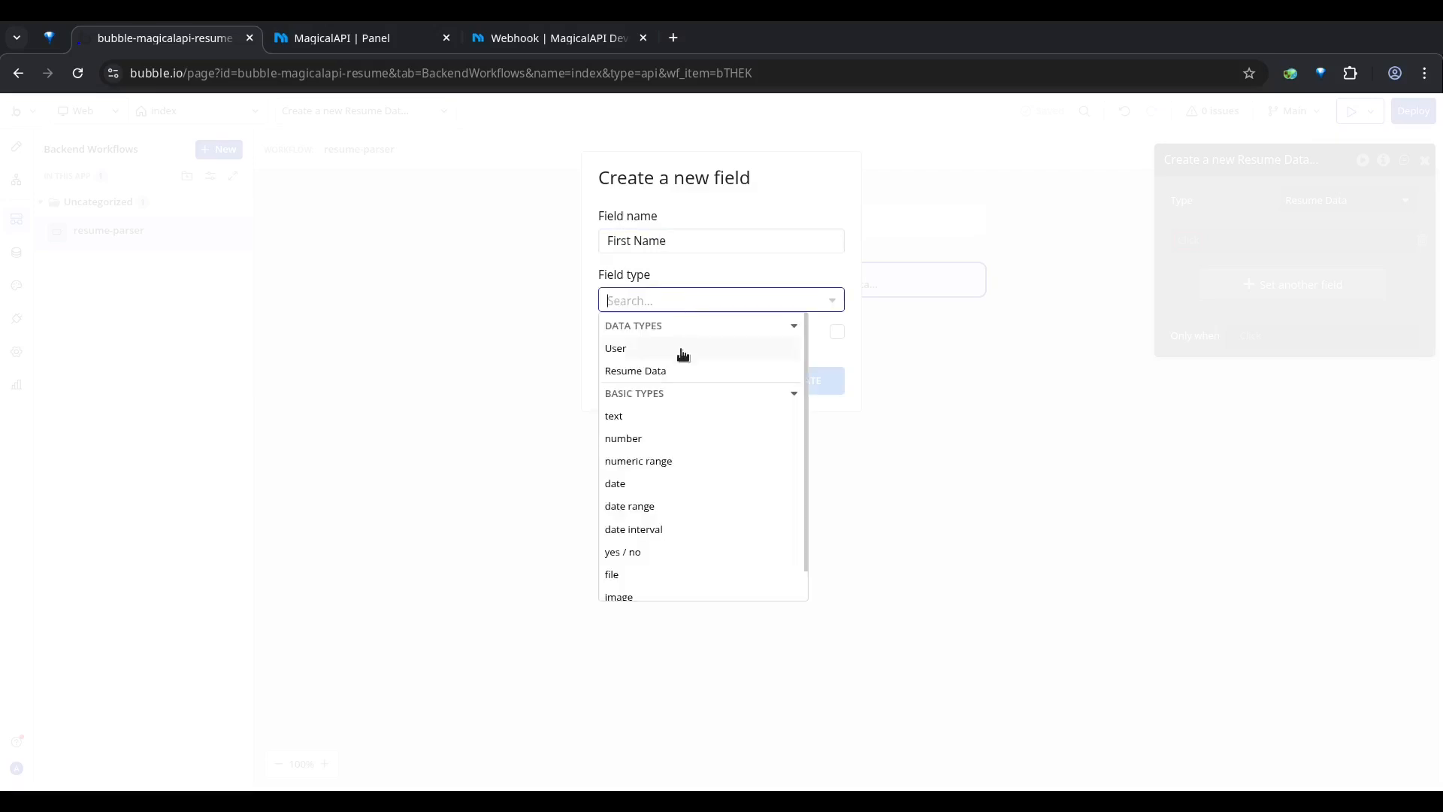
left_click(643, 423)
left_click(825, 385)
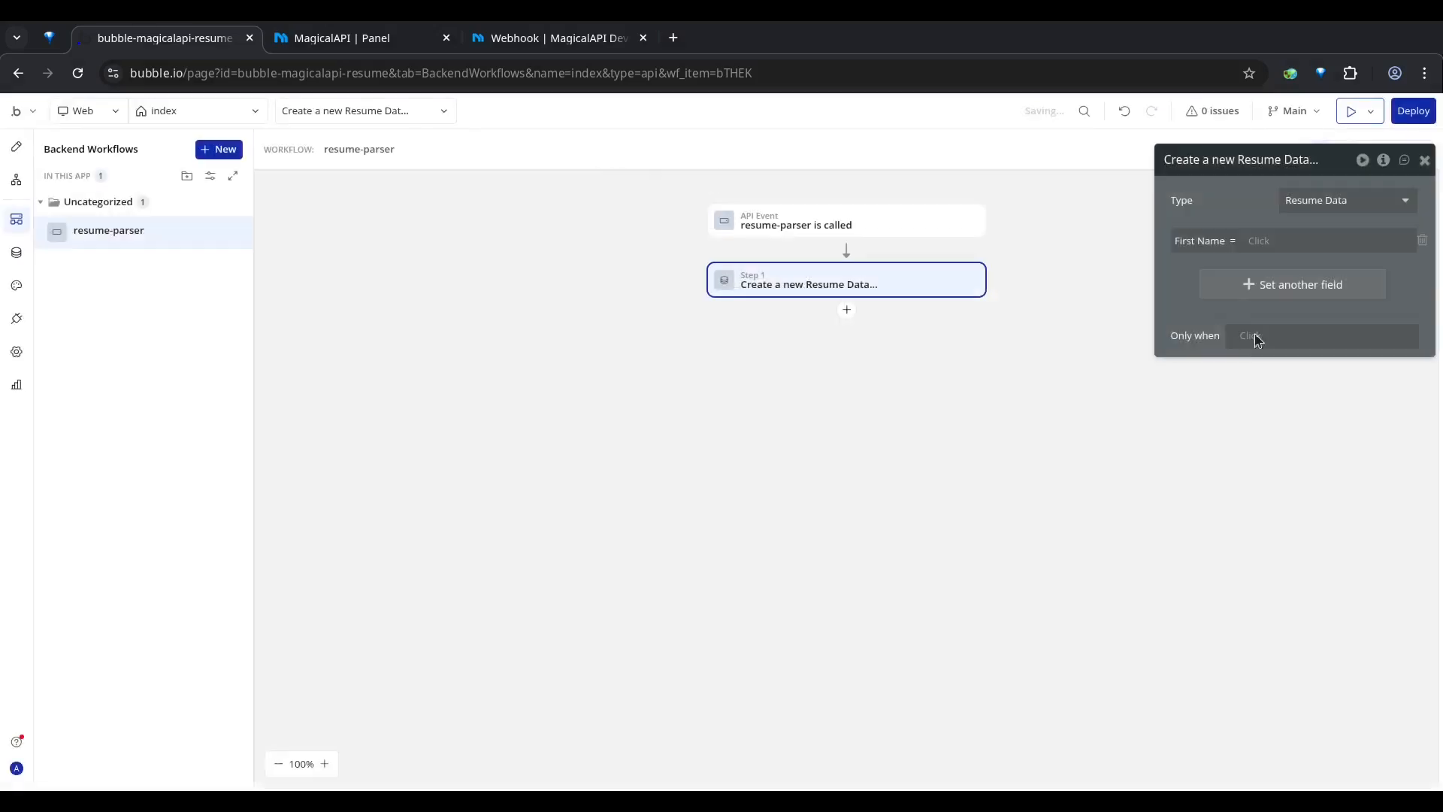
Step: Add another new field named Last Name with type text to the Resume Data action
left_click(1250, 294)
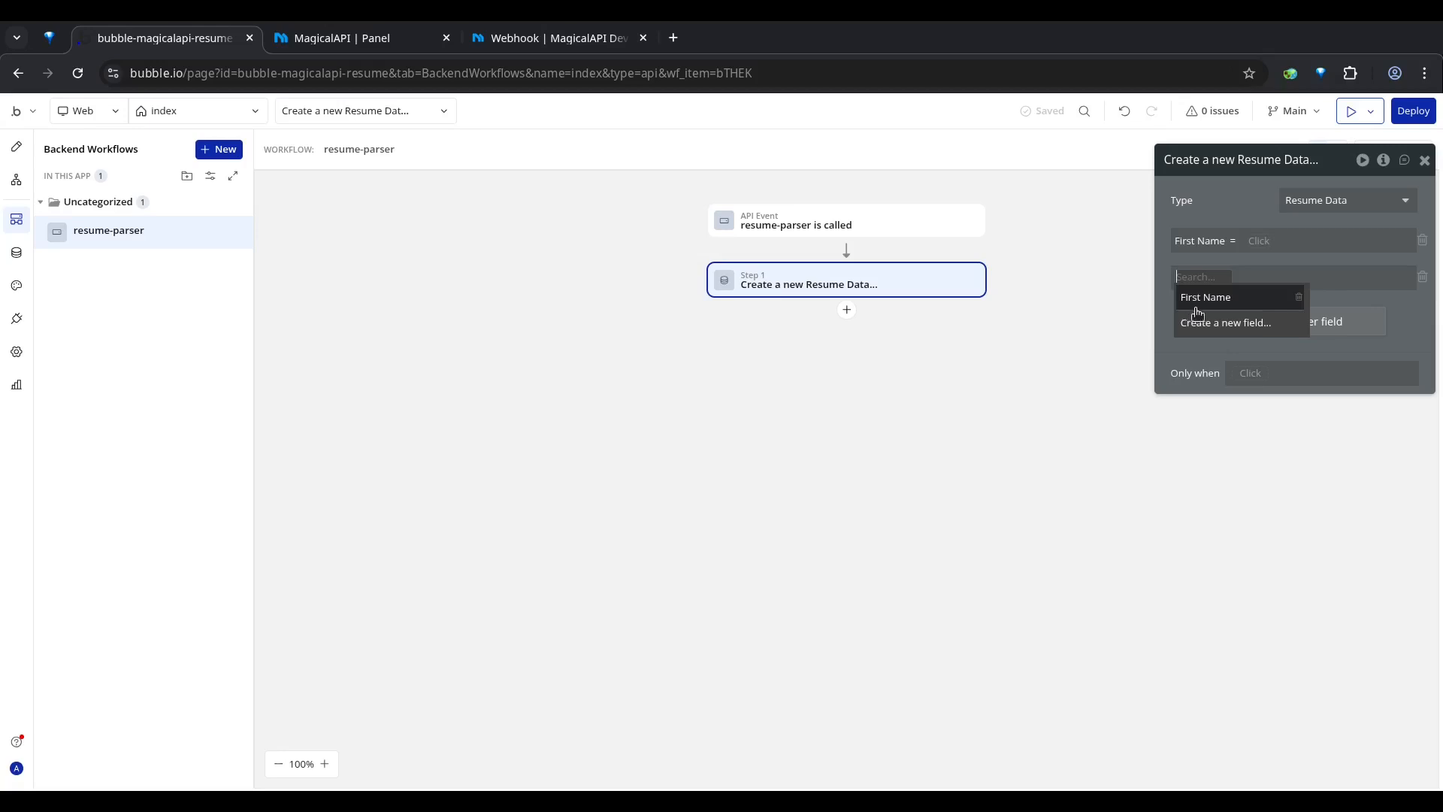
left_click(1203, 322)
left_click(751, 244)
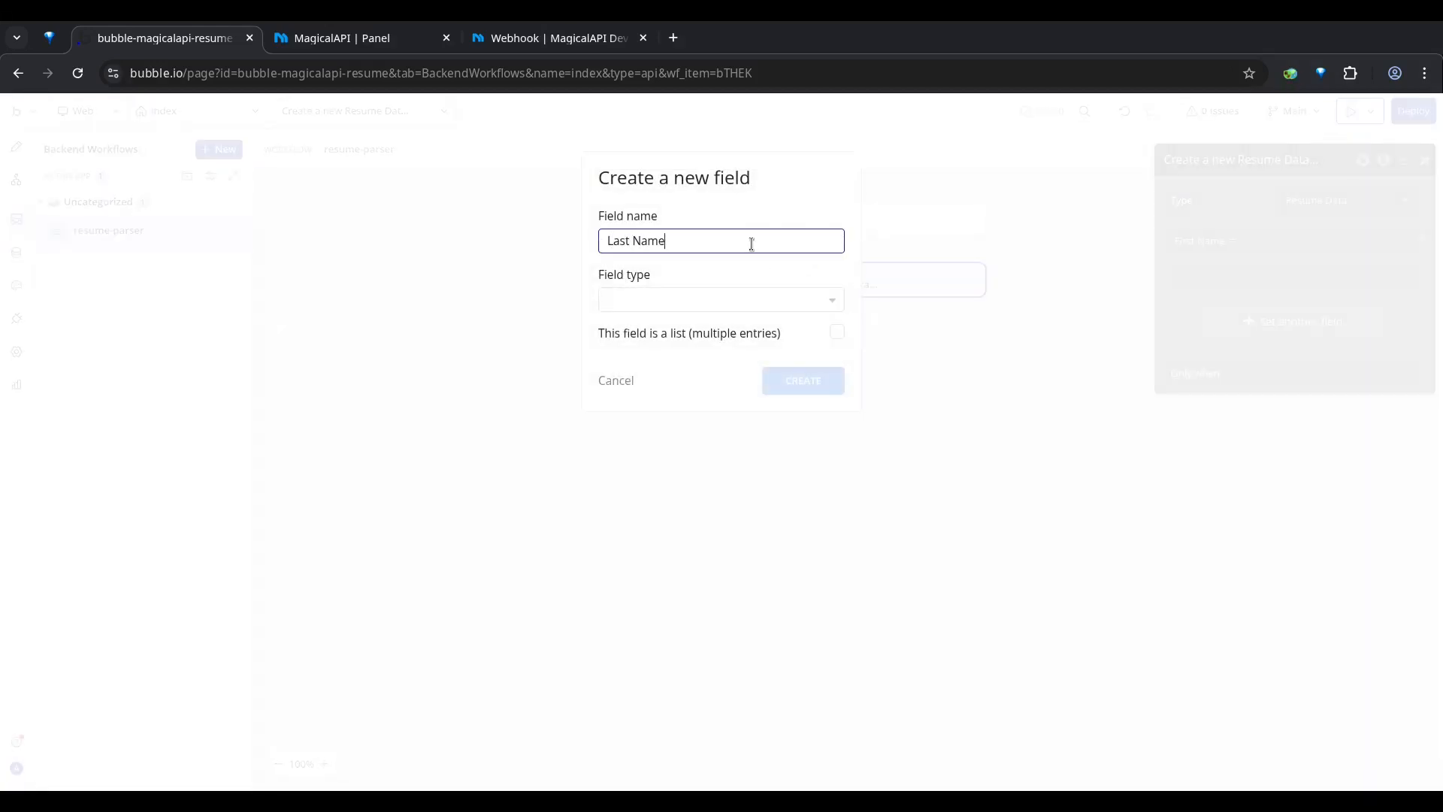
left_click(649, 306)
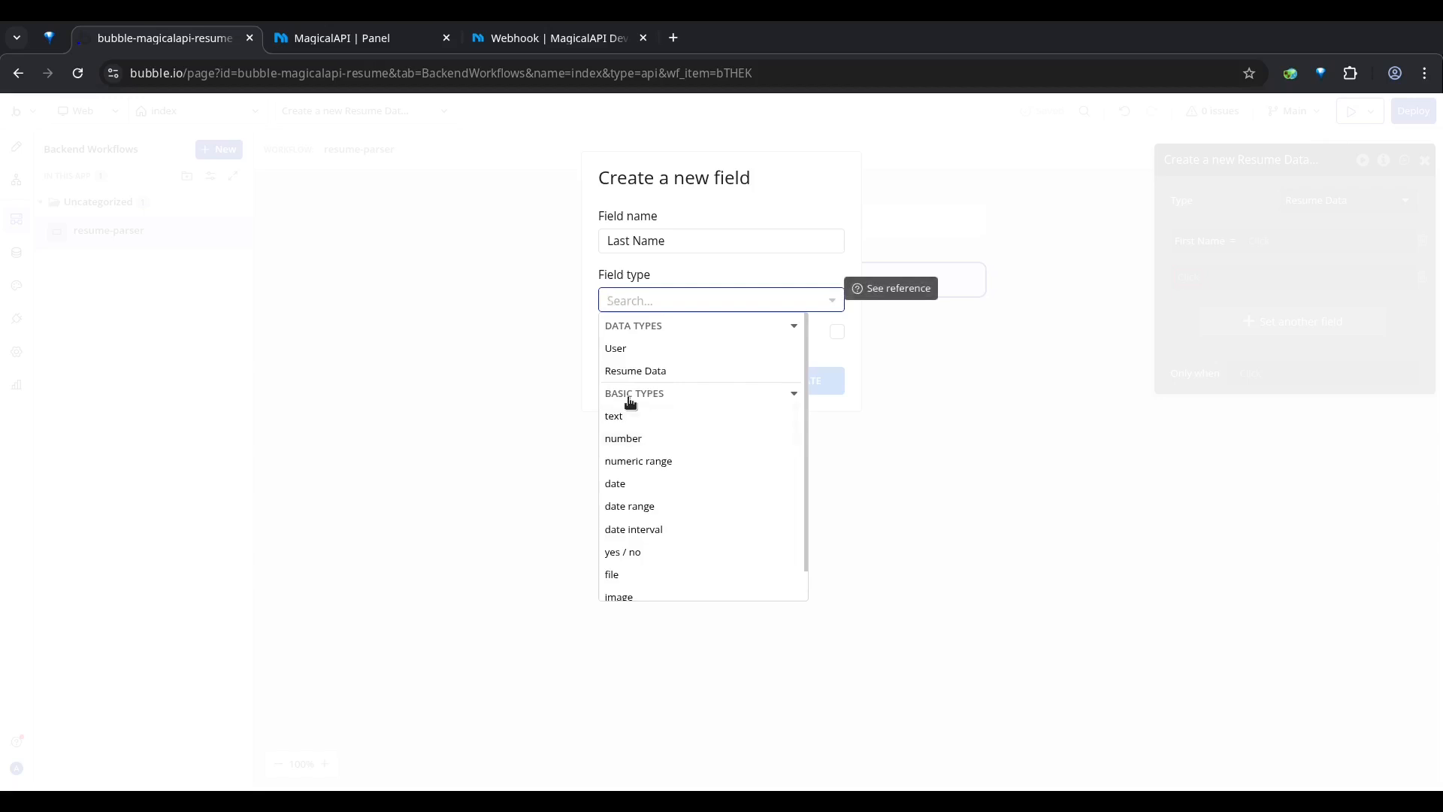
left_click(639, 418)
left_click(803, 380)
Step: Add another new field named Email with type text to the Resume Data action
left_click(1244, 322)
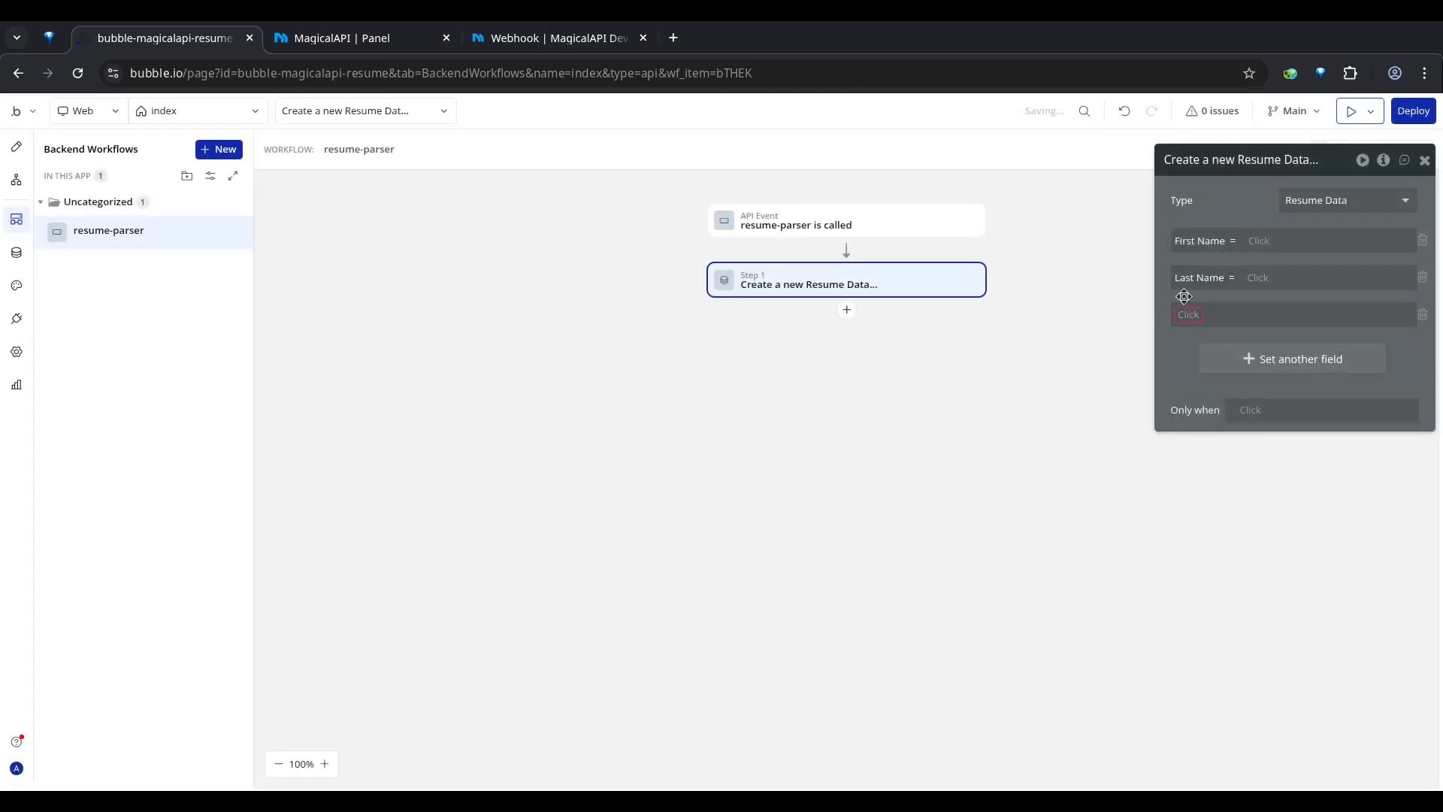
left_click(1271, 384)
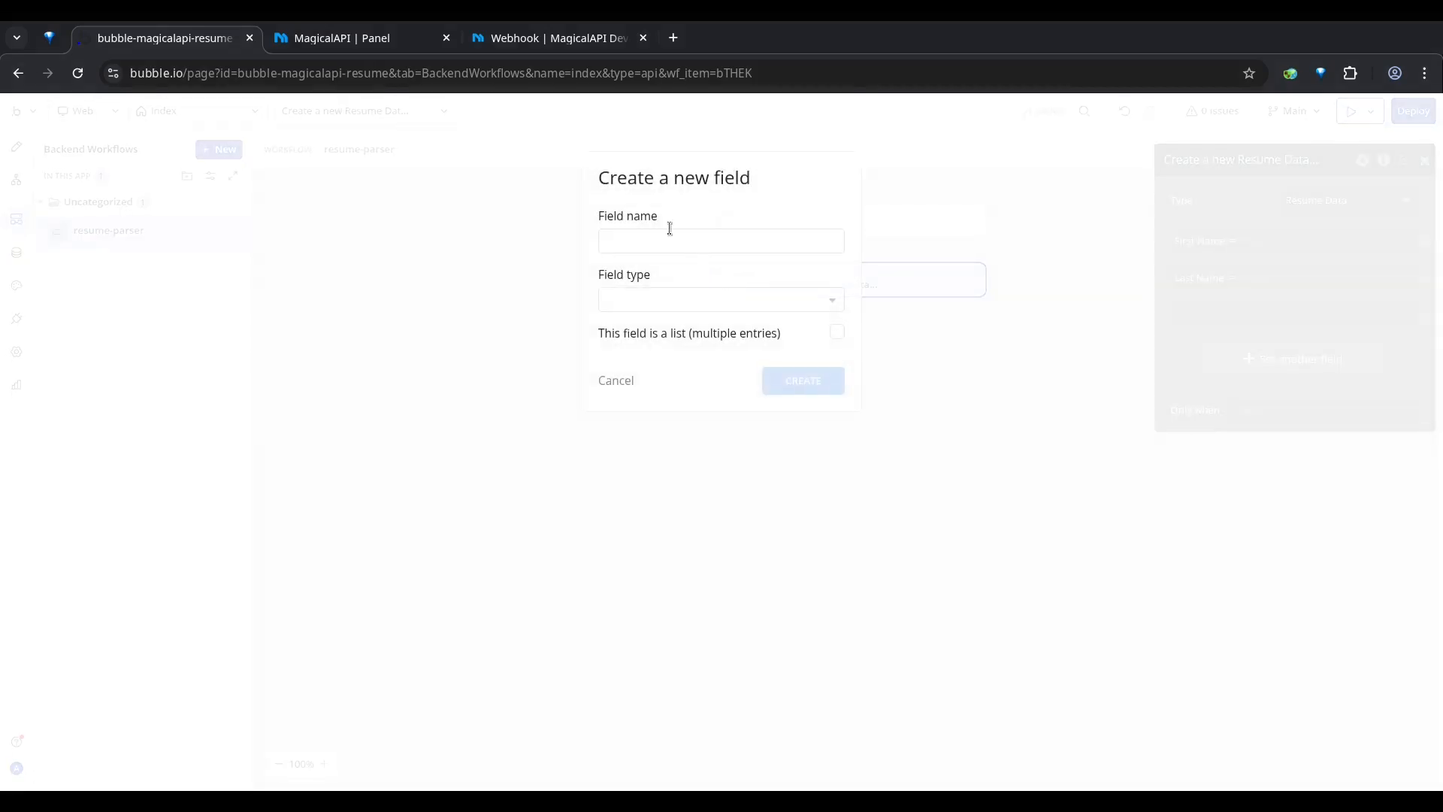
type("Email")
key("Tab")
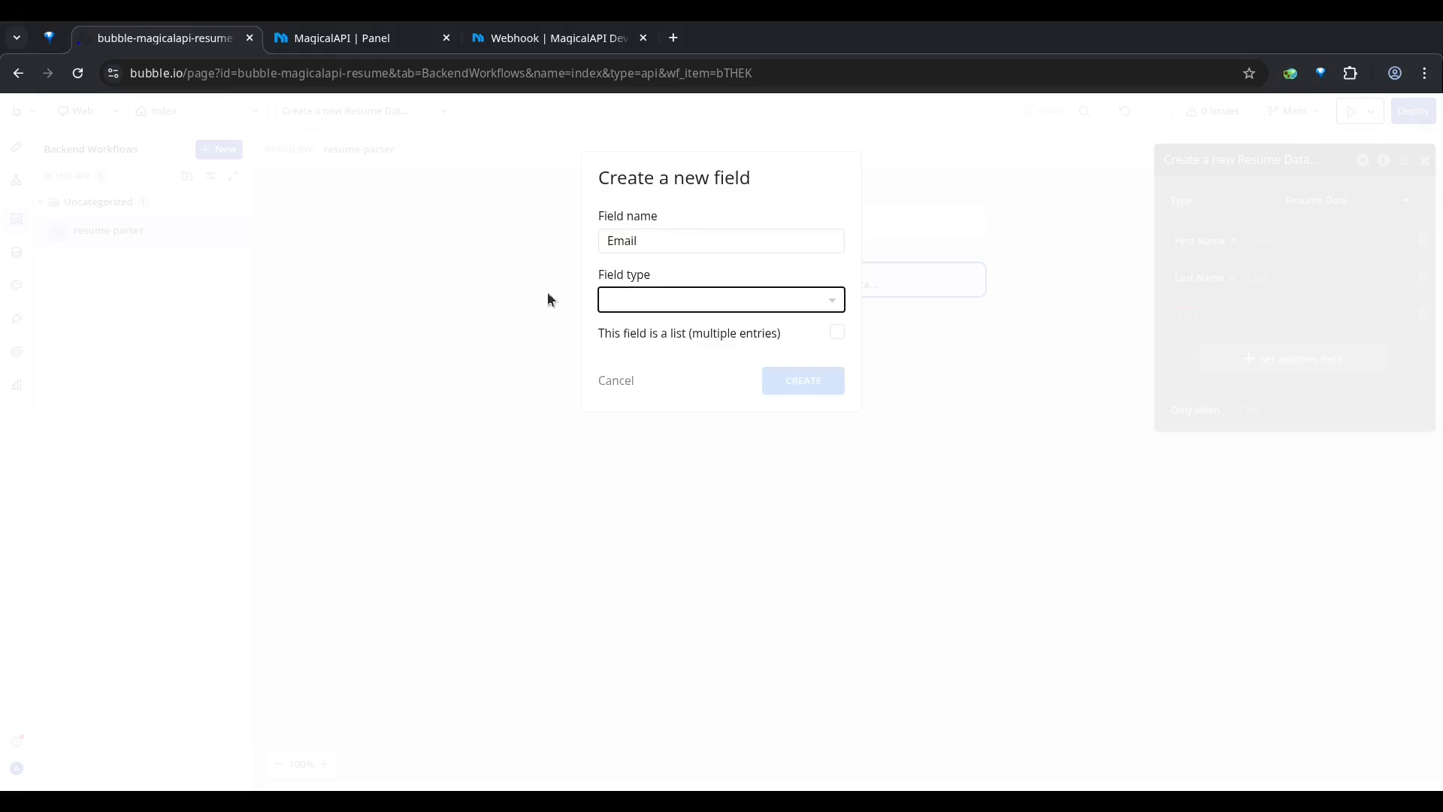
left_click(674, 415)
left_click(819, 376)
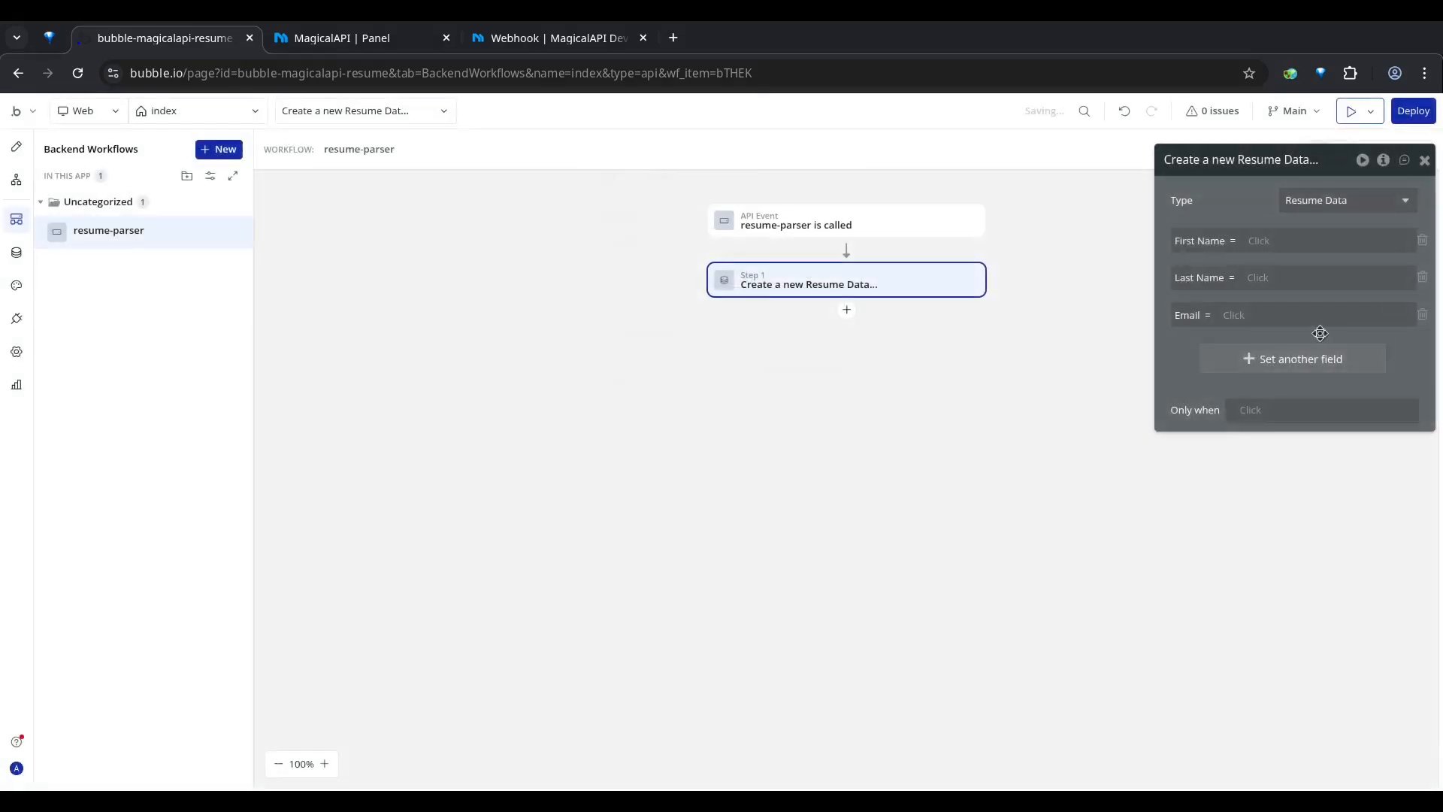
Step: Add another new field named Phone Number with type text to the Resume Data action
left_click(1267, 368)
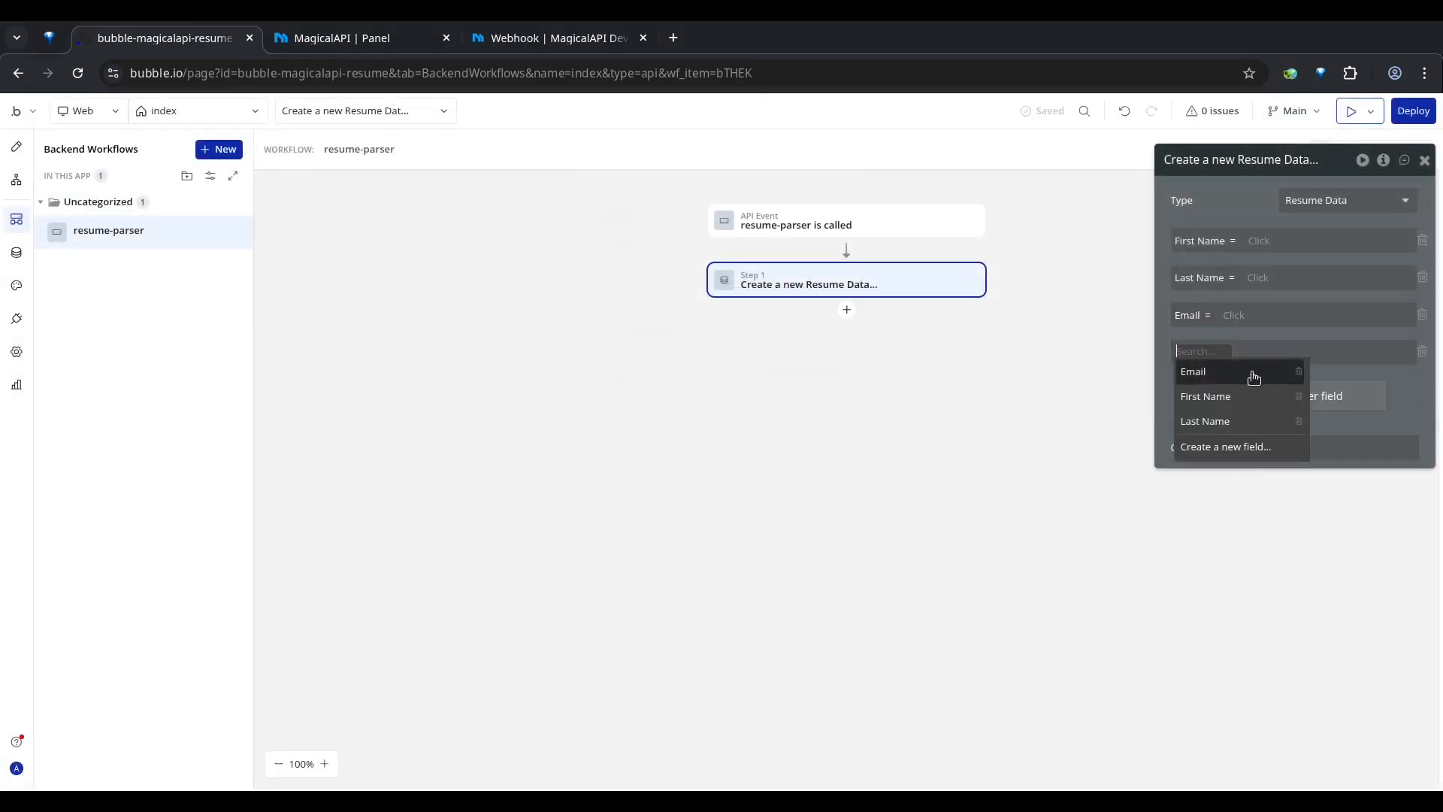
left_click(1208, 448)
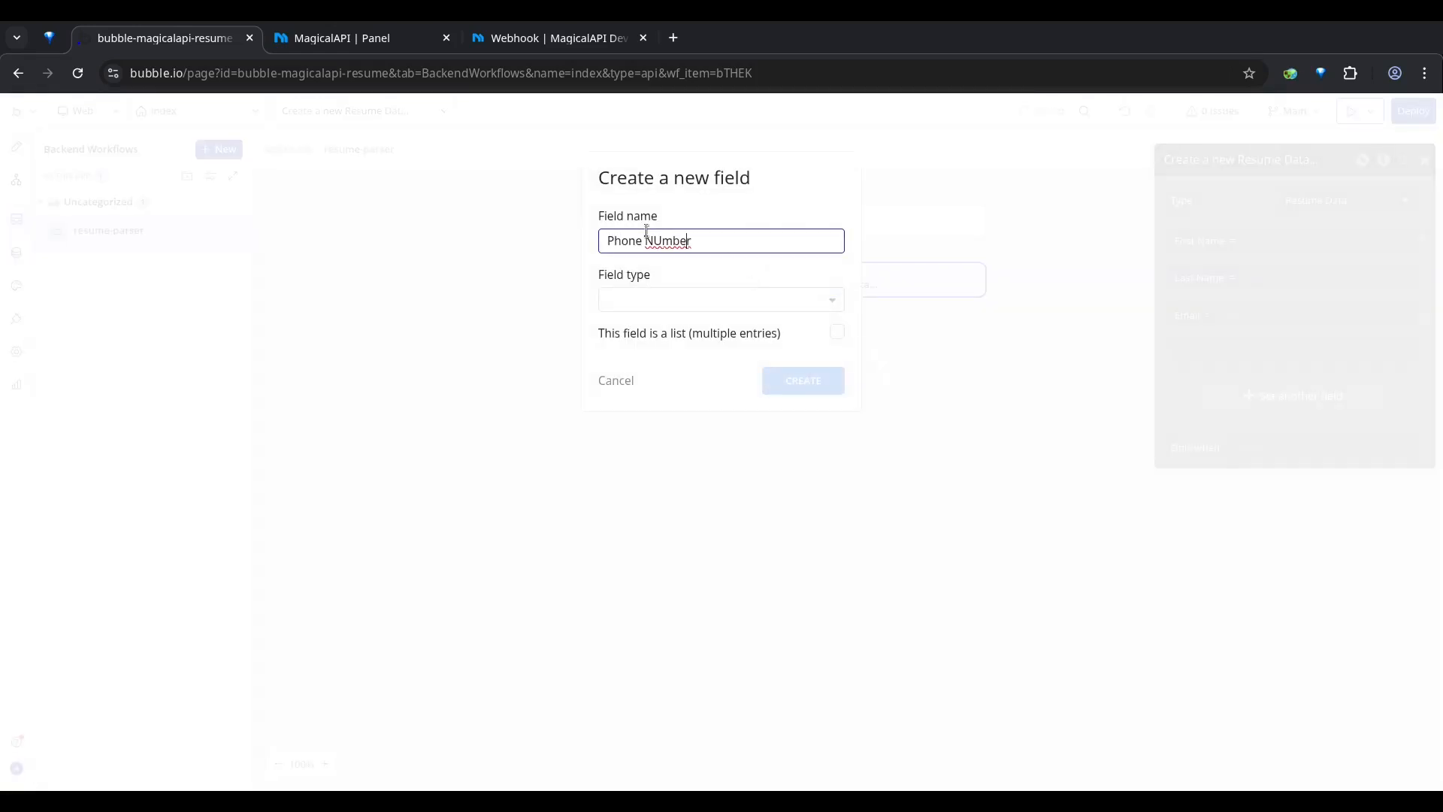
key("BackSpace")
left_click(707, 299)
left_click(669, 418)
left_click(805, 385)
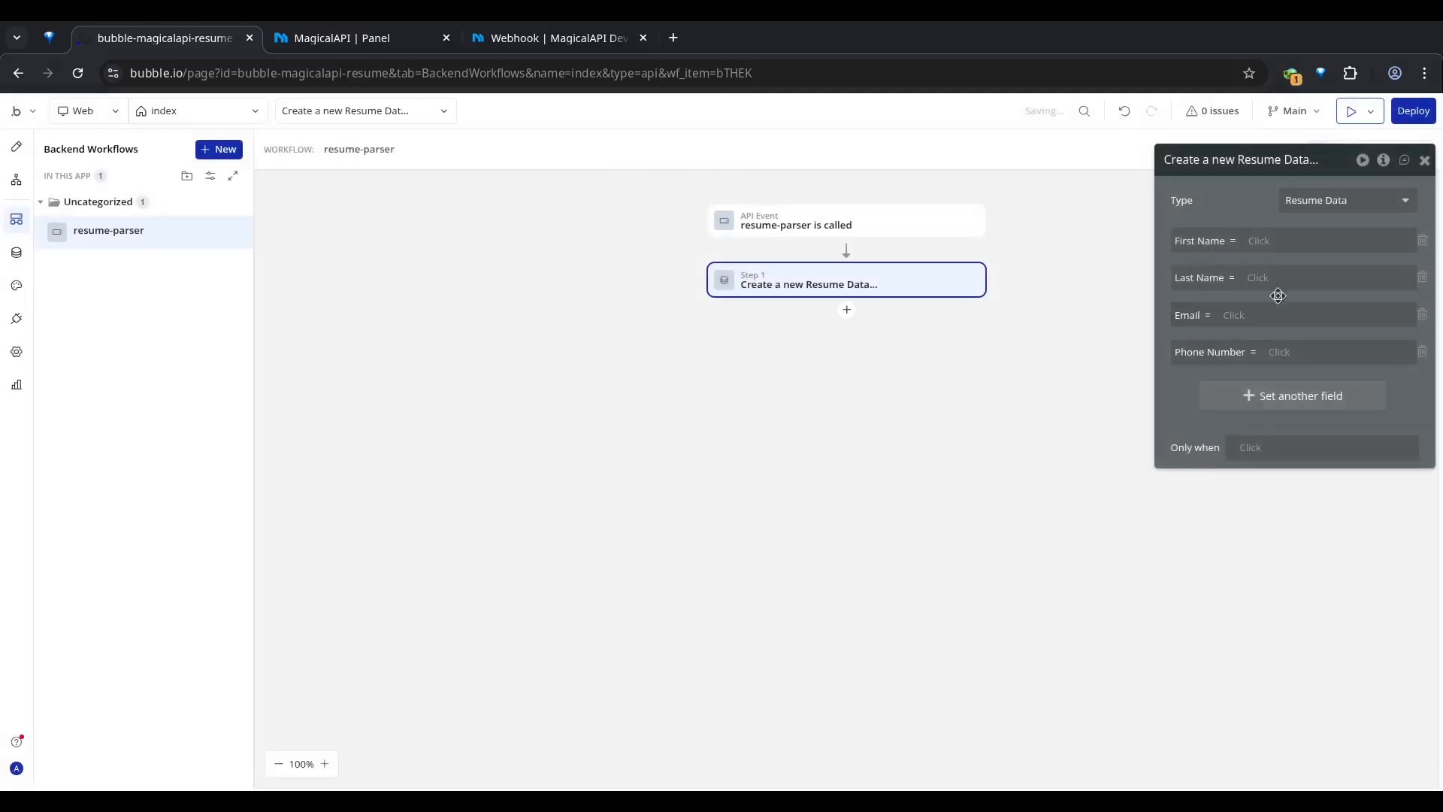
Step: Map First Name to Request Data's basic first_name and Last Name to Request Data's basic last_name in the Resume Data action
left_click(1259, 242)
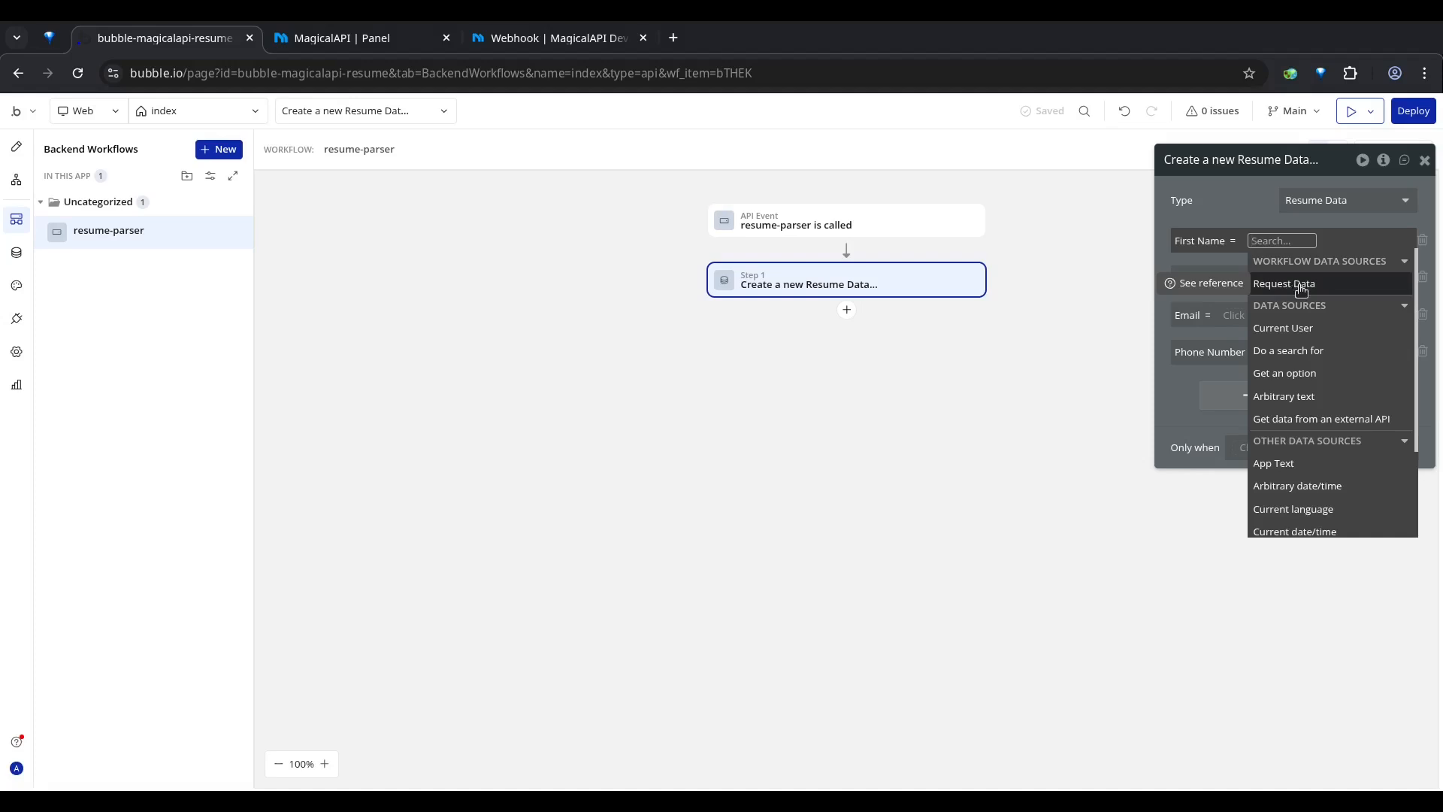
left_click(1299, 285)
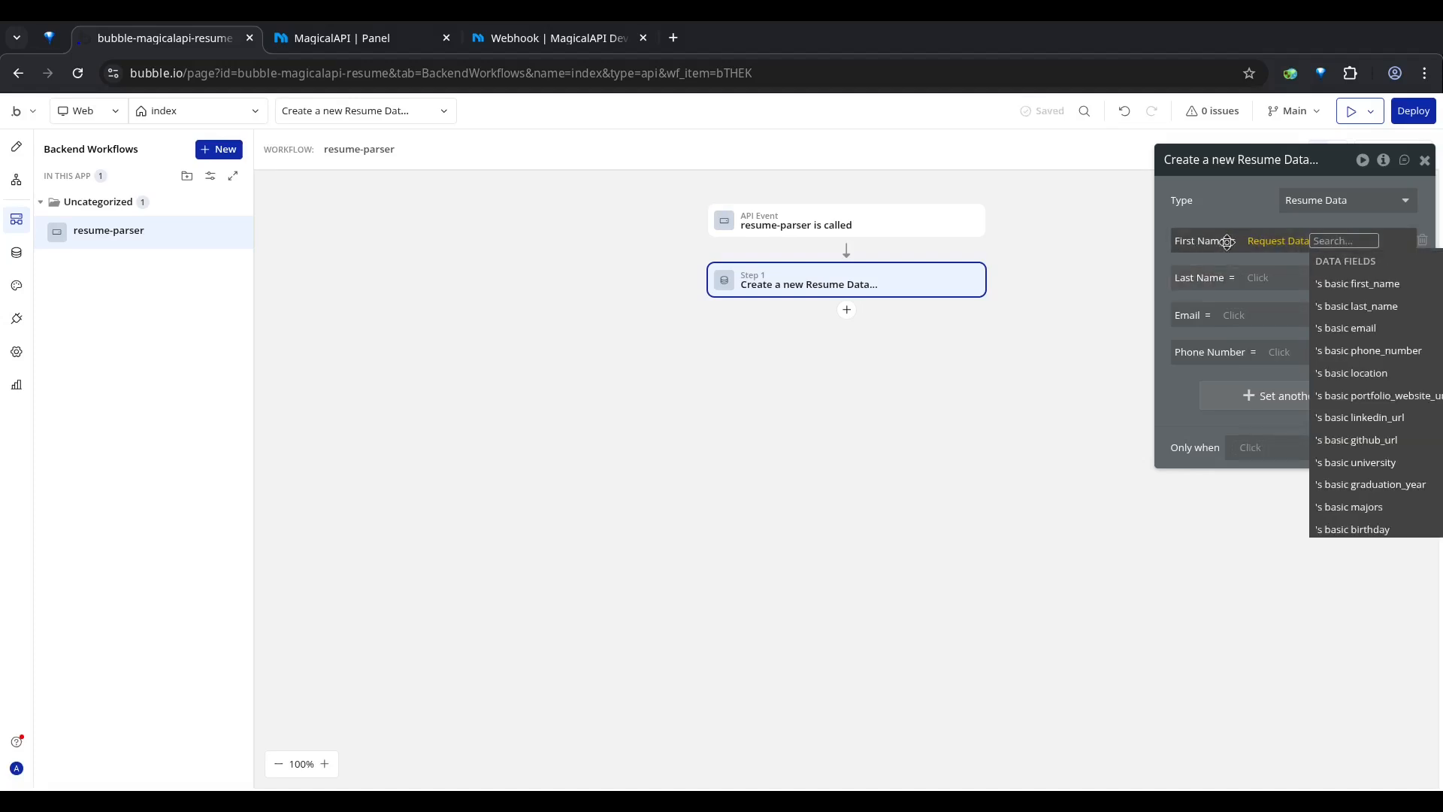
left_click(1357, 284)
left_click(1233, 292)
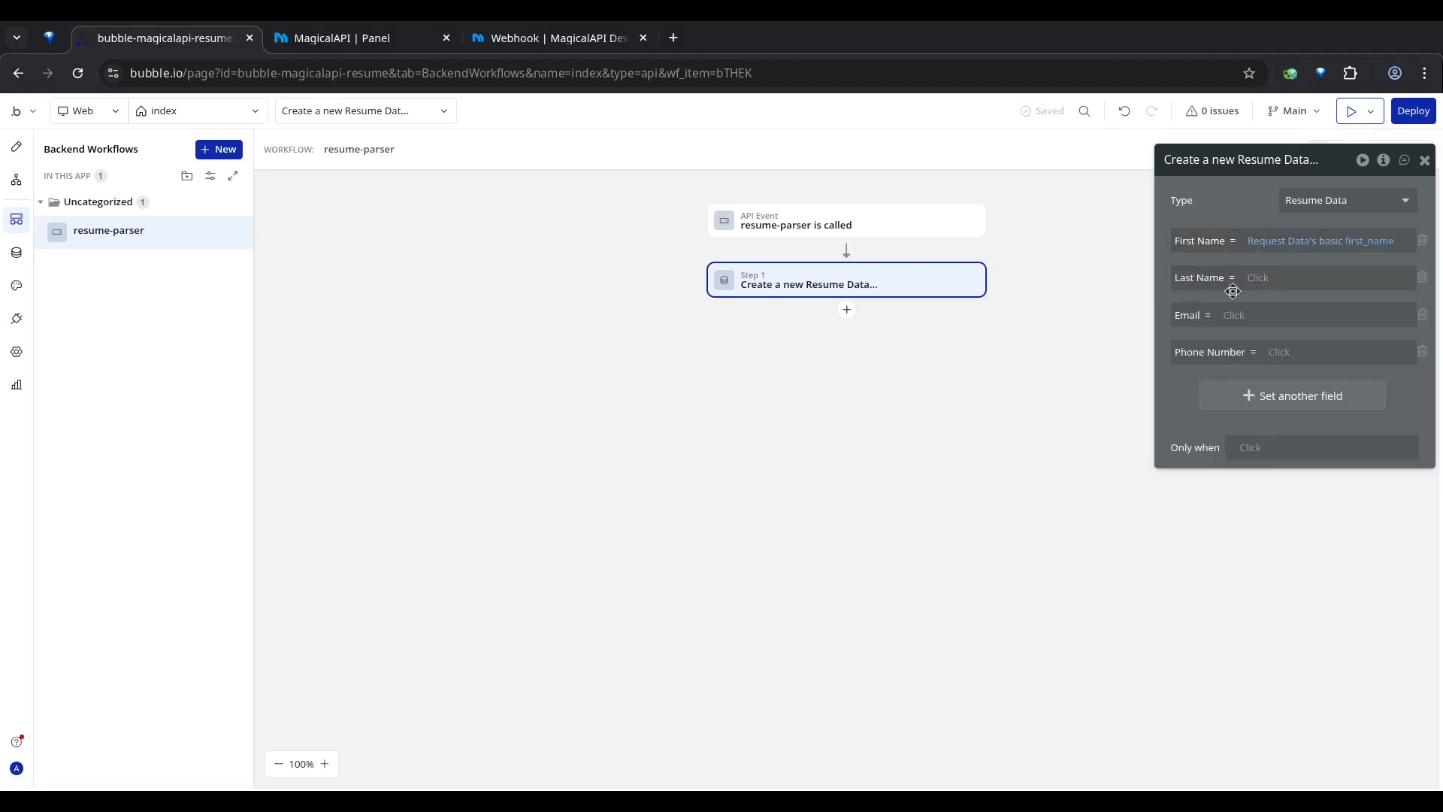
left_click(1271, 288)
left_click(1293, 318)
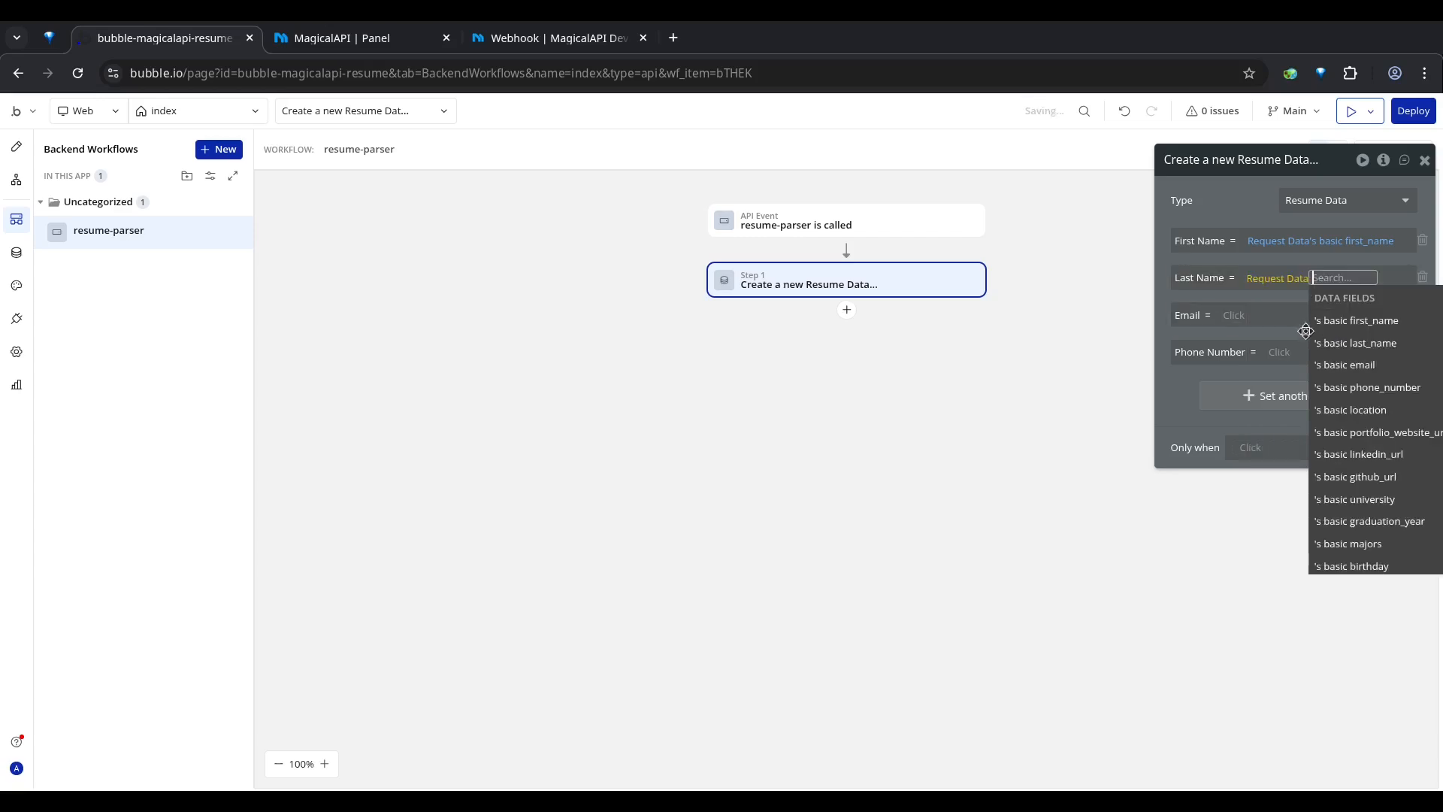
left_click(1346, 343)
left_click(1210, 323)
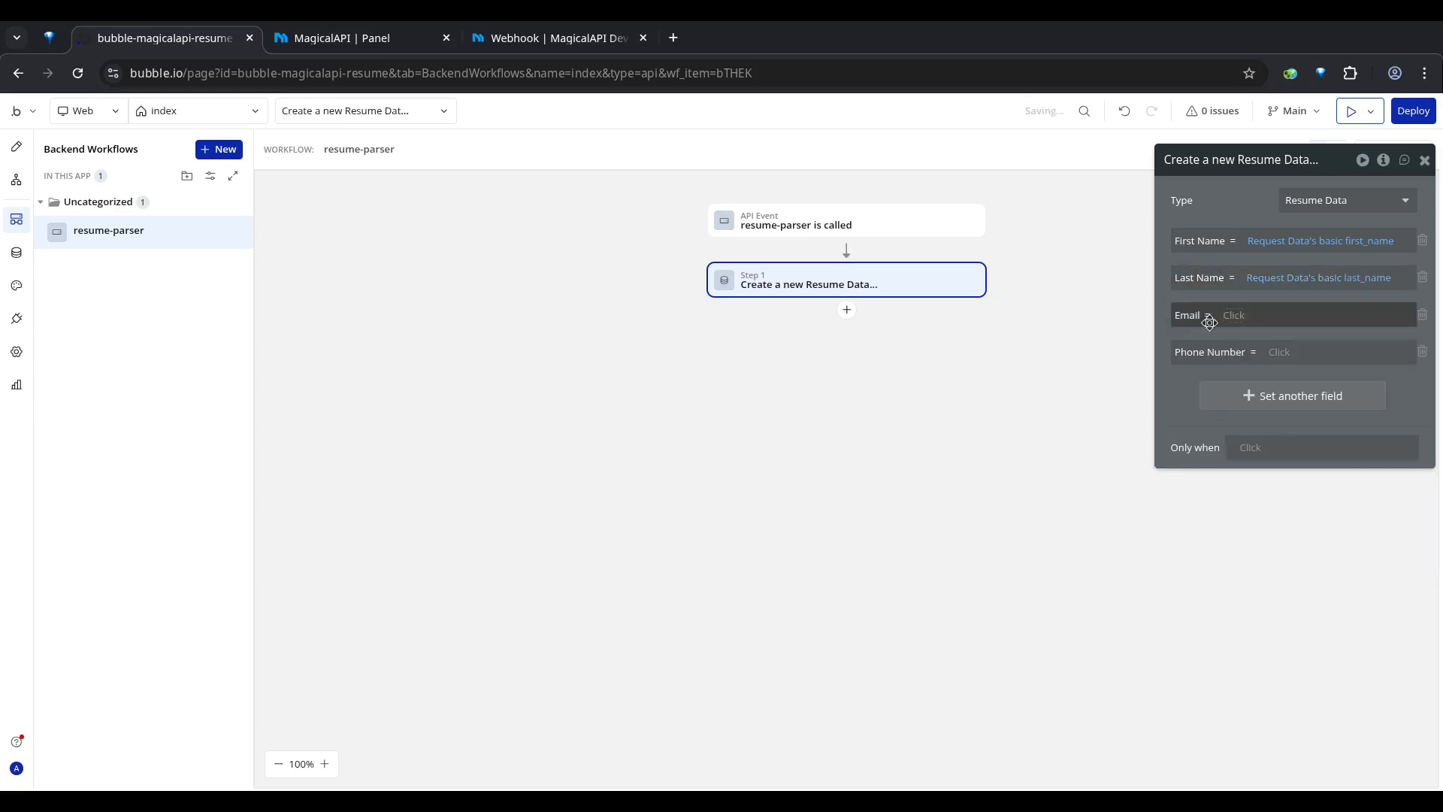
Step: Map Email to Request Data's basic email and Phone Number to Request Data's basic phone_number in the Resume Data action
left_click(1237, 319)
left_click(1263, 358)
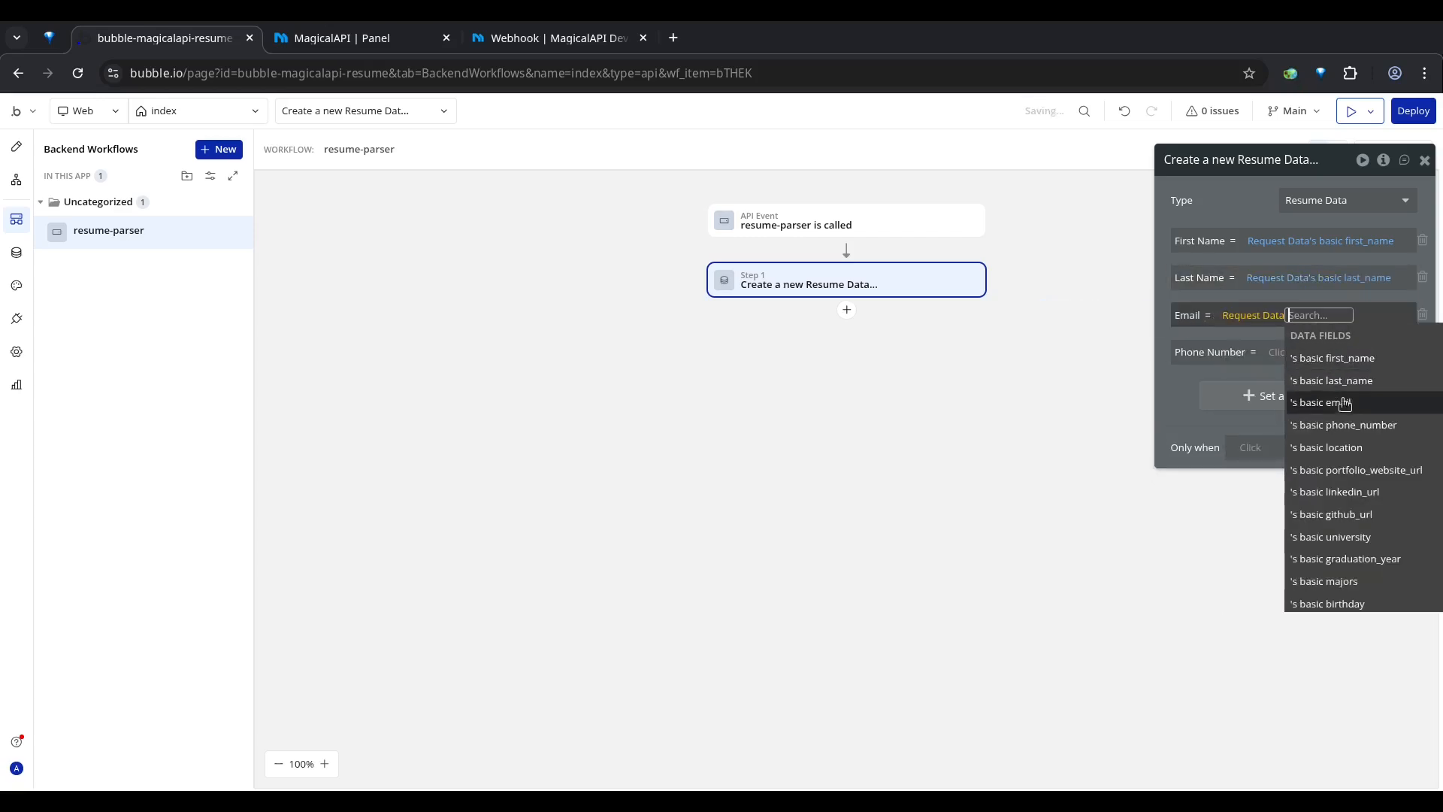
left_click(1321, 402)
left_click(1233, 353)
left_click(1278, 351)
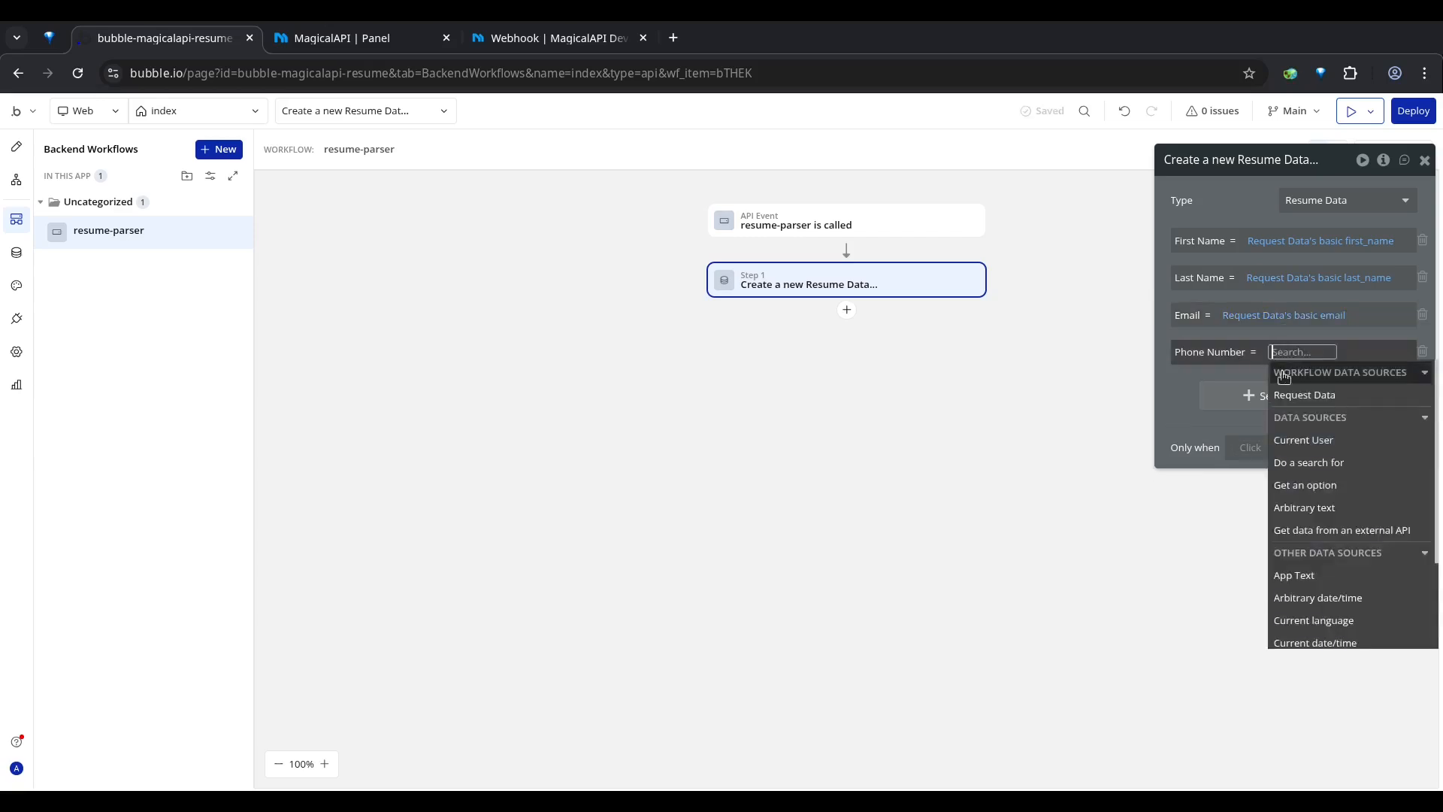
left_click(1329, 395)
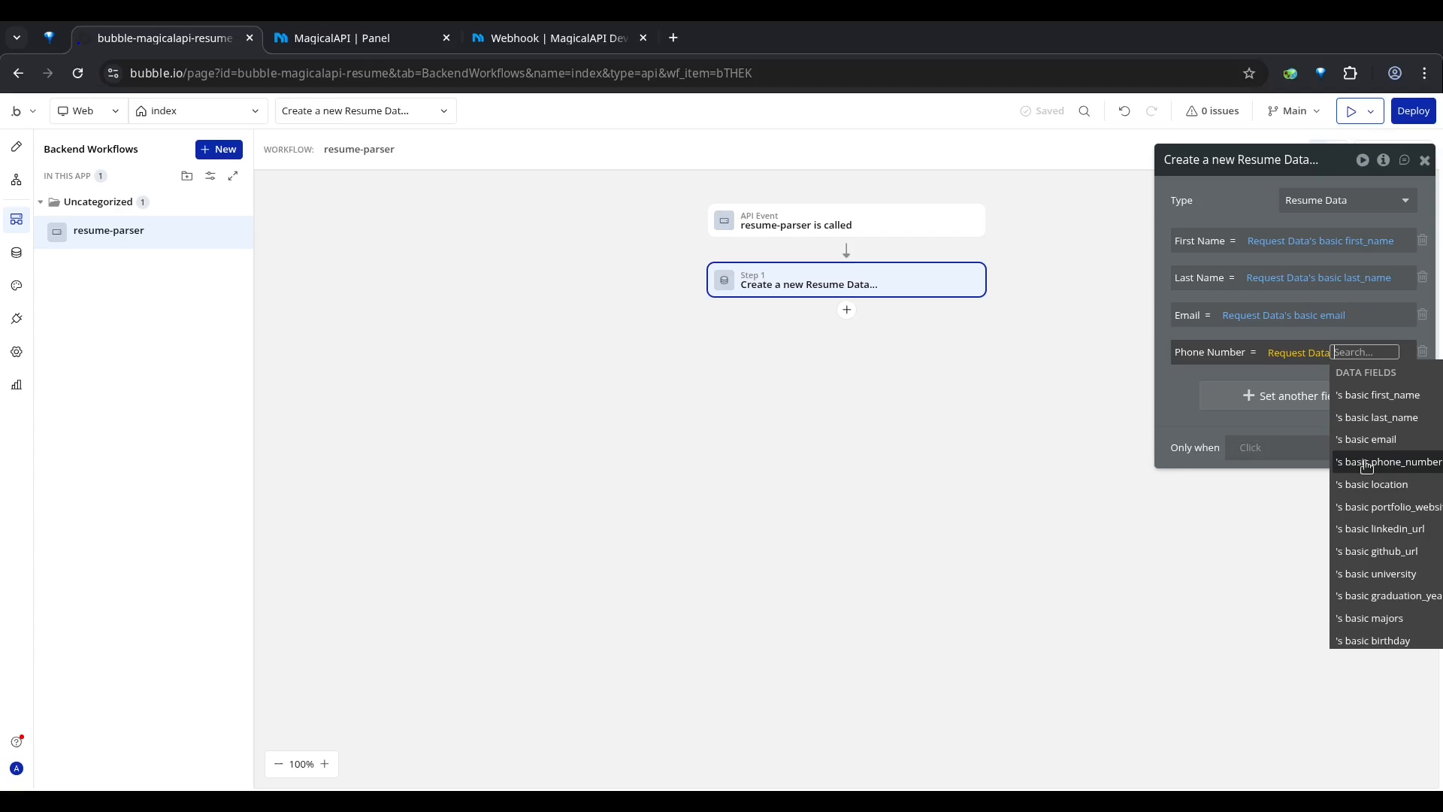
left_click(1367, 462)
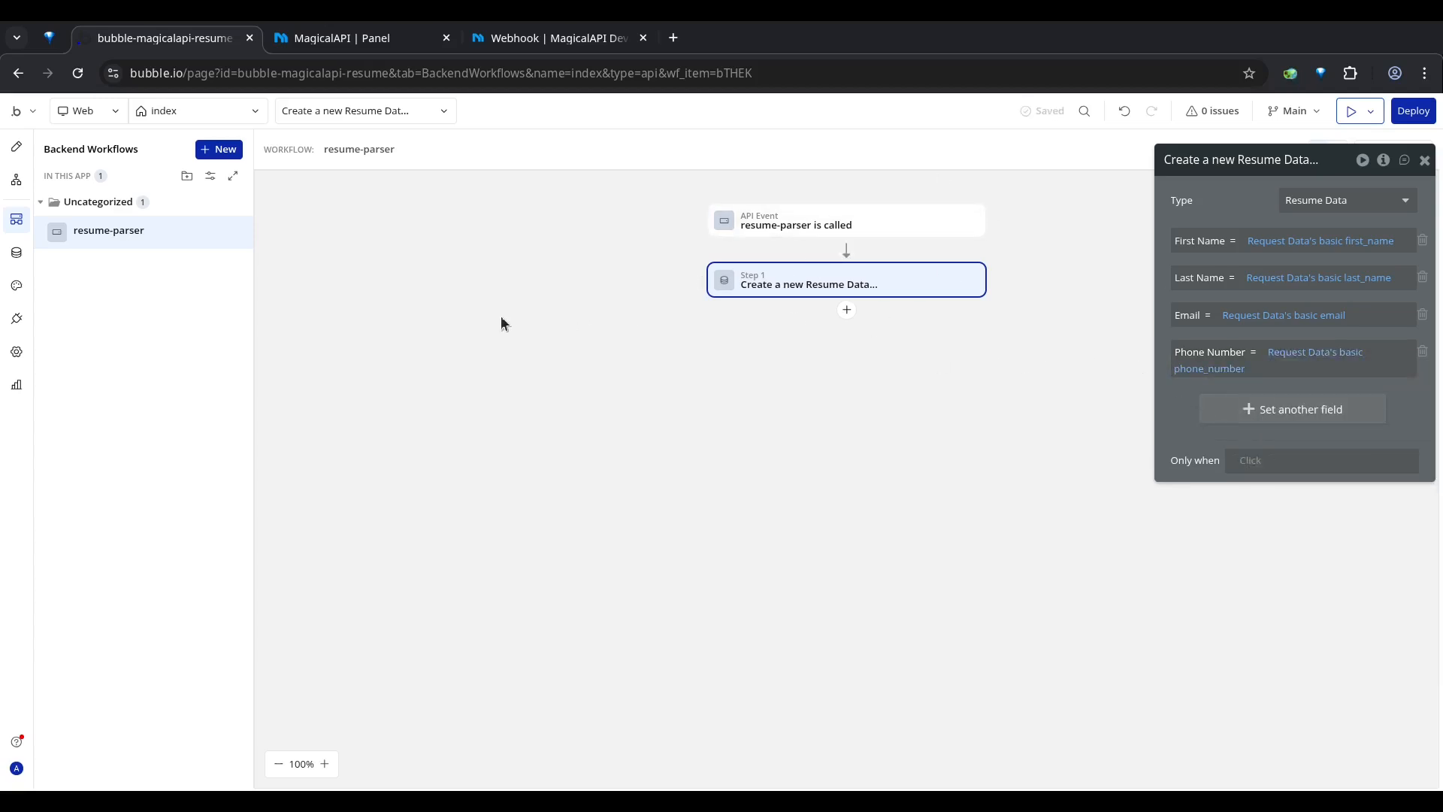
Step: Add the MagicalAPI - Resume Parser - Create Request action to the page workflow for the Parse Resume button
left_click(17, 184)
left_click(846, 250)
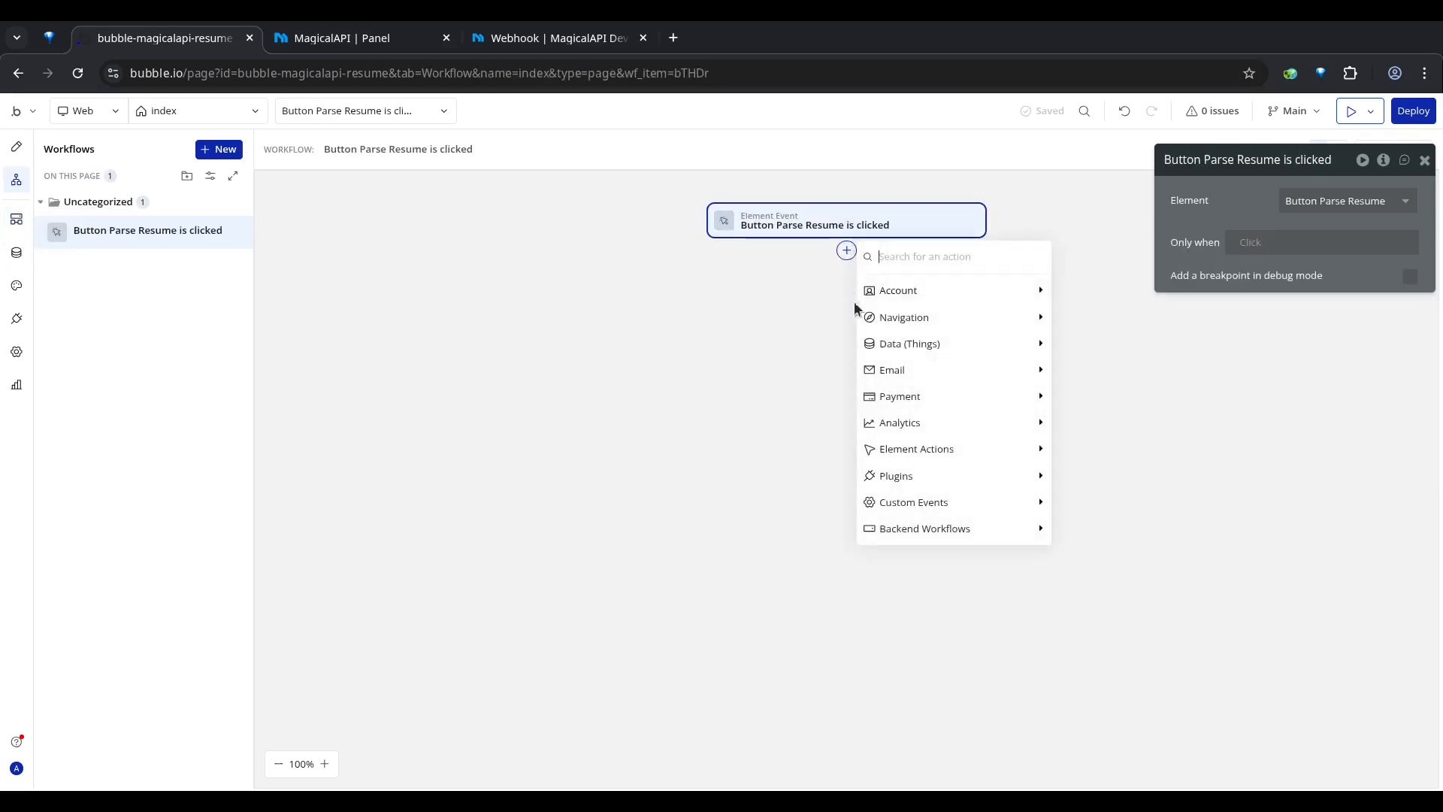
mouse_move(911, 485)
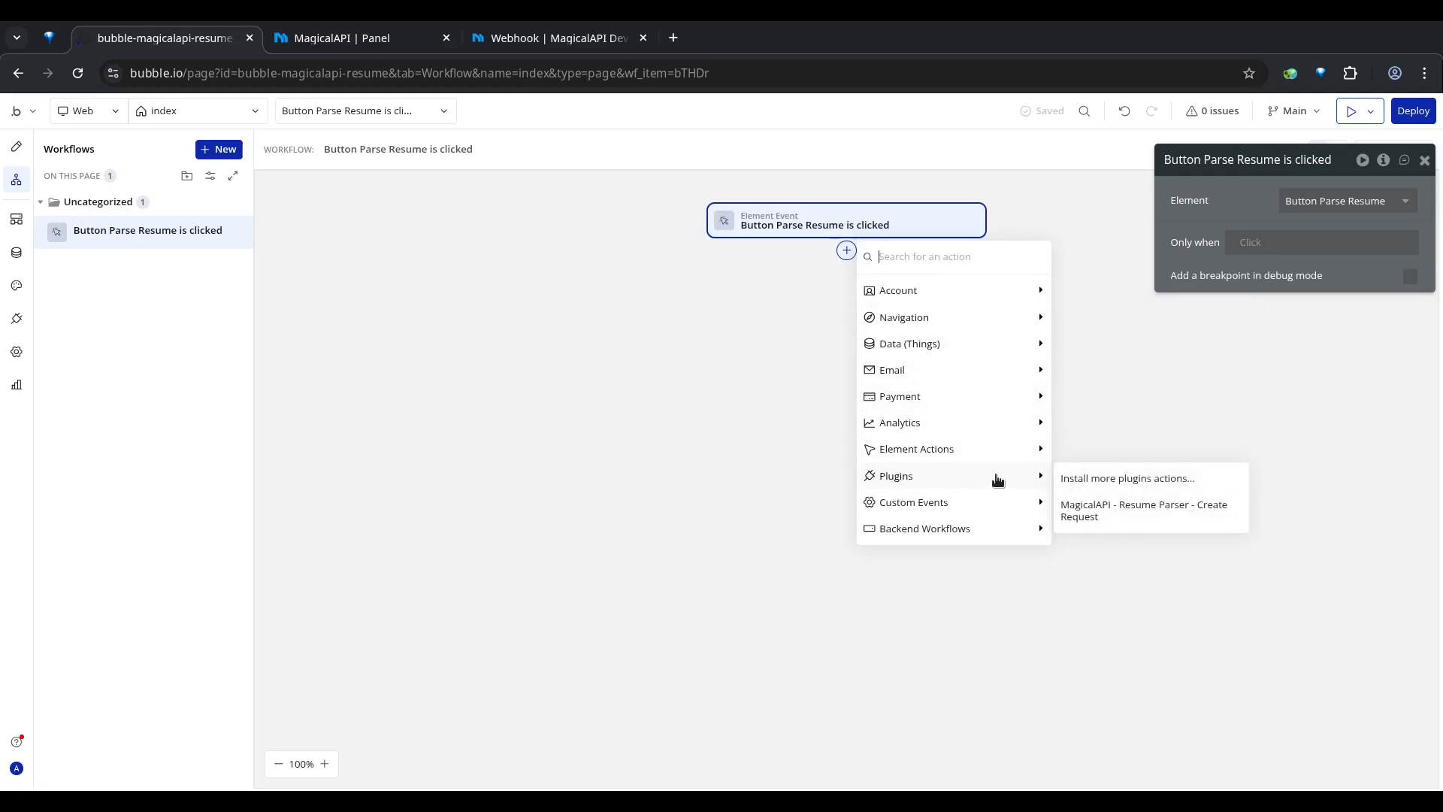
left_click(1133, 518)
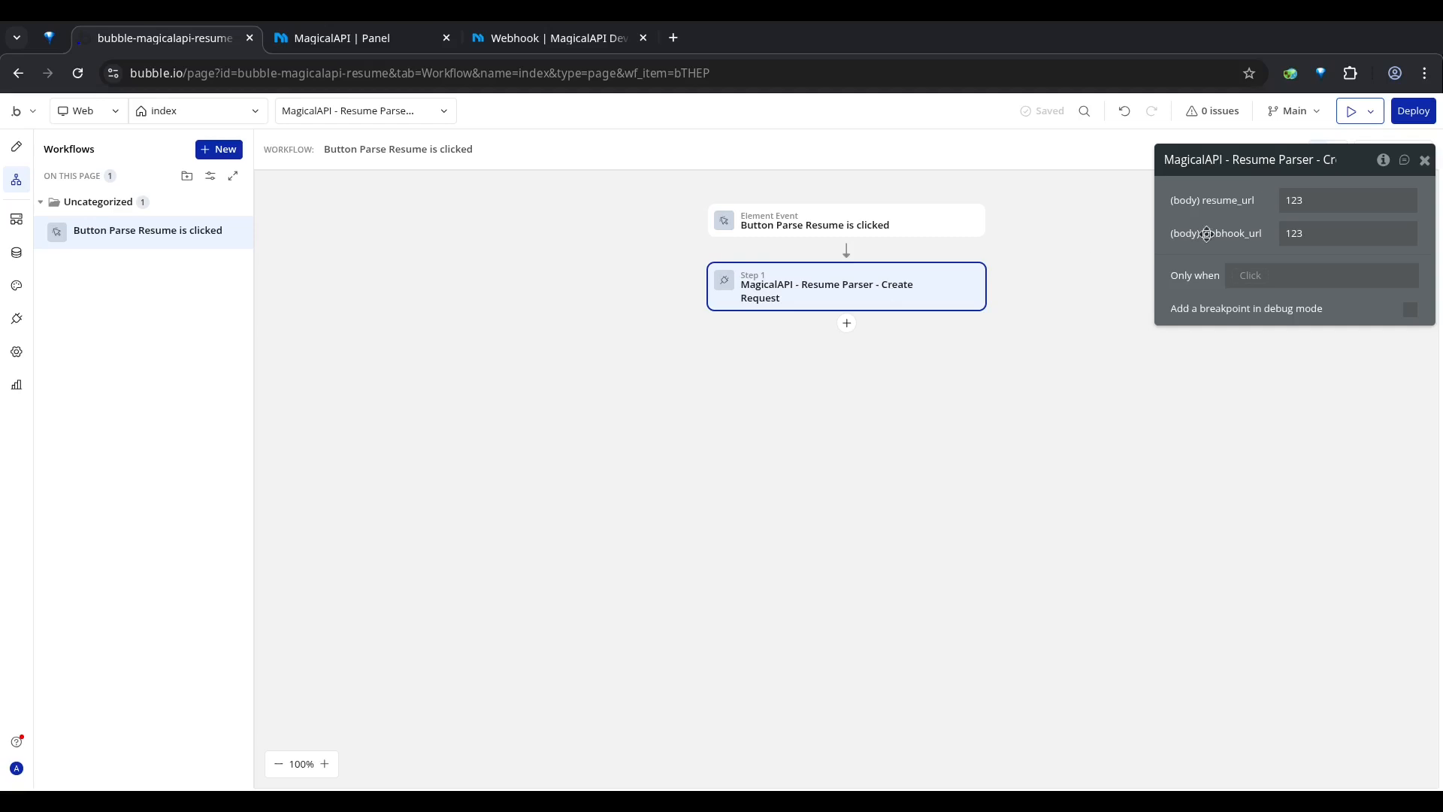
Step: Set the action's resume_url to the trimmed value of the Type Resume URL here input
double_click(1294, 200)
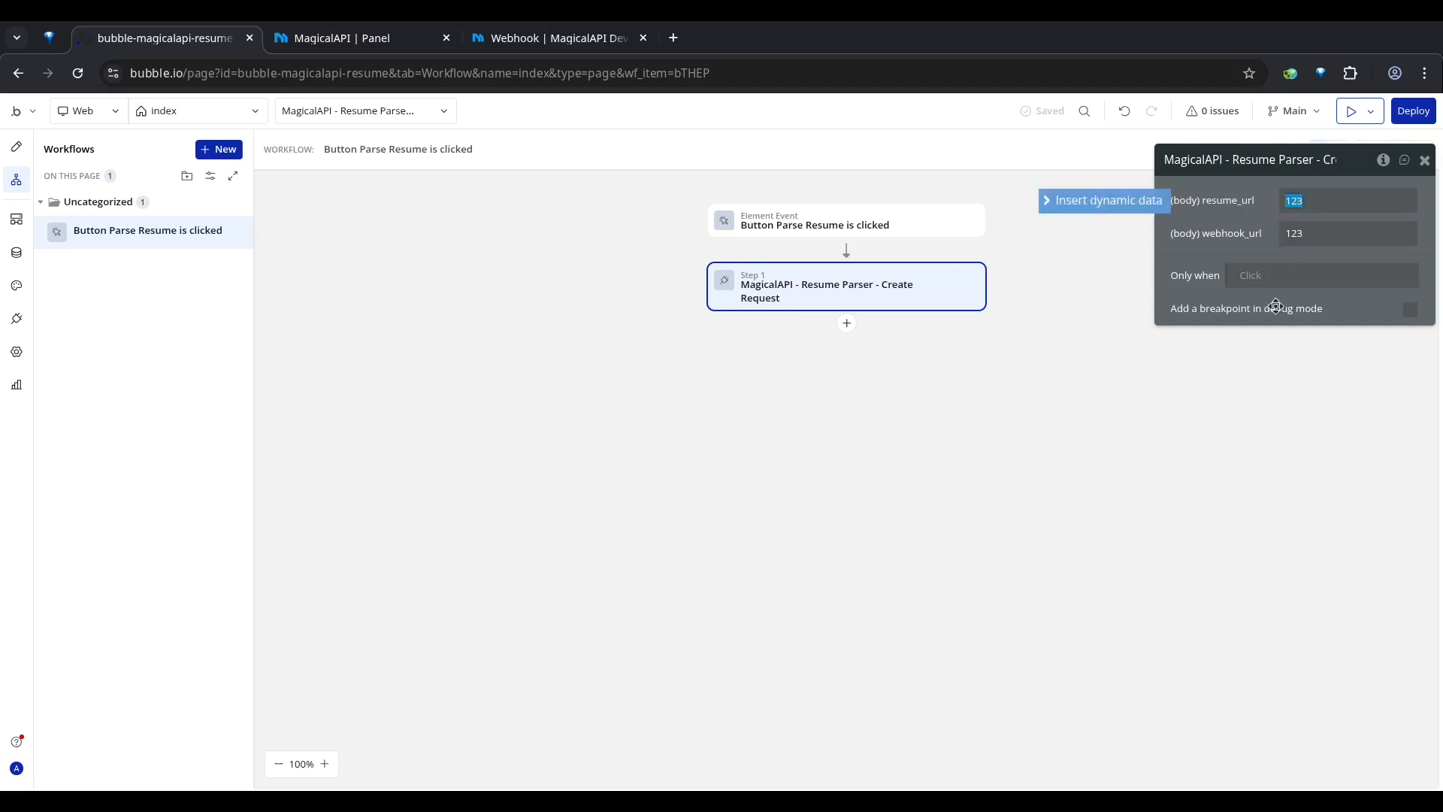
key("BackSpace")
left_click(1087, 202)
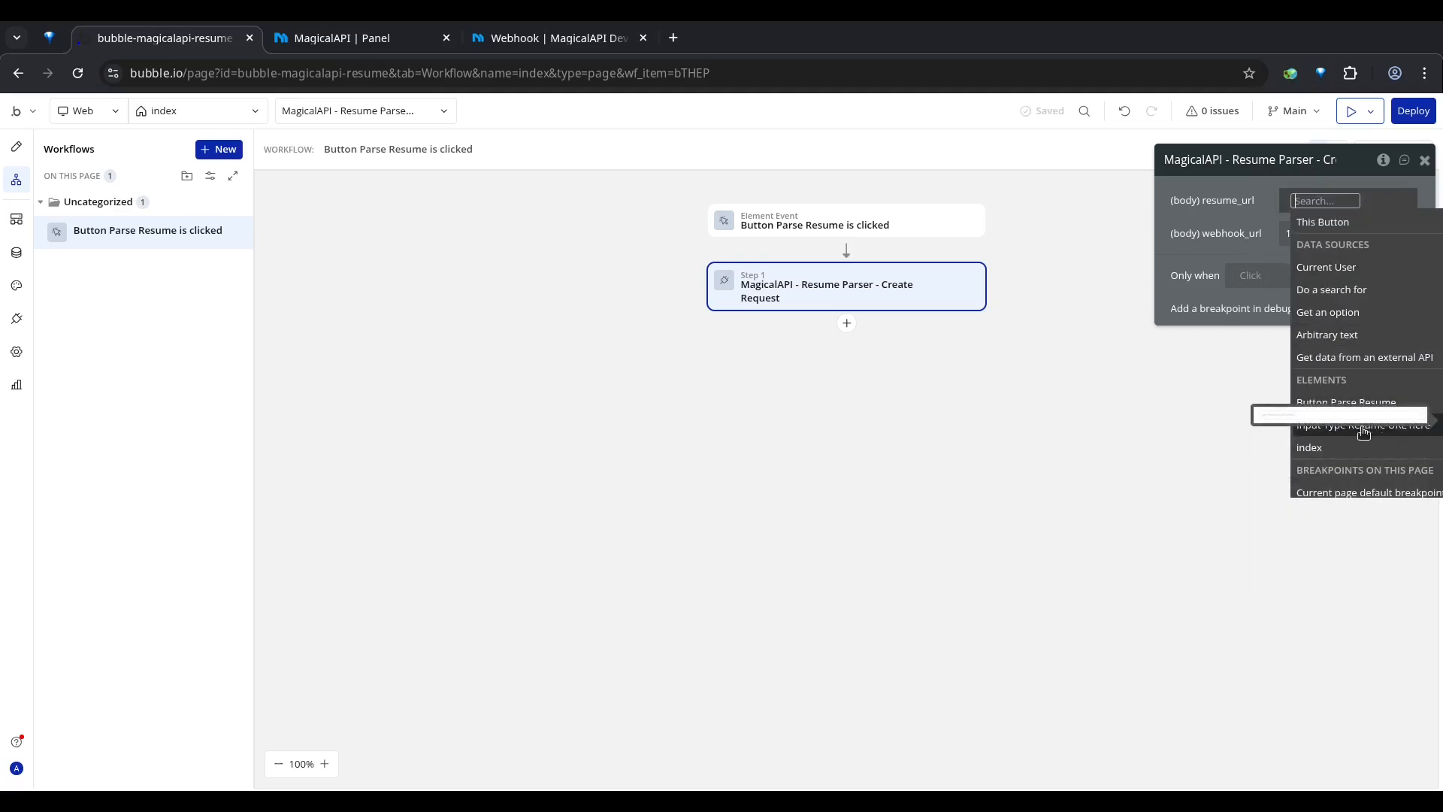
left_click(1394, 432)
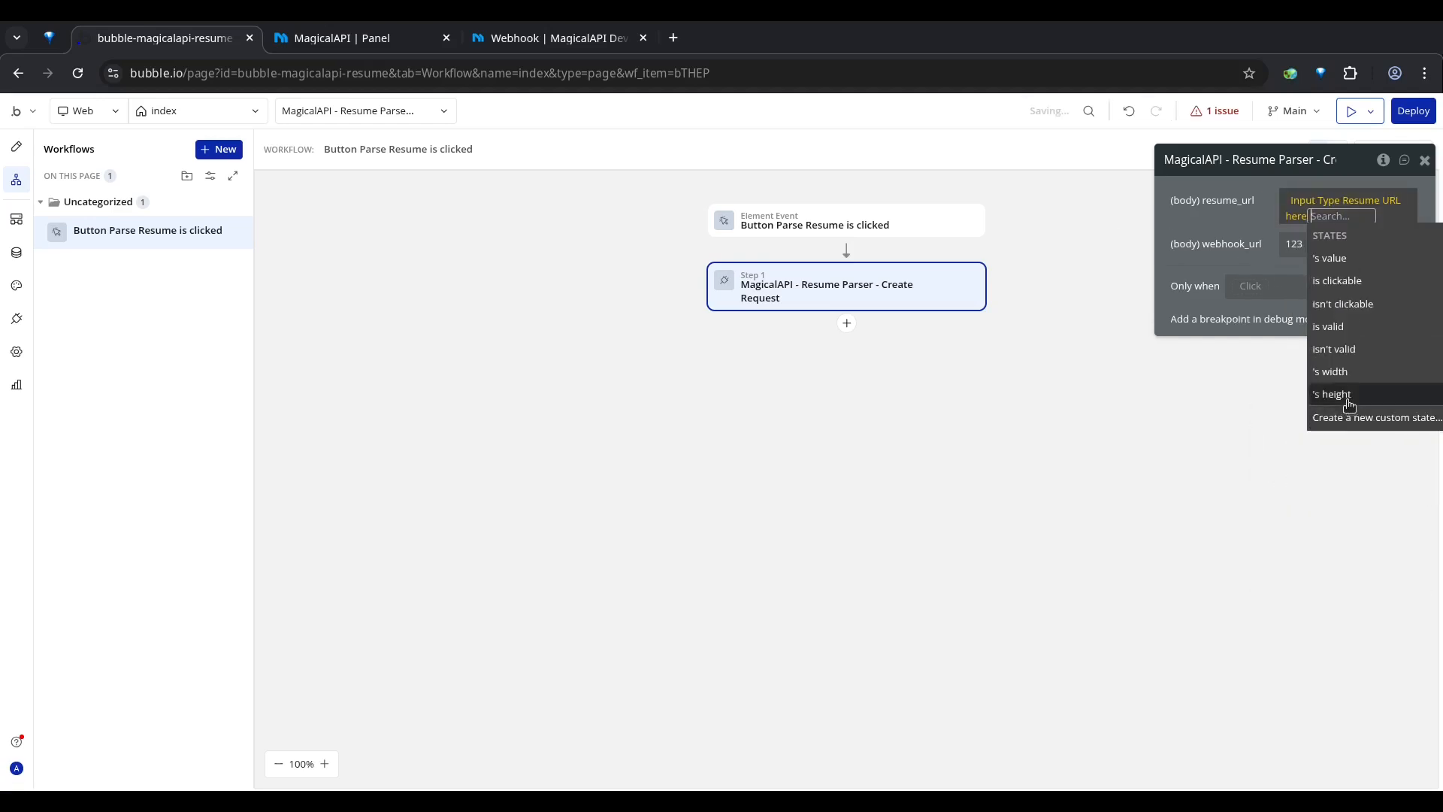
left_click(1360, 270)
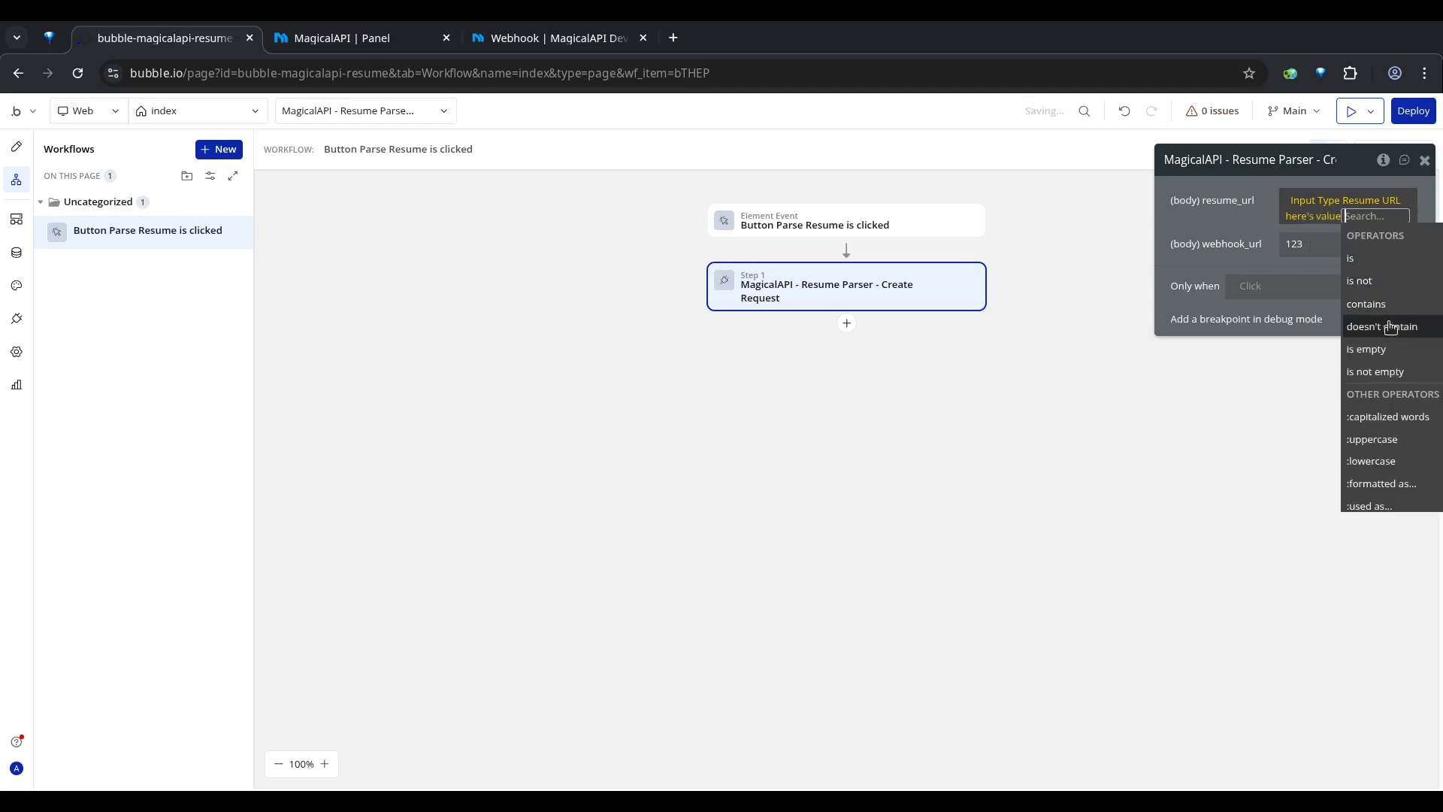
scroll(1387, 436, "down", 3)
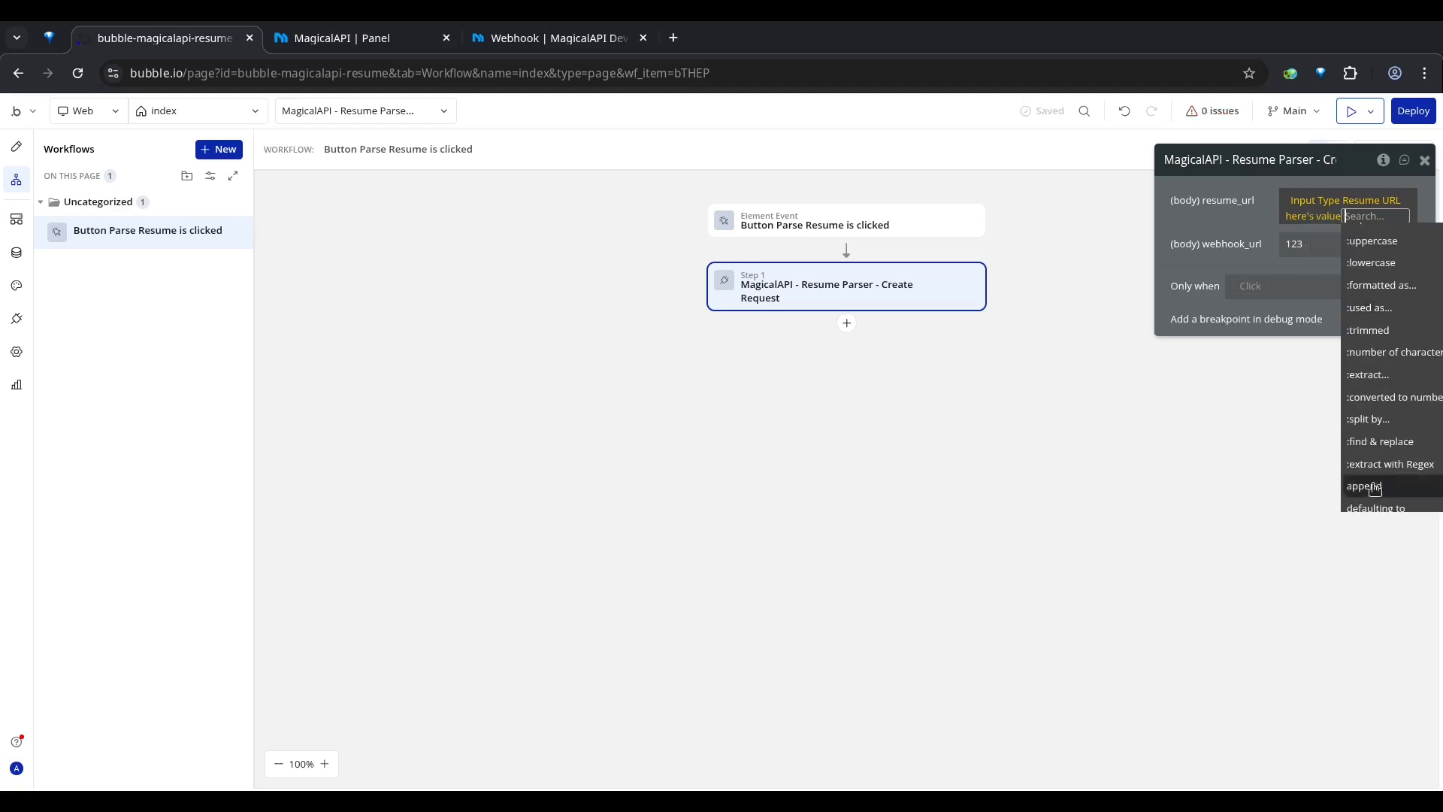
type("tr")
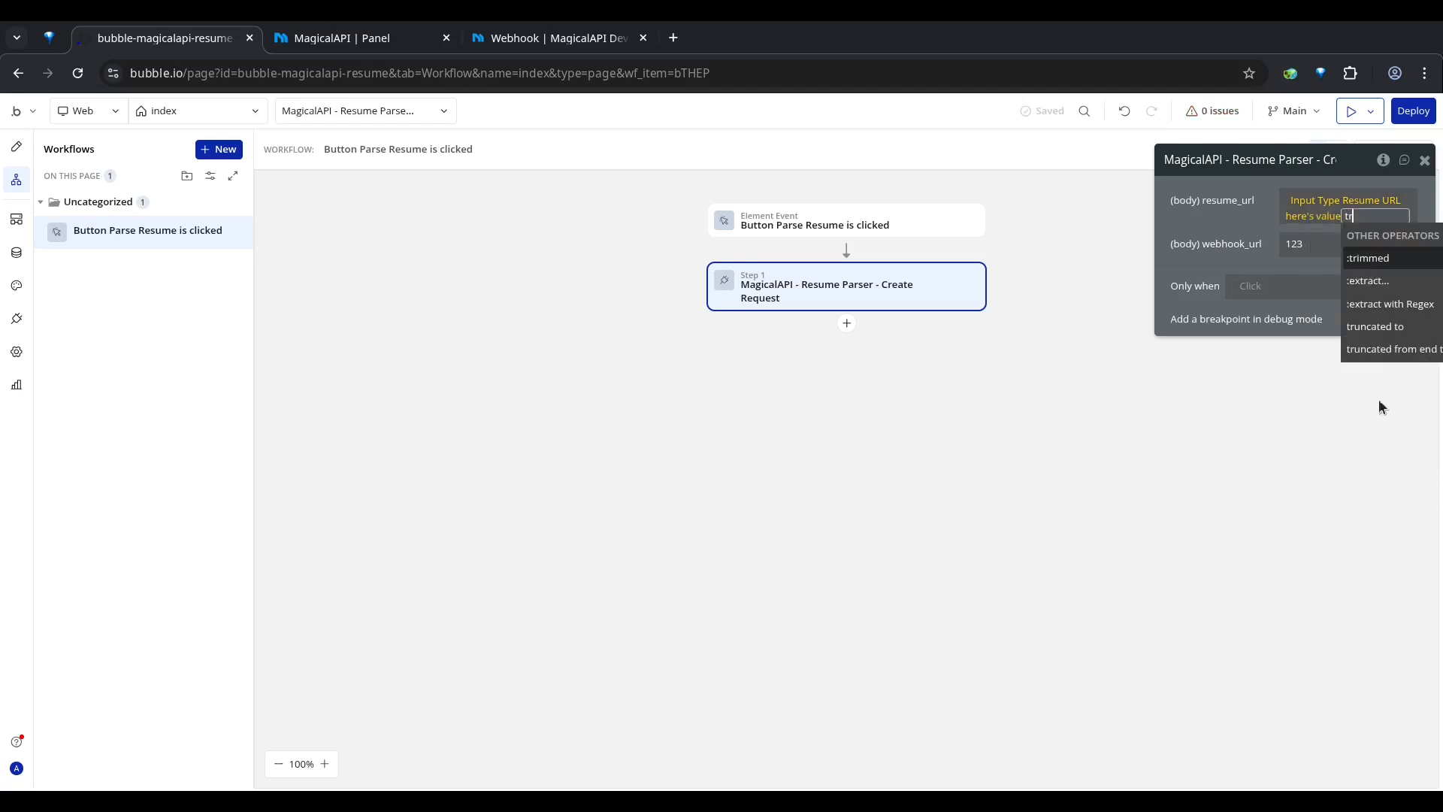
left_click(1400, 263)
left_click(1221, 231)
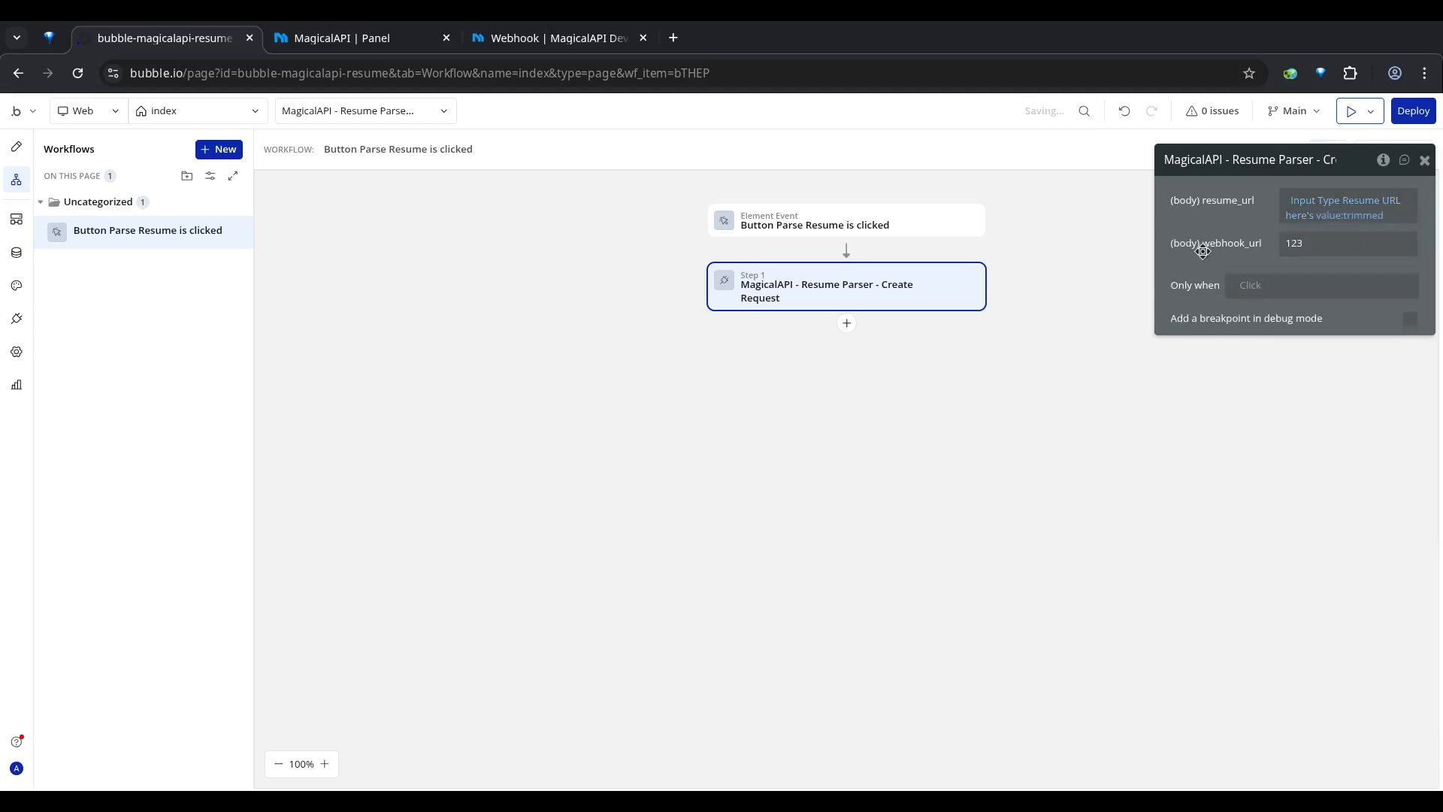
left_click(1323, 245)
type("123")
double_click(1326, 245)
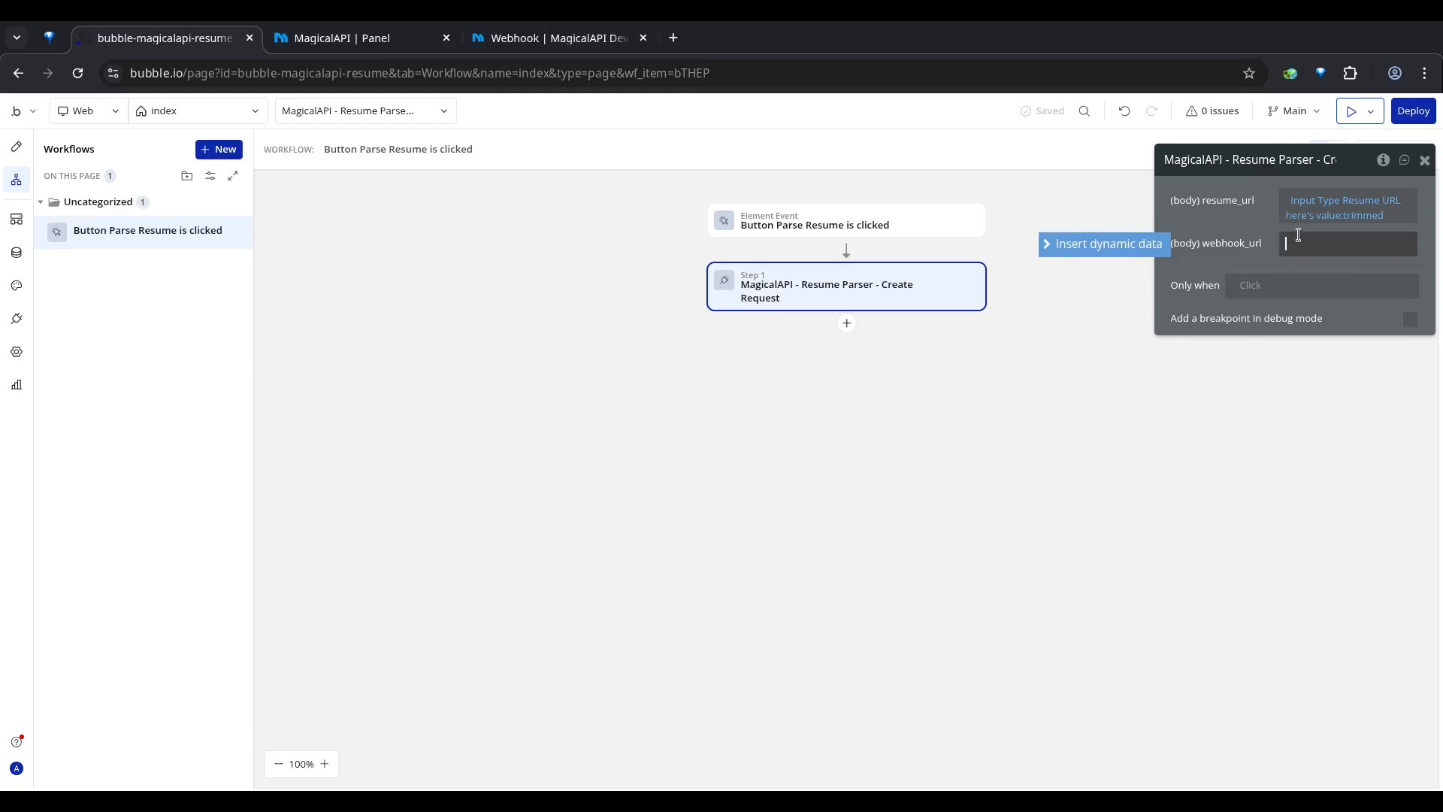
type("/wf/resume-parser/initialize")
double_click(1395, 245)
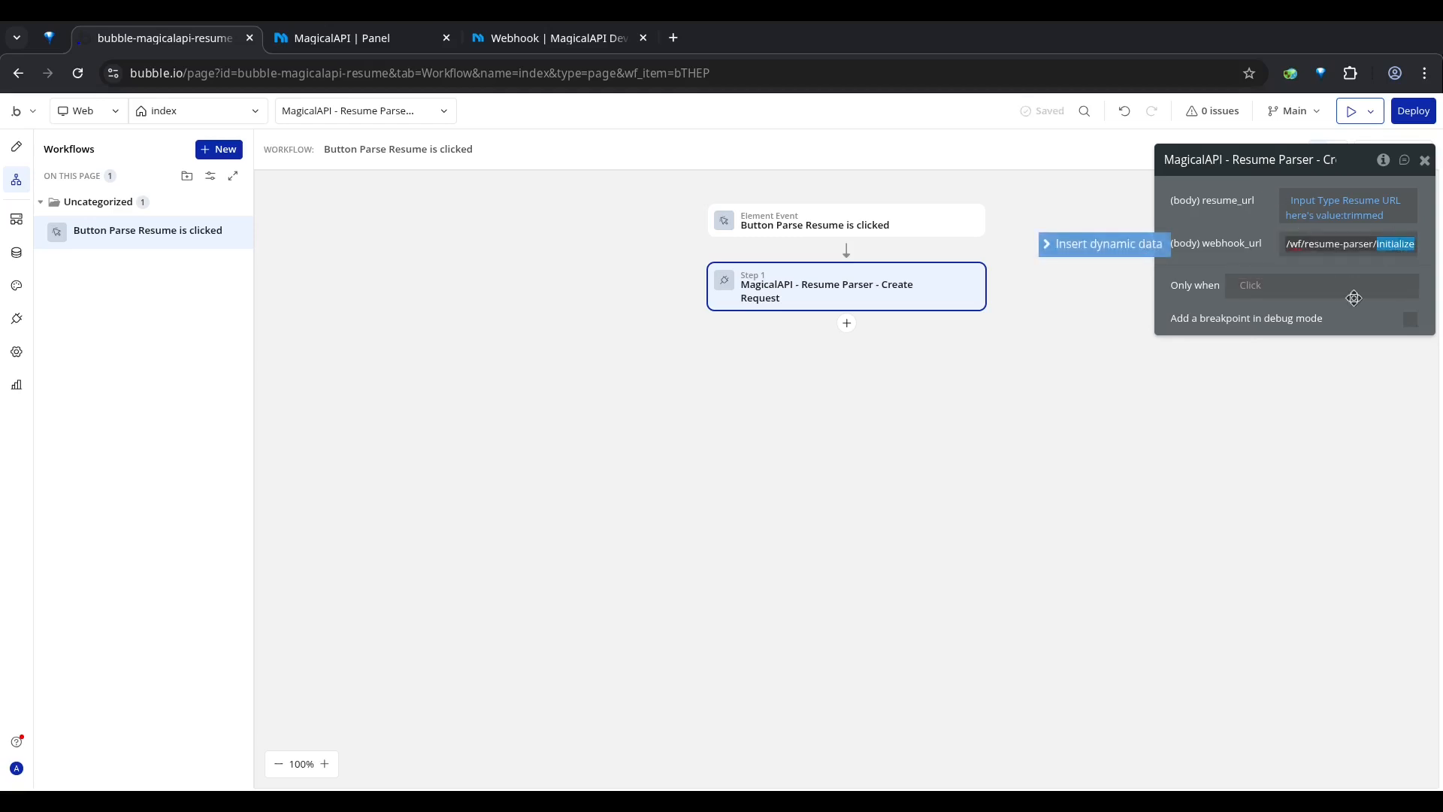
key("BackSpace")
key("BackSpace")
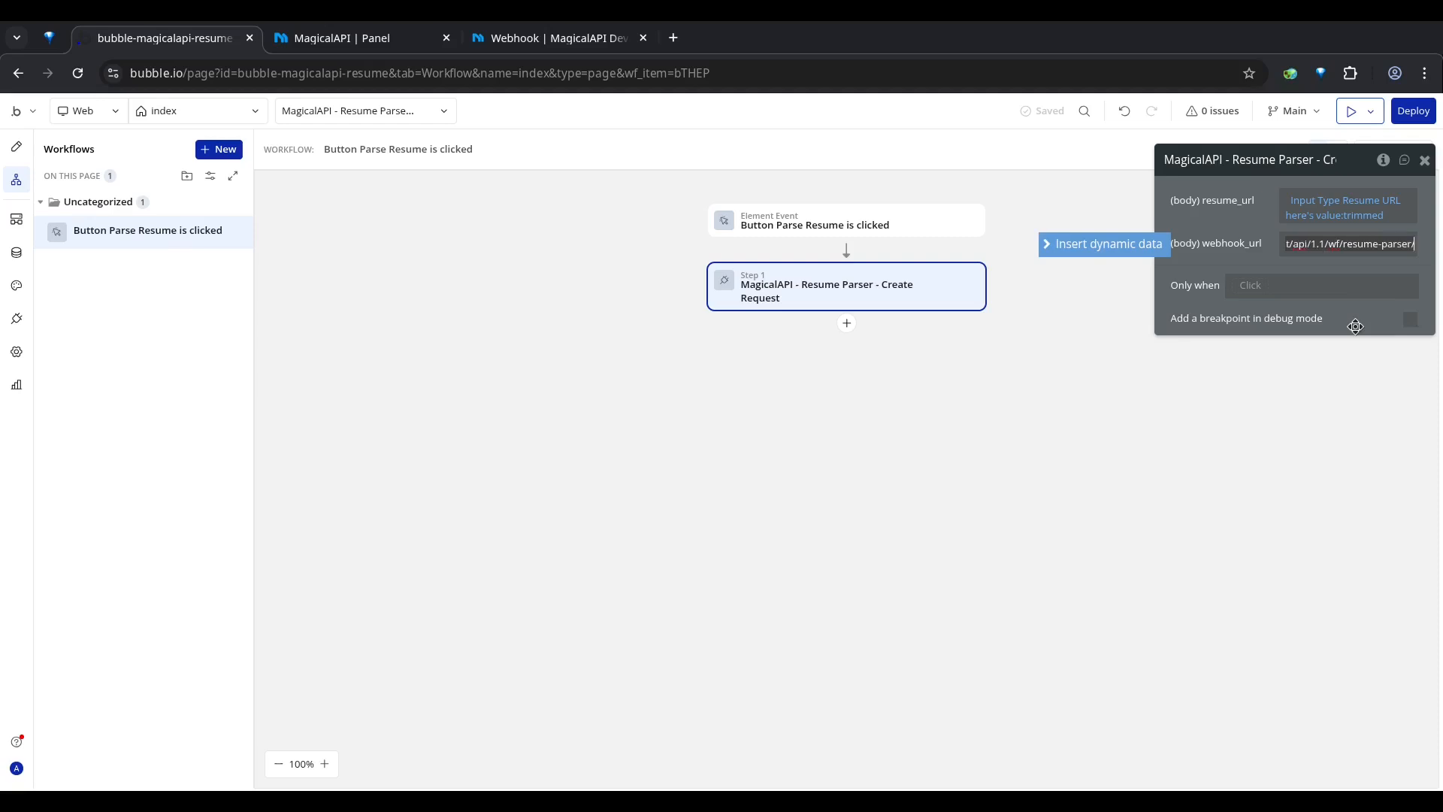
left_click(1180, 268)
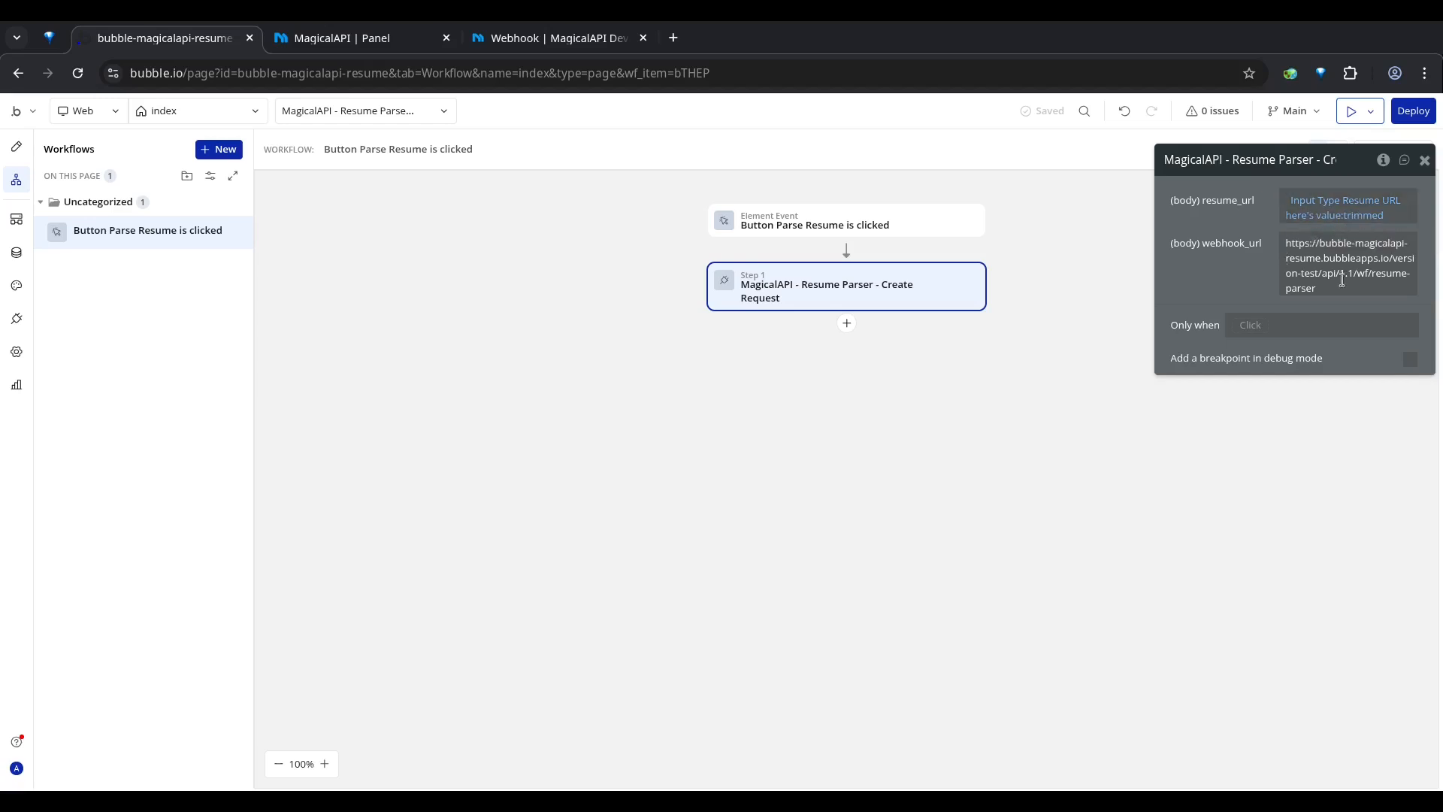
Step: Launch the app preview and return to the editor to open the database's All Resume Data entries
left_click(1351, 114)
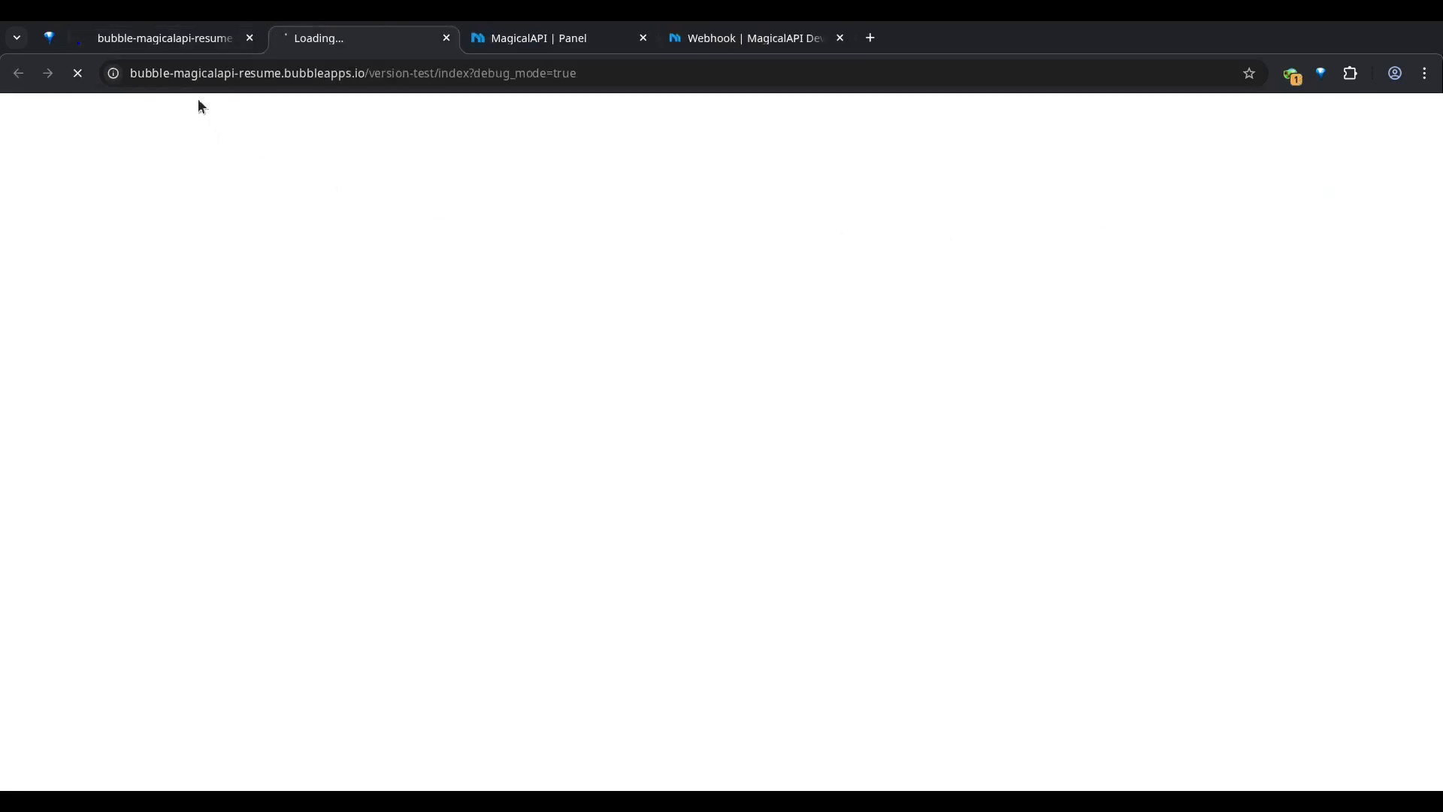
left_click(161, 41)
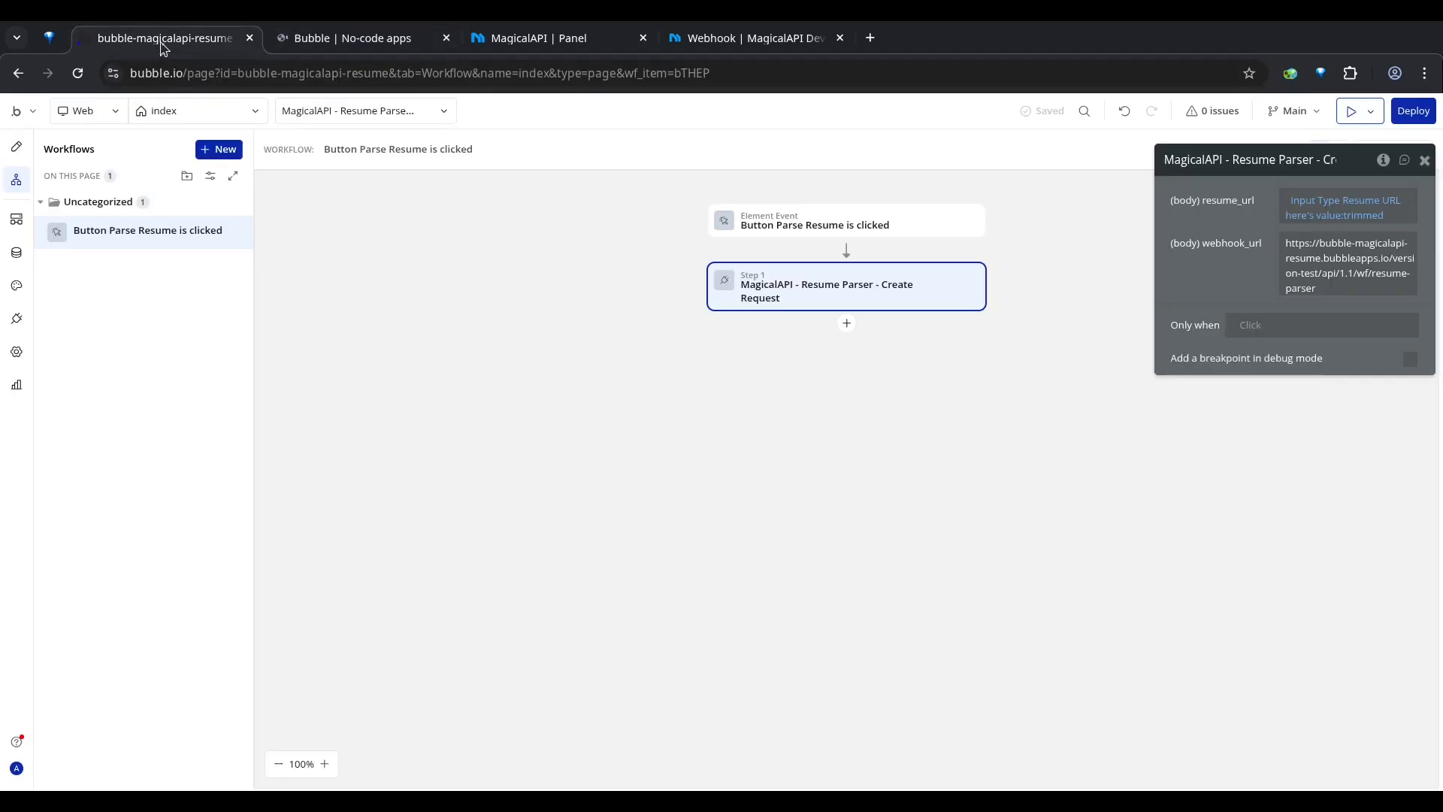
left_click(12, 257)
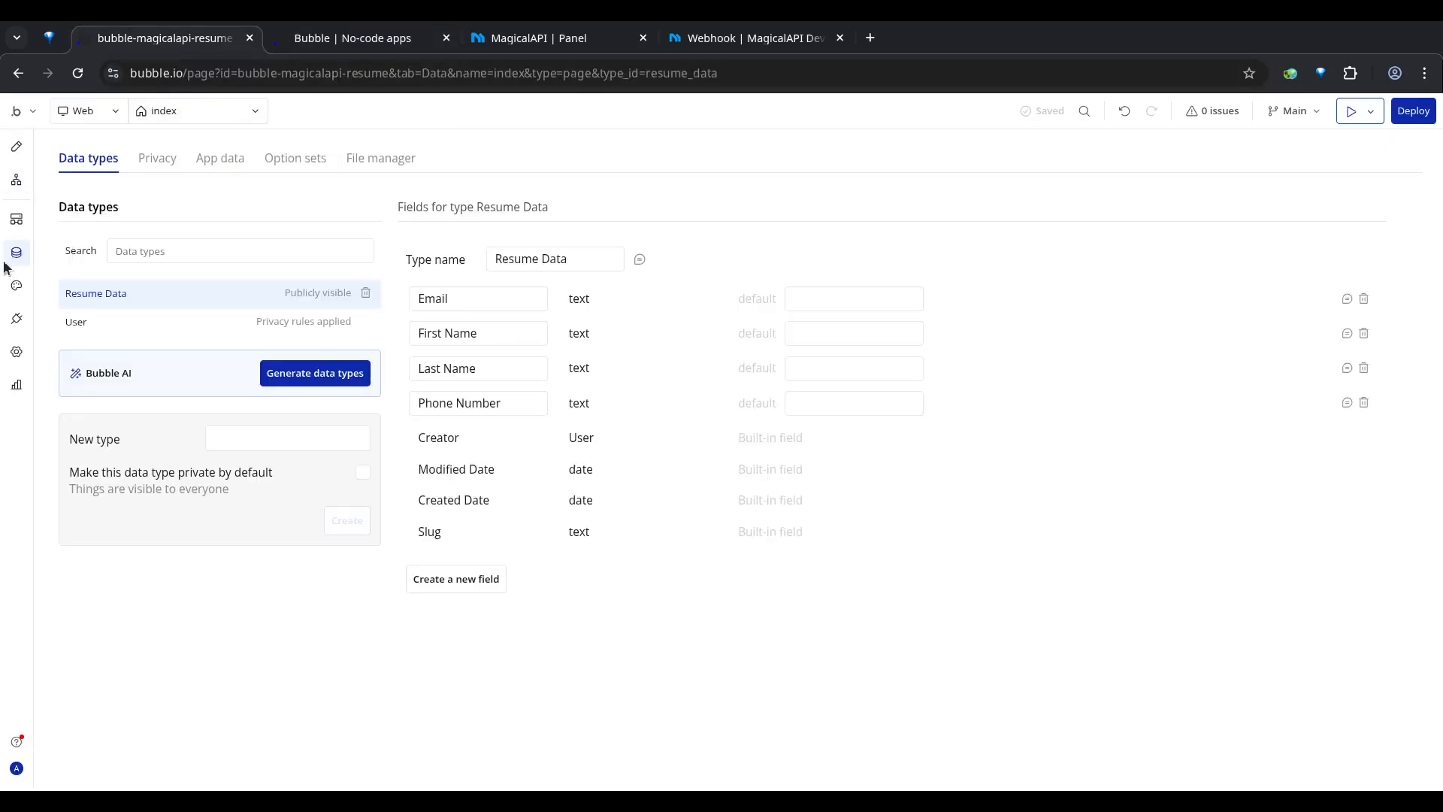
left_click(204, 164)
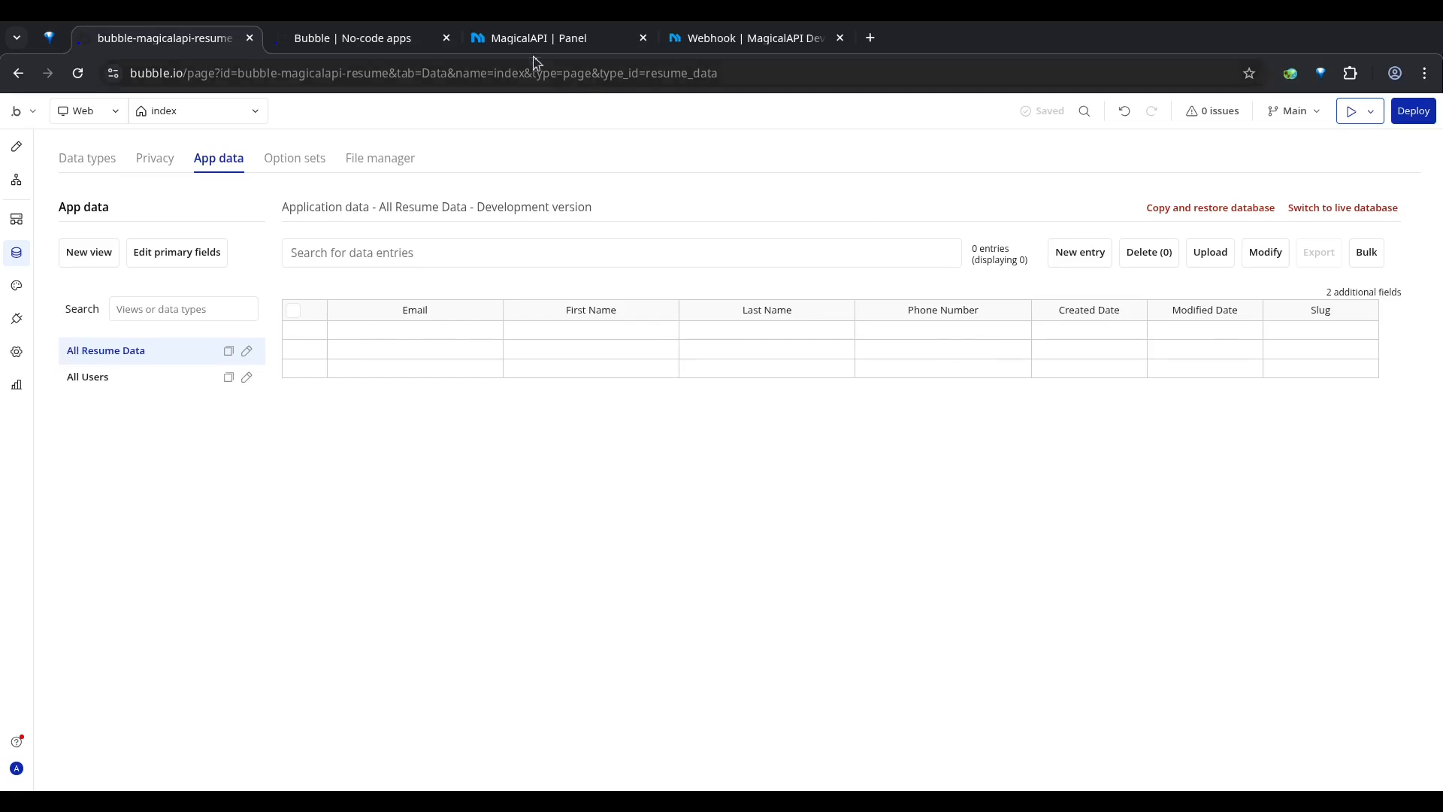
left_click(348, 39)
left_click(418, 277)
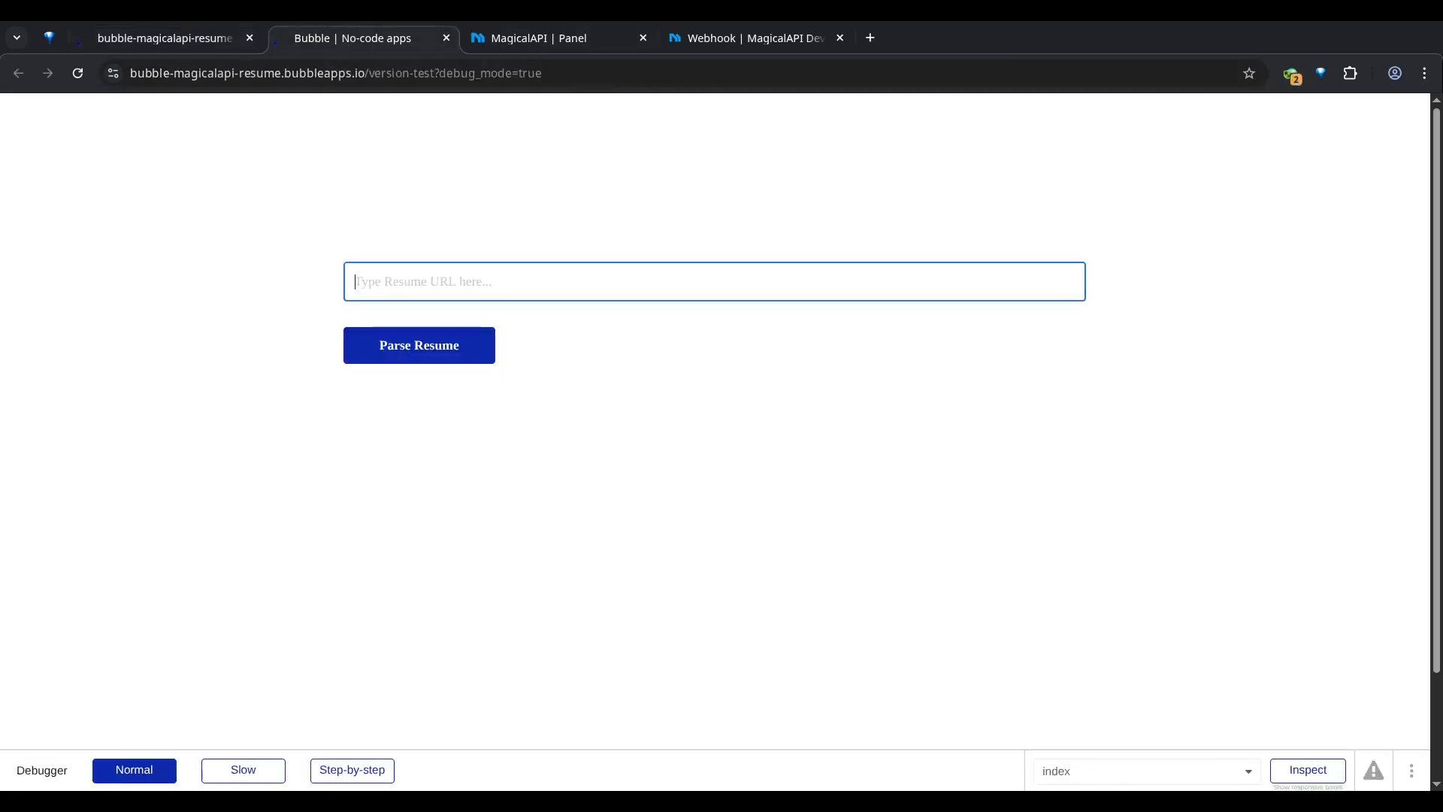
key("alt+Tab")
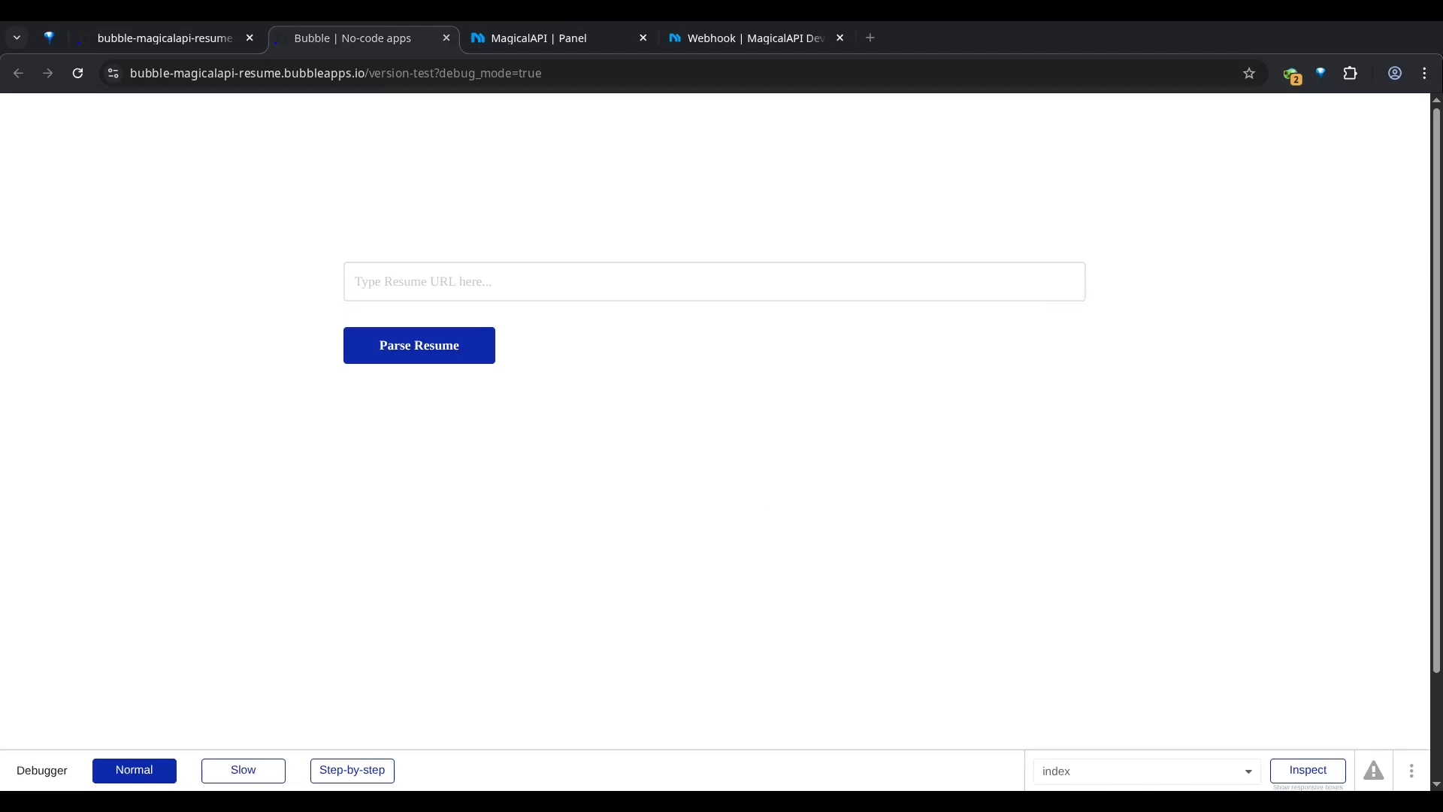
key("alt+Tab")
left_click(432, 273)
type("https://pub-4aa6fc29899047be8d4a342594b2c033.r2.dev/00016-poduct-manager-resume-example.pdf")
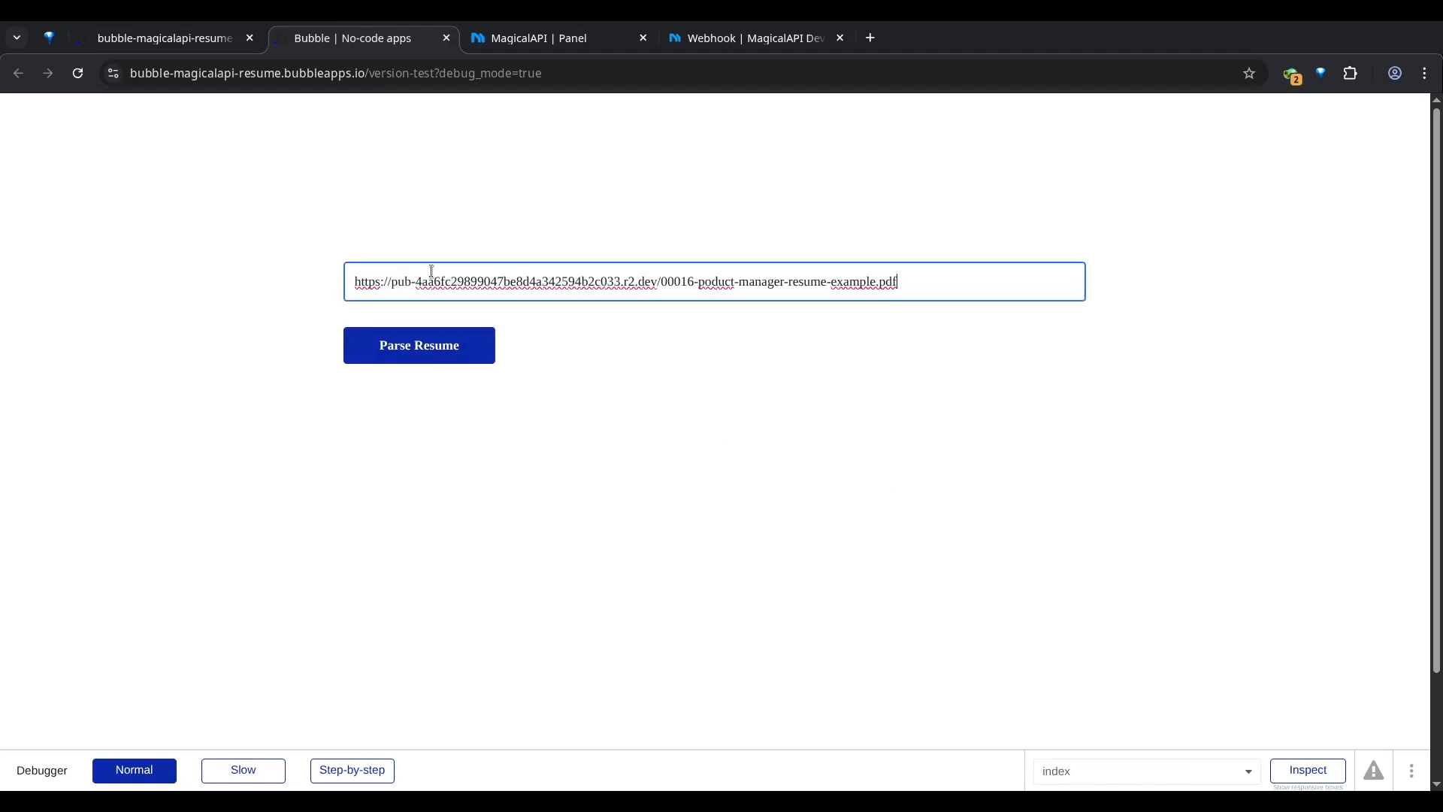
left_click(936, 333)
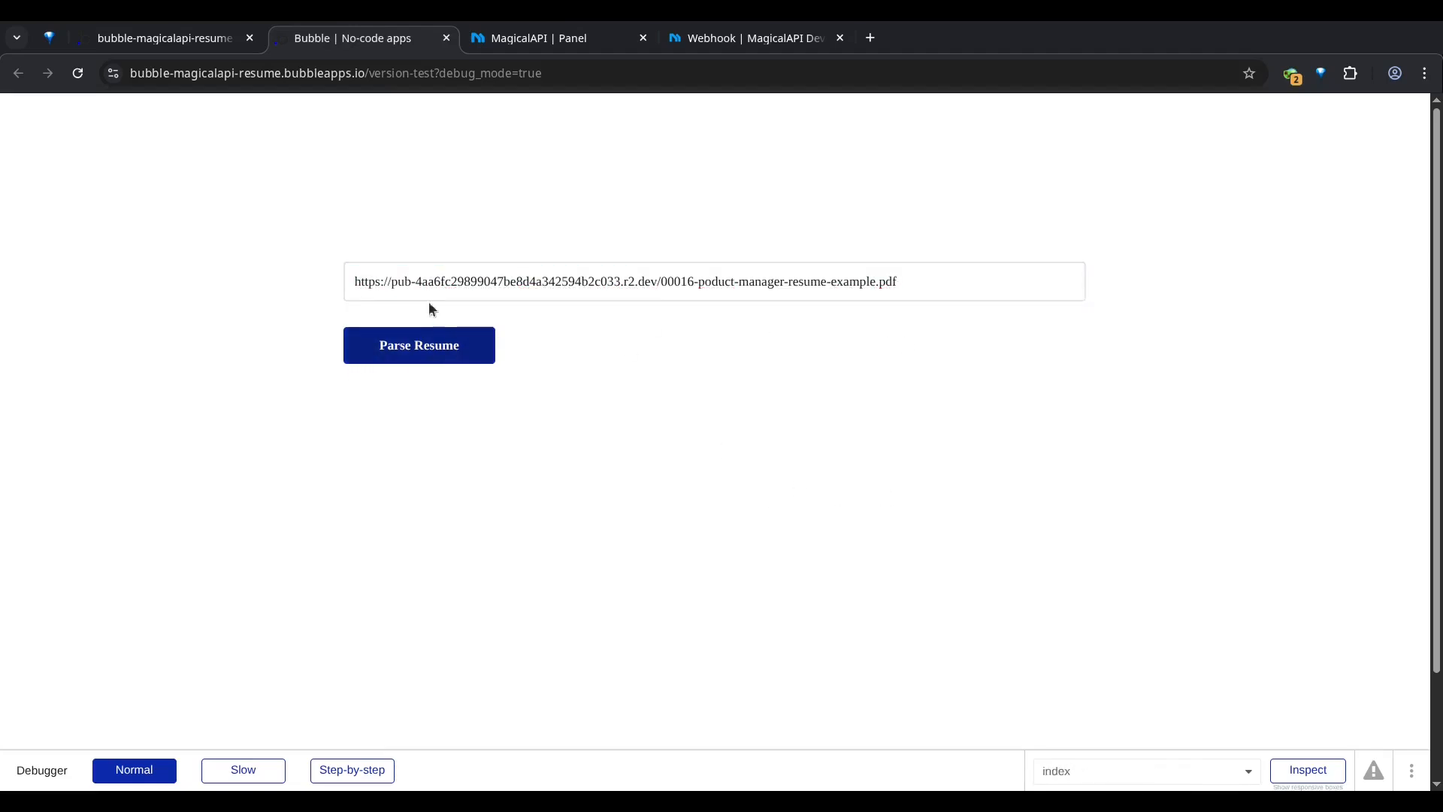
left_click(438, 353)
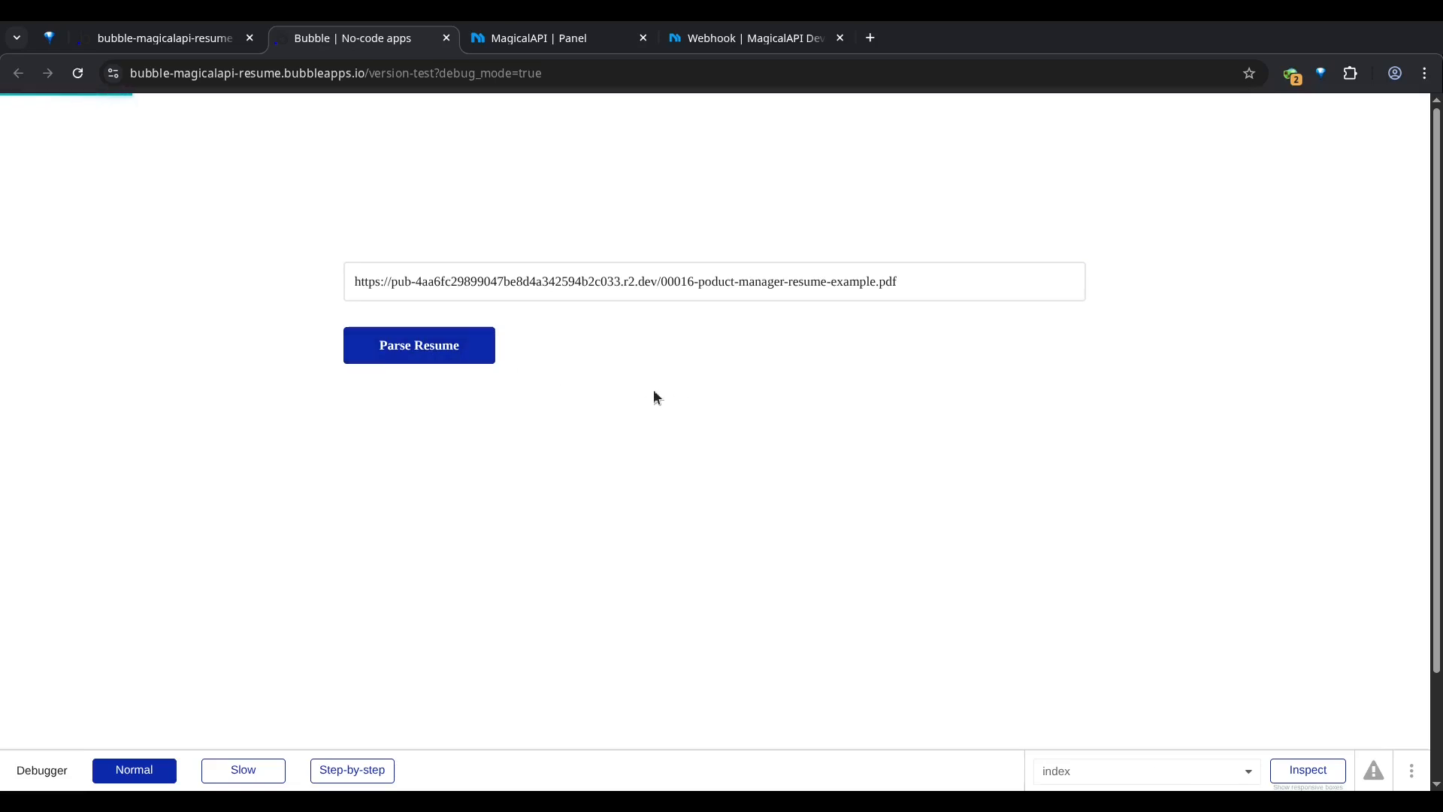
left_click(396, 354)
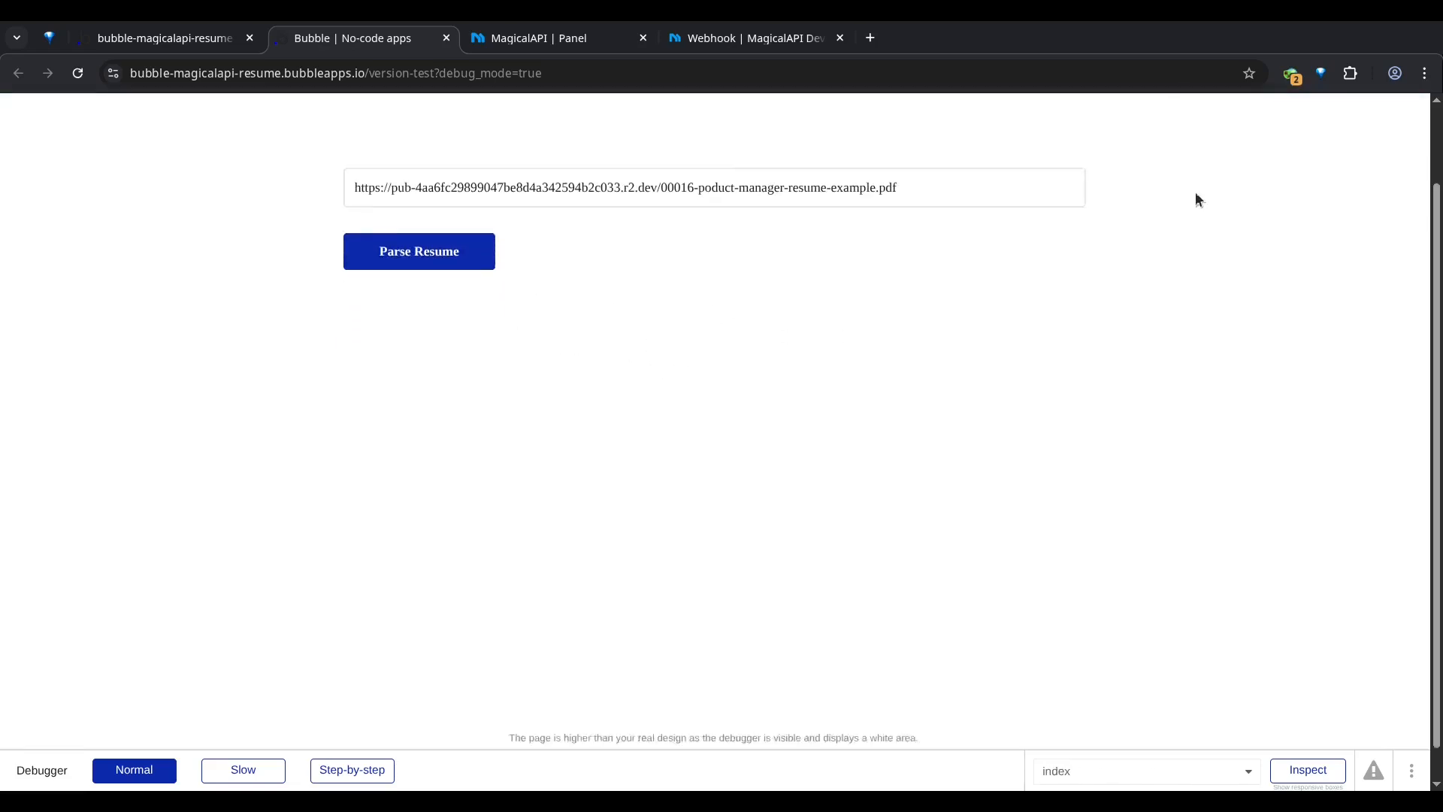
Step: Check the All Resume Data entries in the editor for the parsed email, names and phone number, dismissing the survey
left_click(161, 39)
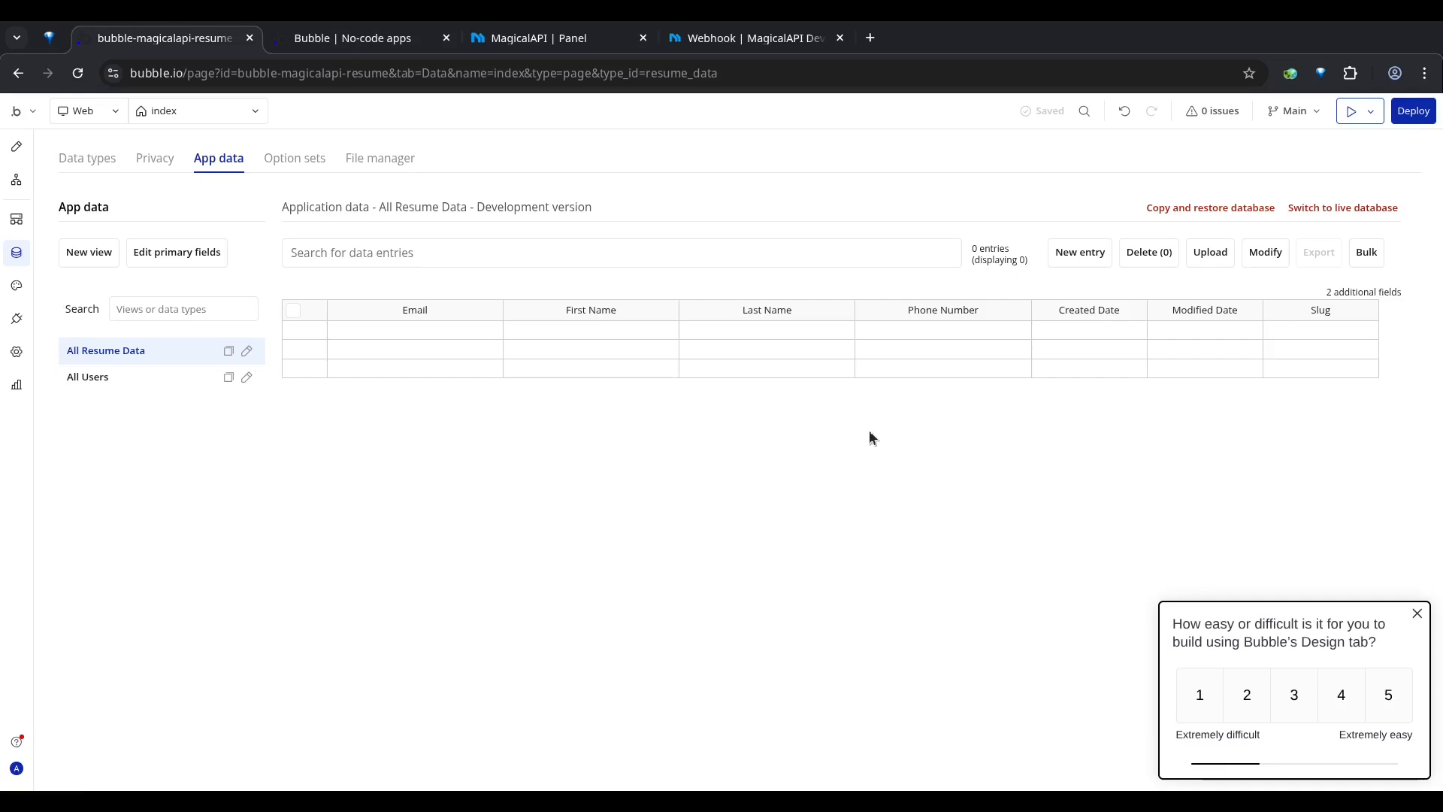
left_click(1417, 614)
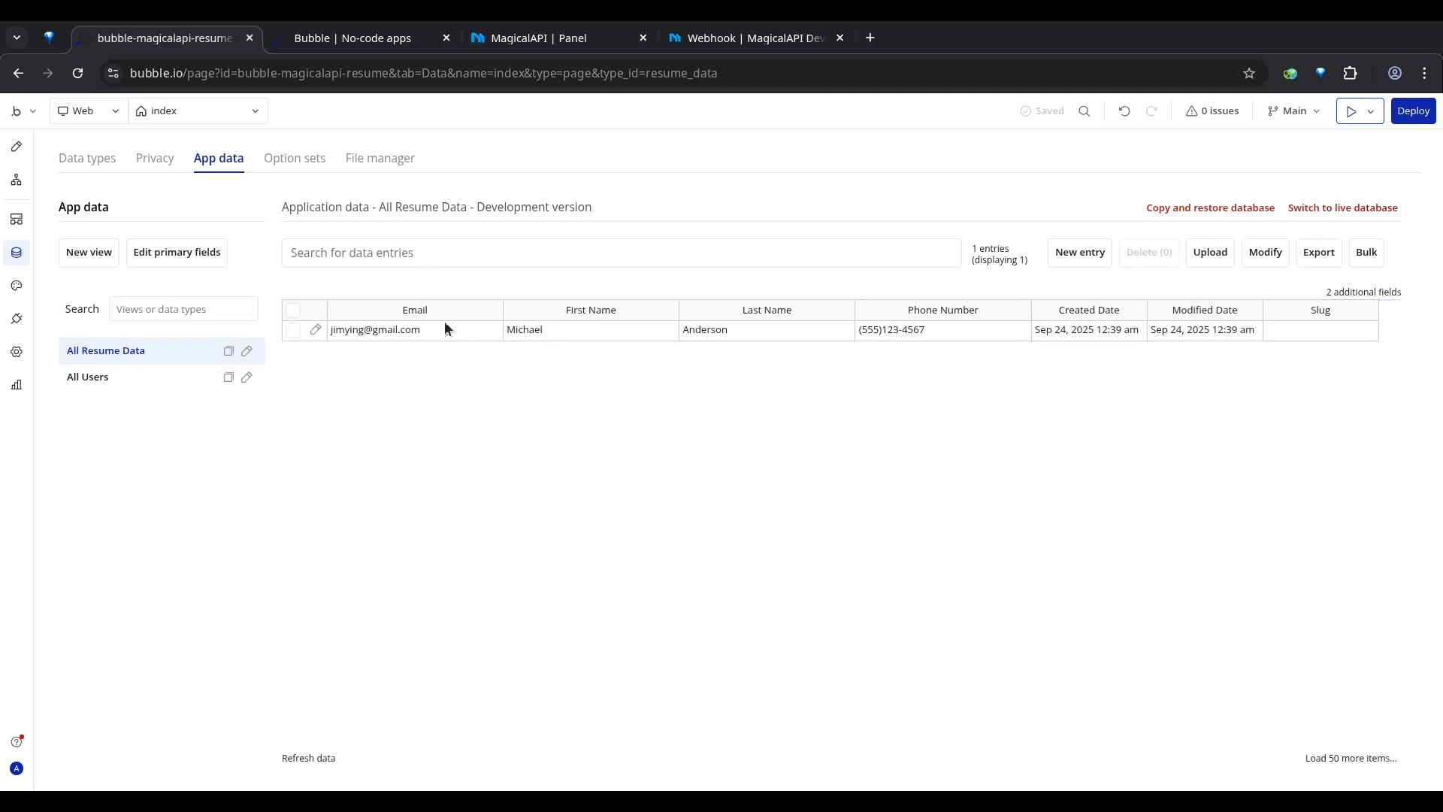
left_click(921, 333)
left_click(457, 370)
left_click_drag(397, 331, 809, 325)
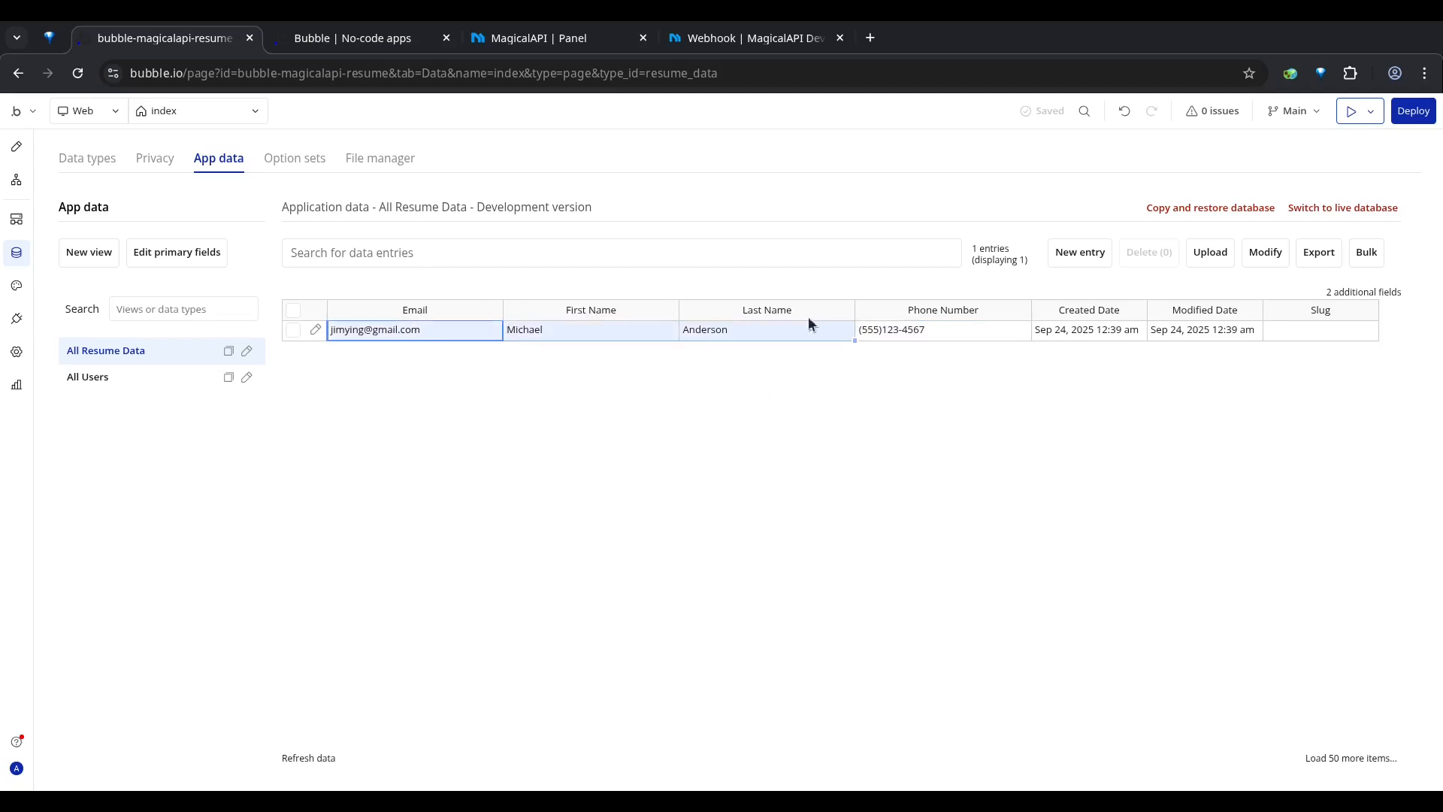
left_click(932, 353)
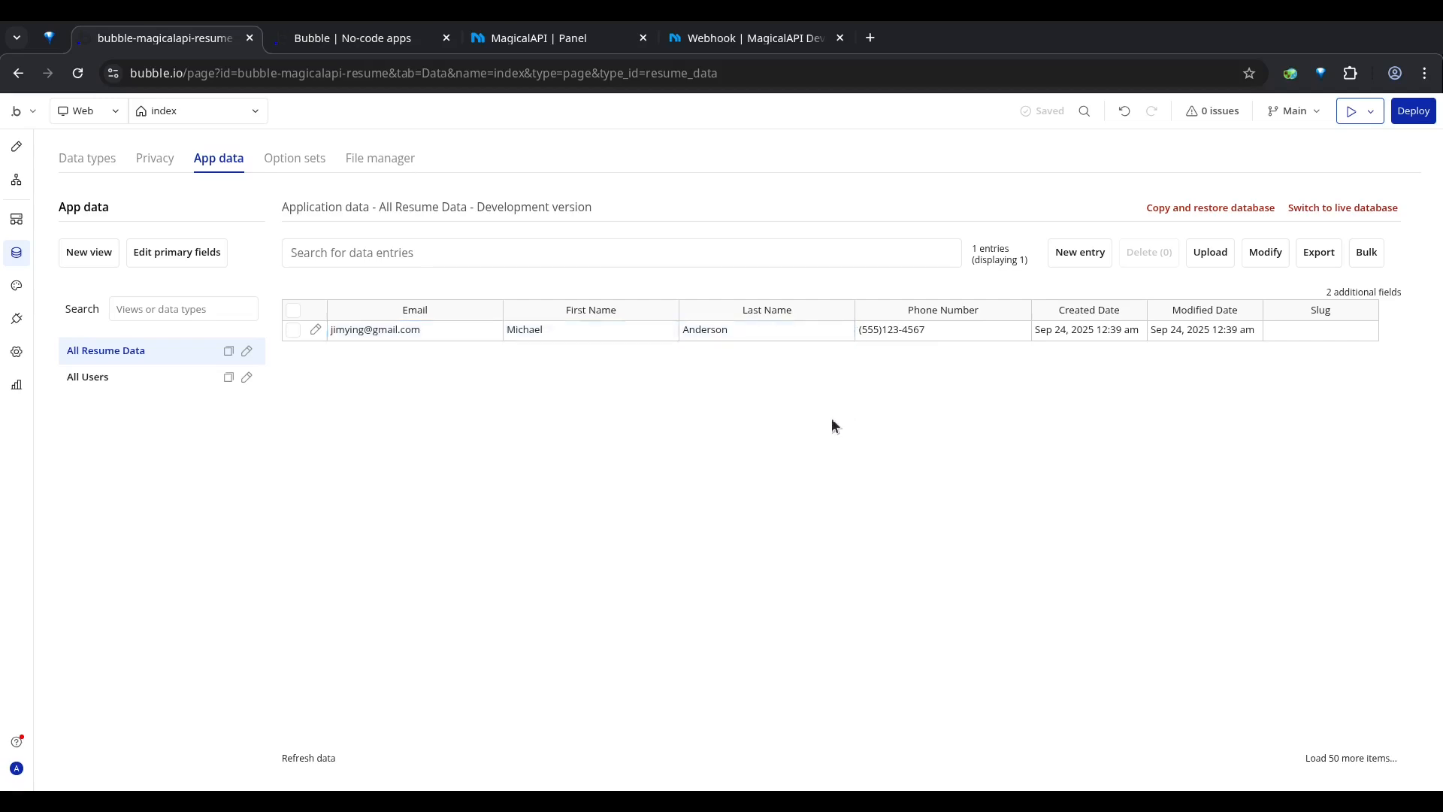